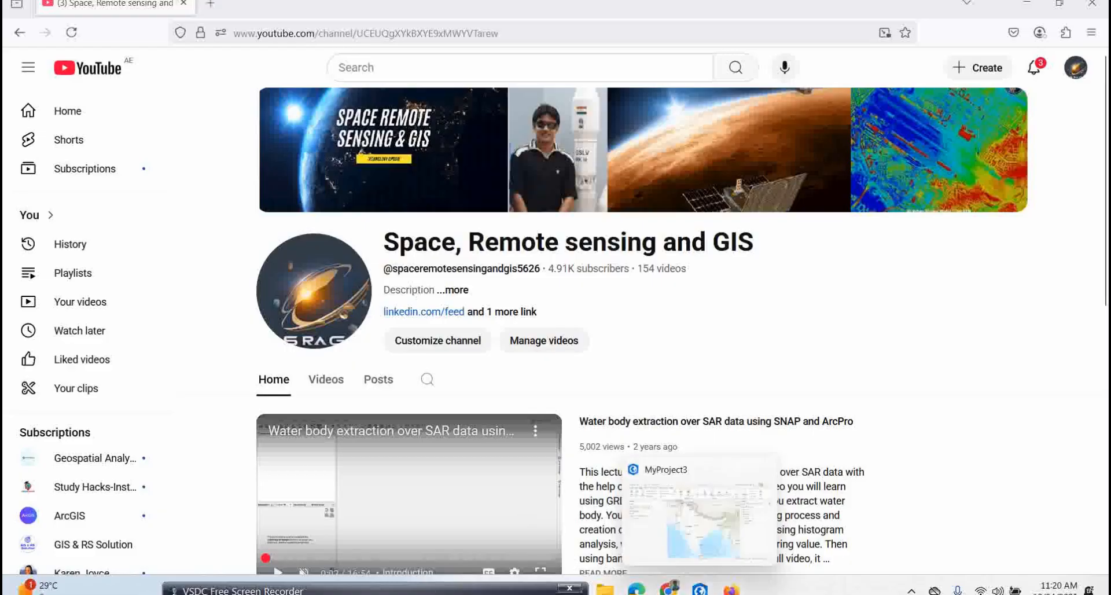
# Switch to the MyProject3 project in ArcGIS Pro and add a folder connection to APEW inside APEW_14.0_Apr23_StudentData
pyautogui.click(707, 587)
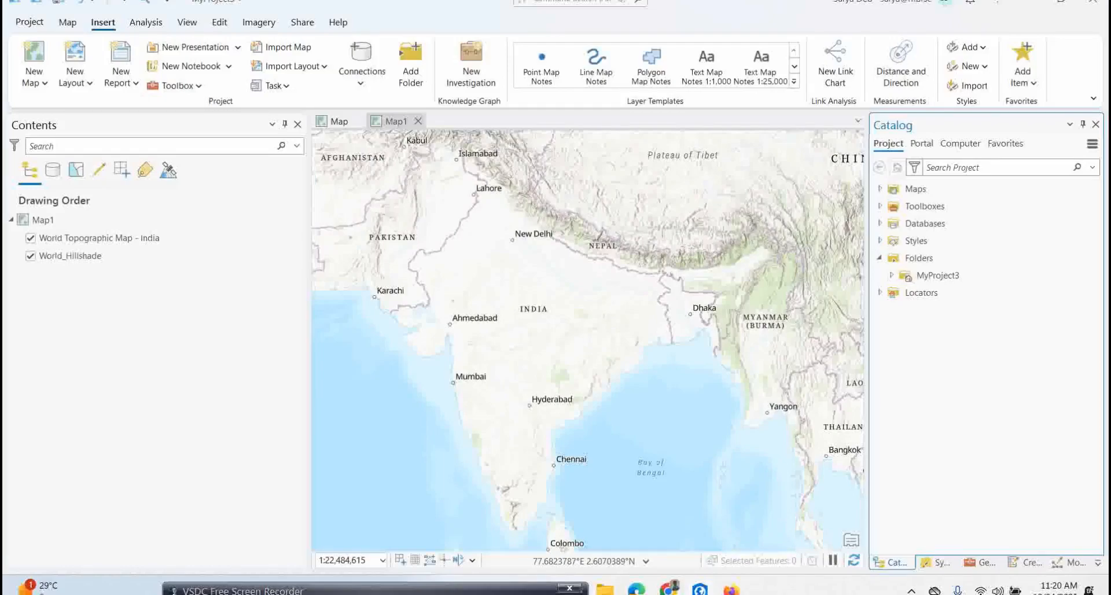
pyautogui.moveTo(256, 591); pyautogui.dragTo(219, 581)
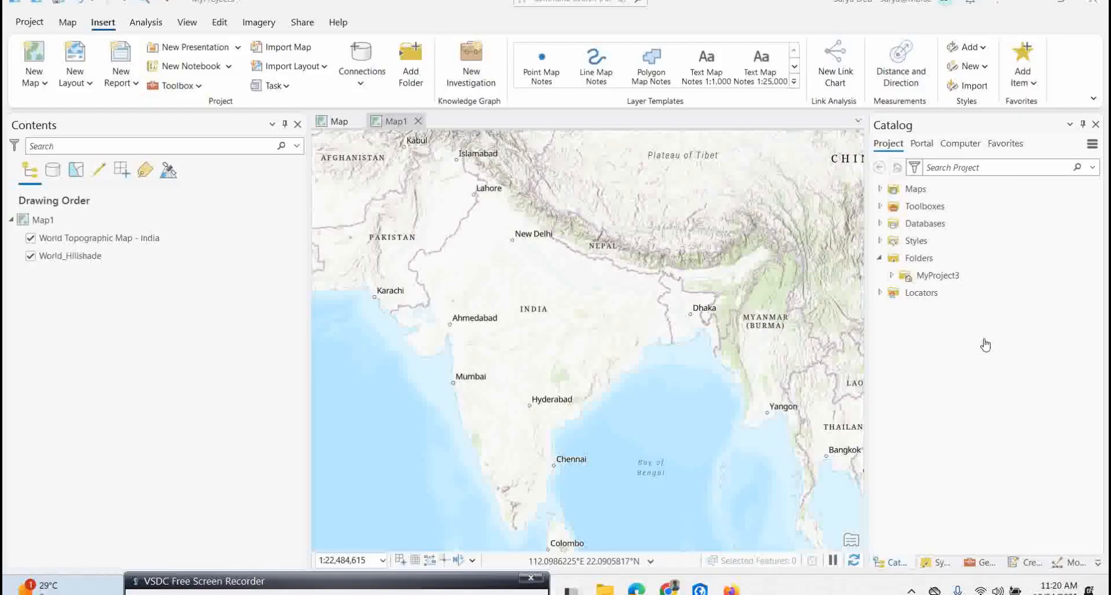
pyautogui.click(907, 262)
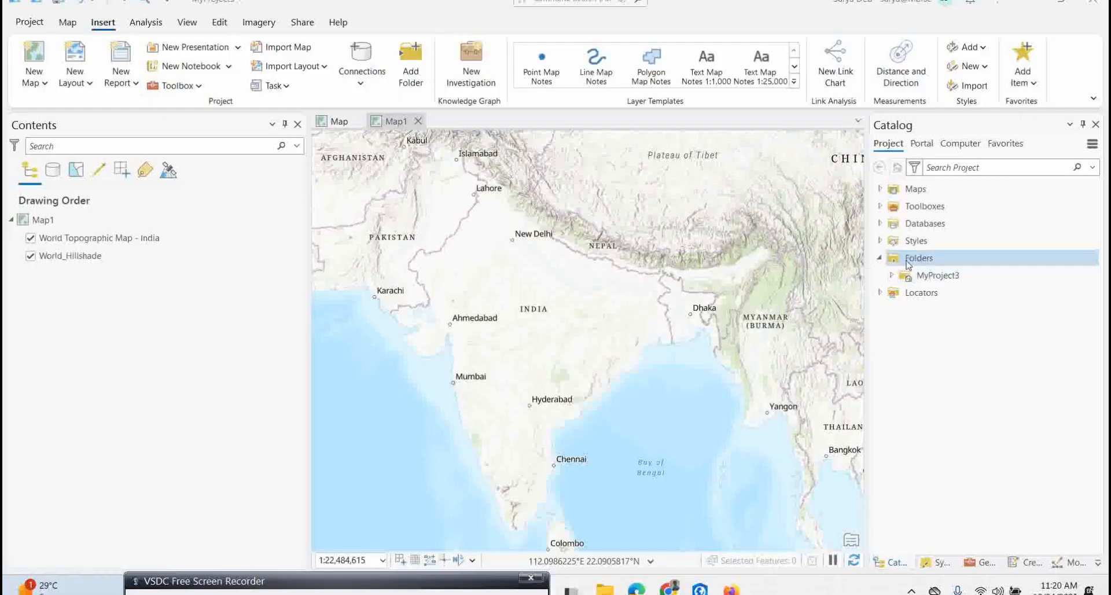
pyautogui.click(926, 276)
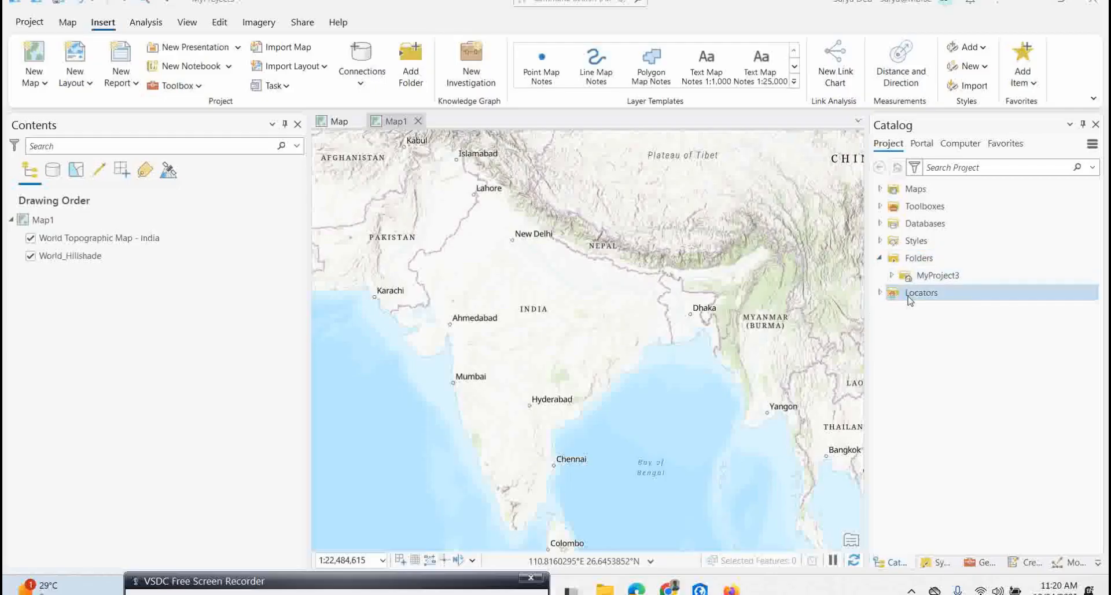
pyautogui.rightClick(924, 262)
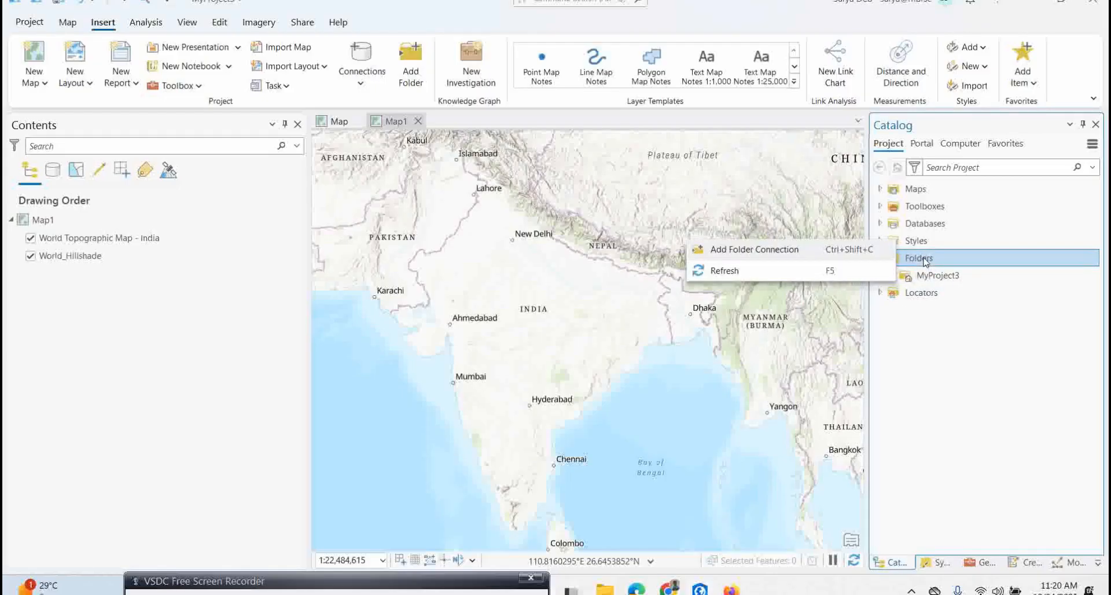
pyautogui.click(720, 253)
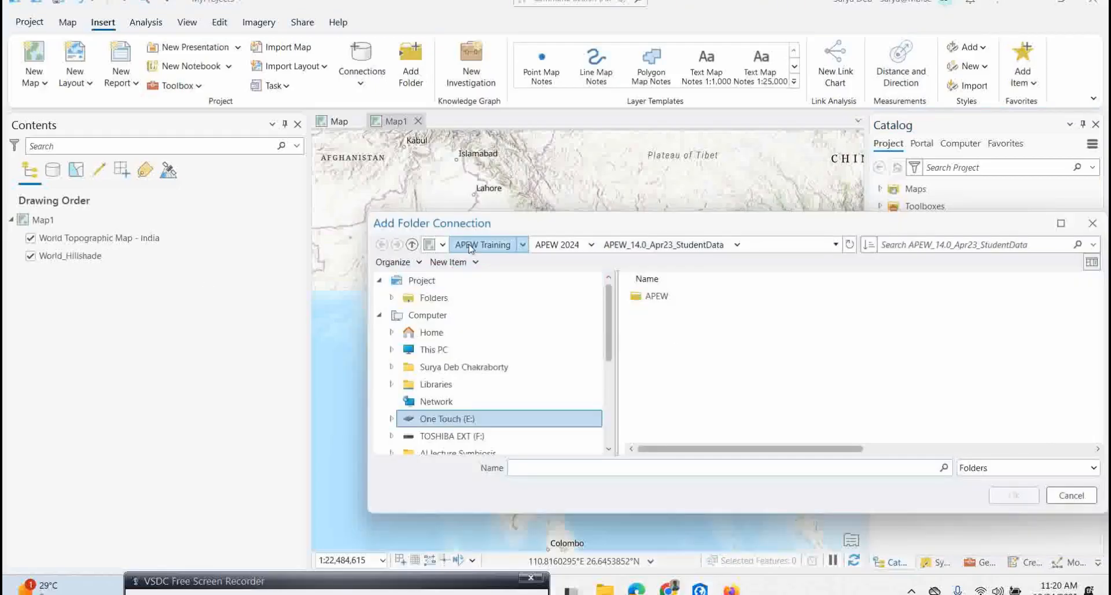
pyautogui.moveTo(544, 229); pyautogui.dragTo(386, 234)
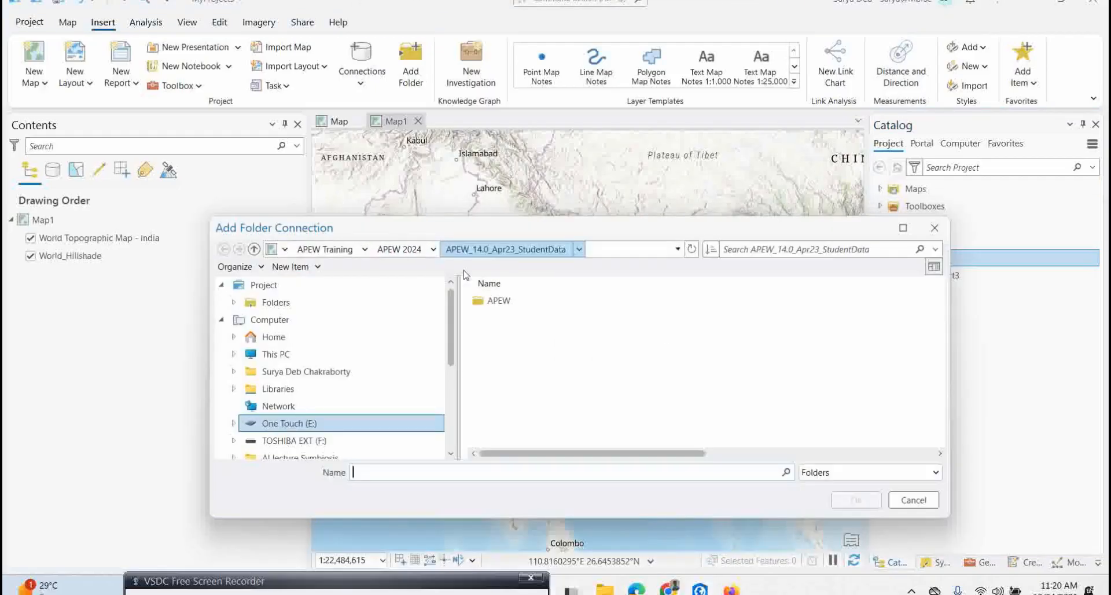
pyautogui.click(489, 304)
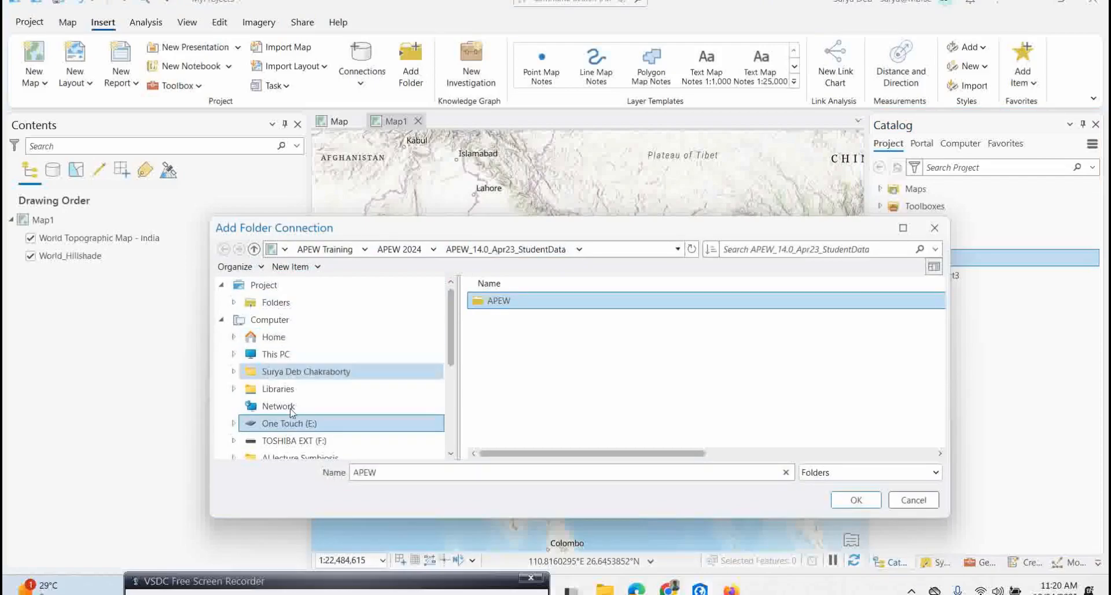
pyautogui.click(850, 499)
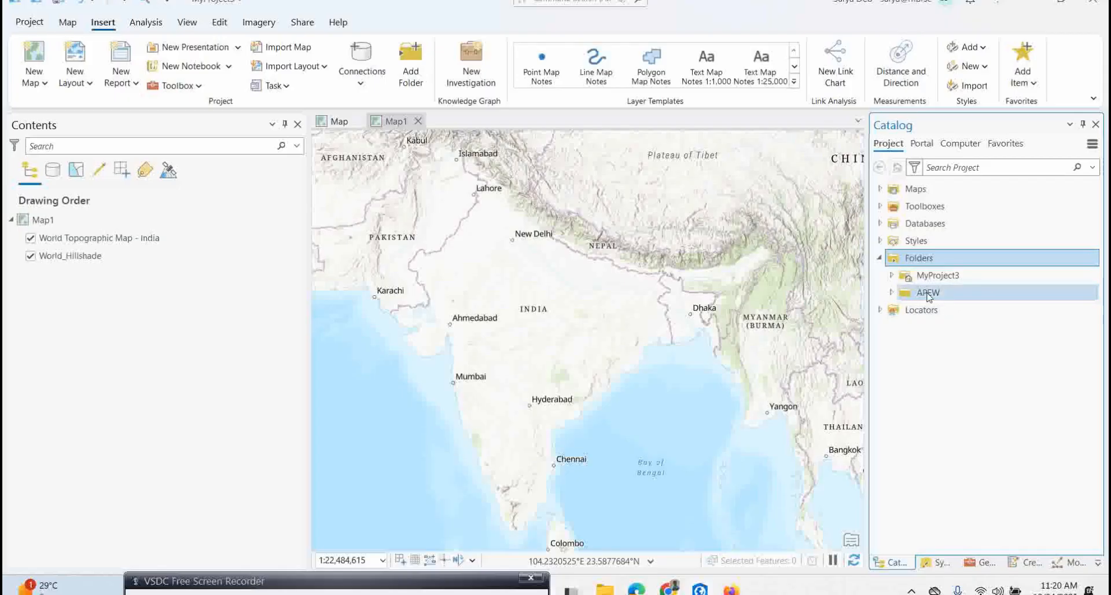
# Permanently delete HawaiiData.gdb from the Hawaii folder of the APEW folder connection
pyautogui.moveTo(906, 289)
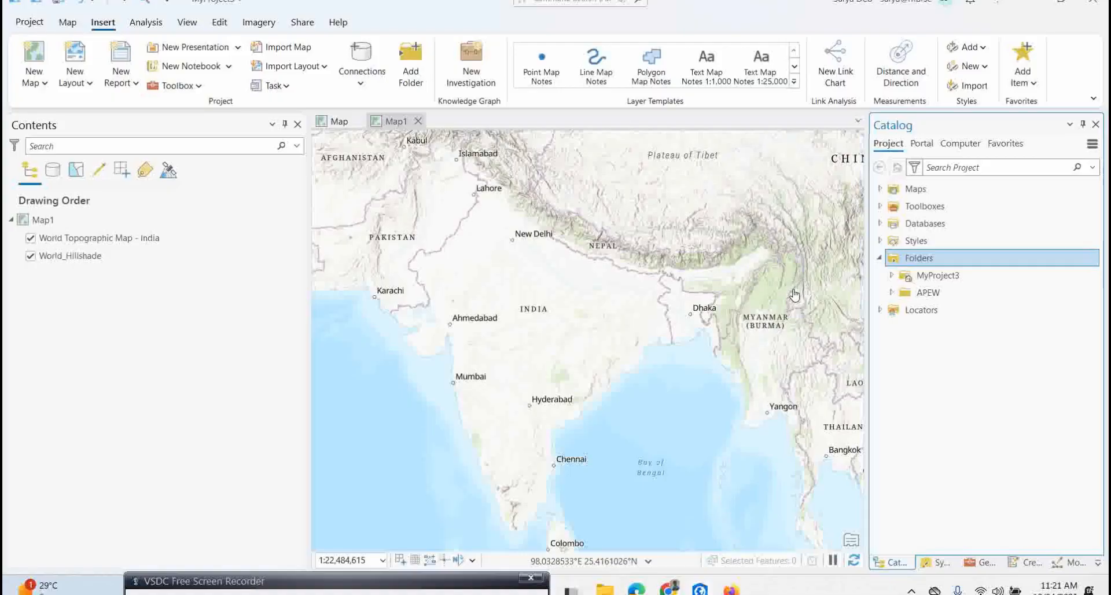
pyautogui.click(891, 292)
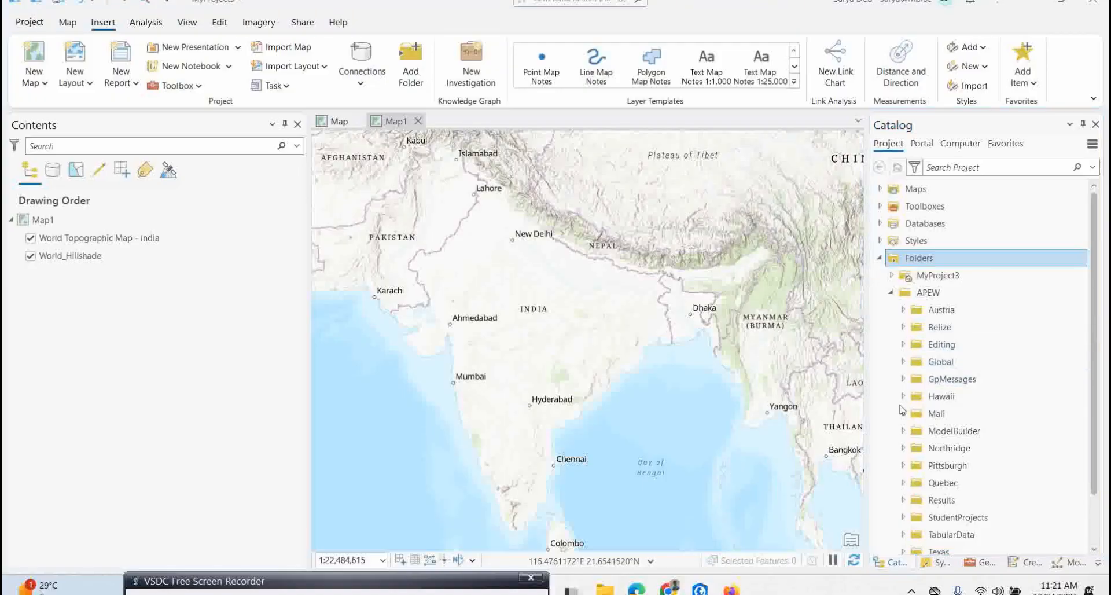
pyautogui.doubleClick(1018, 395)
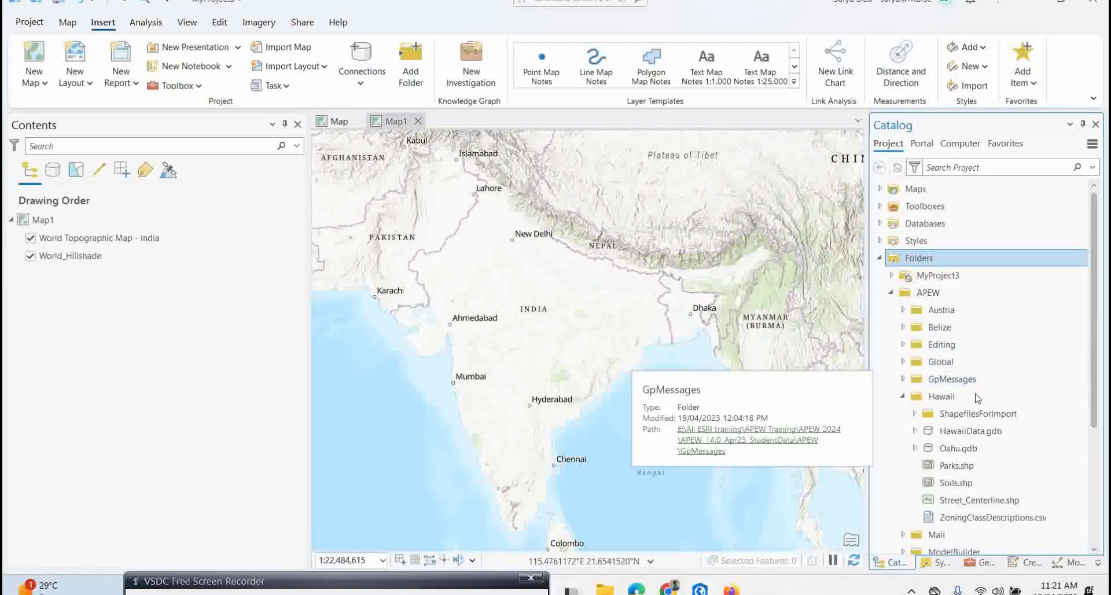
pyautogui.scroll(-2, 981, 377)
pyautogui.scroll(-3, 982, 377)
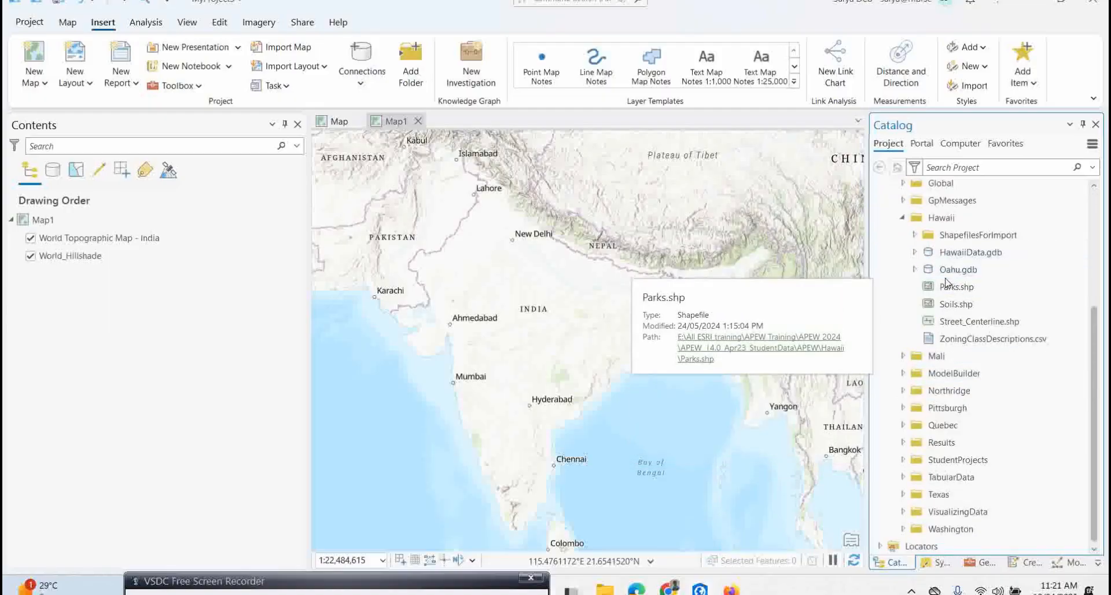
pyautogui.rightClick(965, 254)
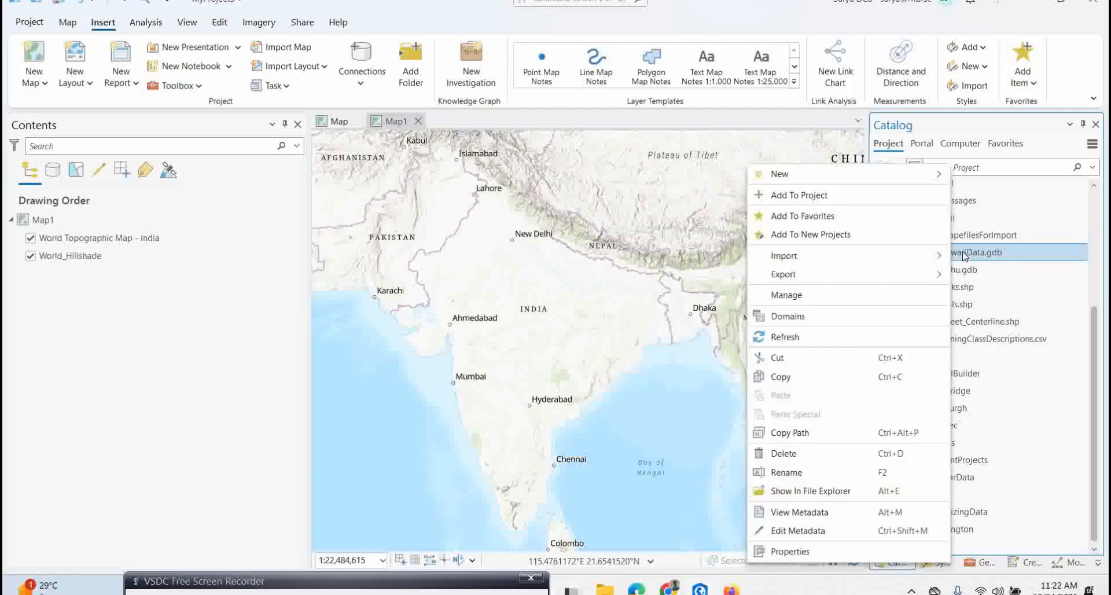
pyautogui.click(778, 455)
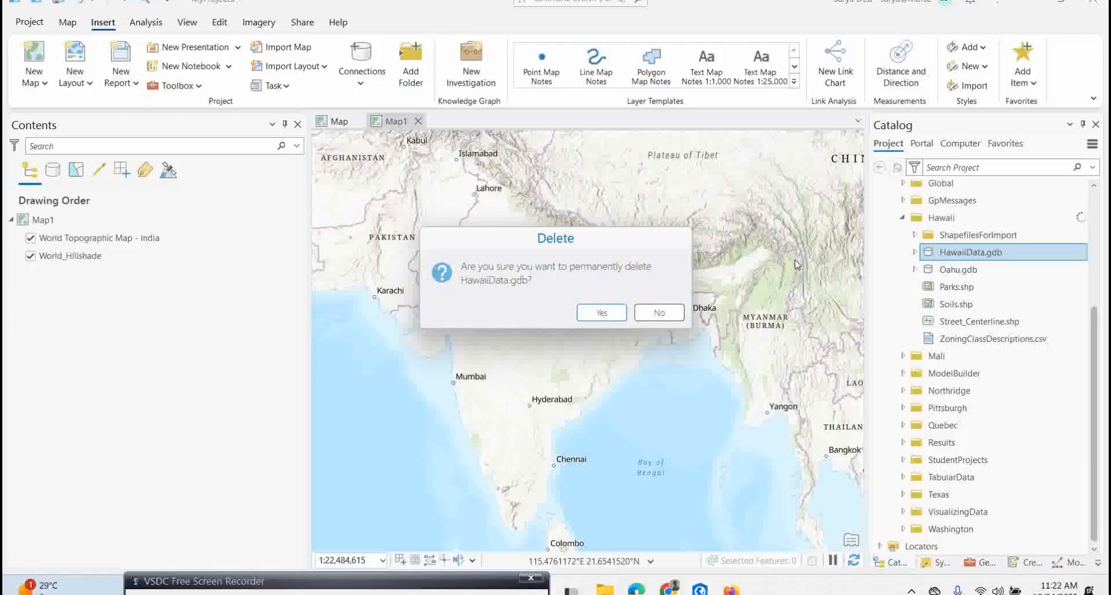
pyautogui.click(601, 313)
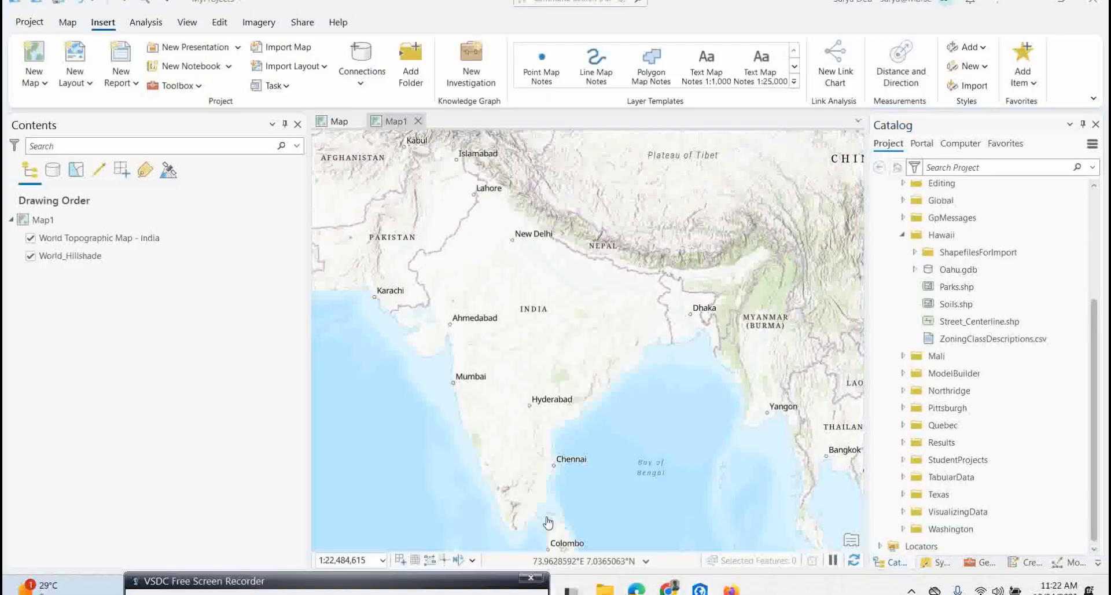
# Add the Parks.shp and Soils.shp shapefiles from the Hawaii folder to Map1
pyautogui.moveTo(970, 293)
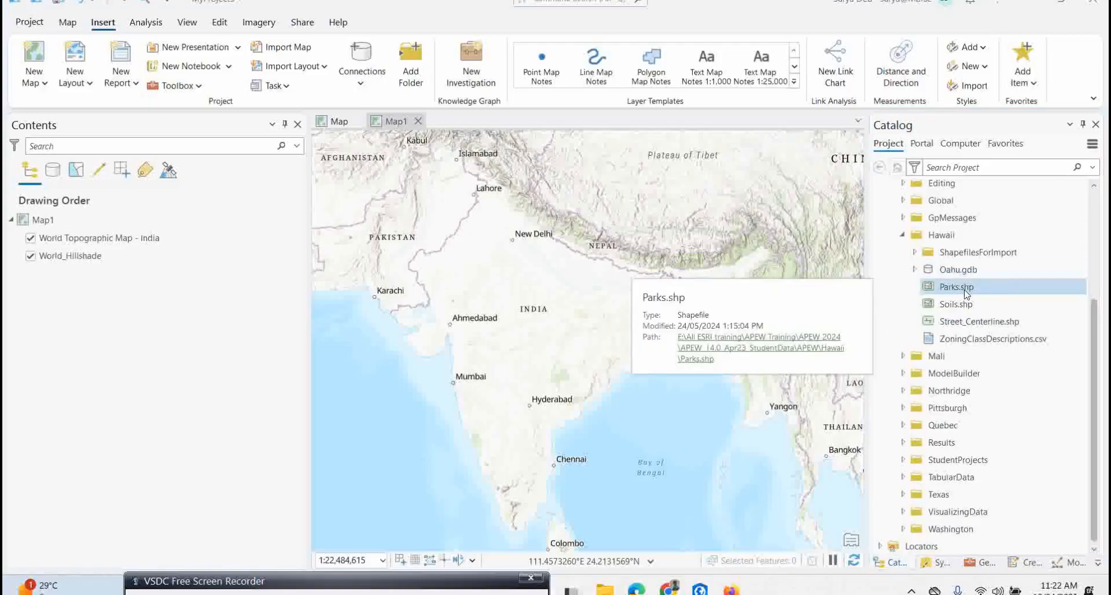
pyautogui.click(567, 263)
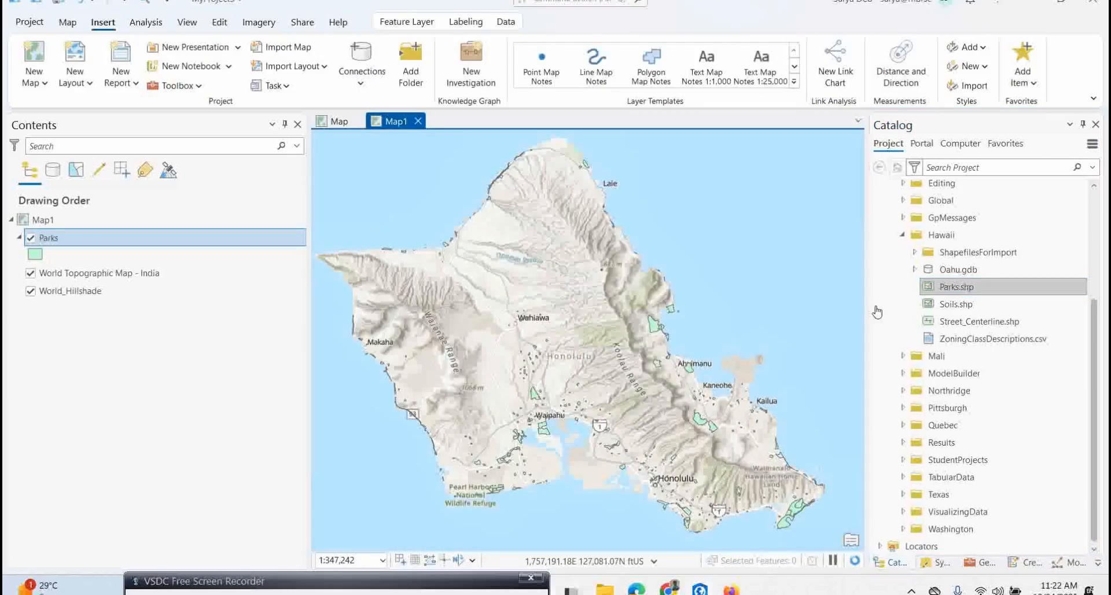
pyautogui.rightClick(949, 312)
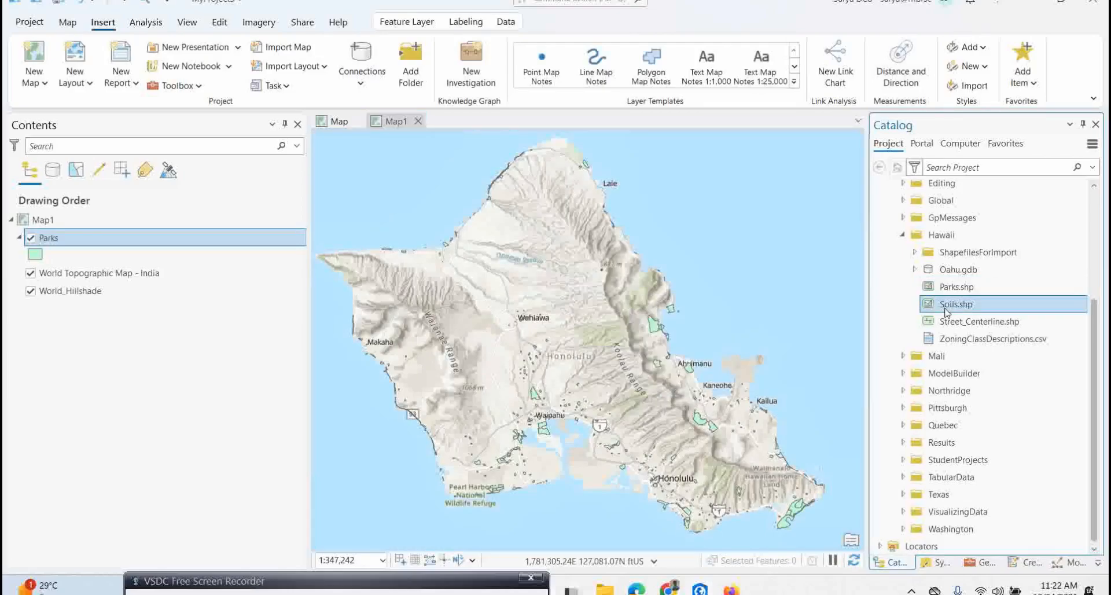
pyautogui.click(785, 33)
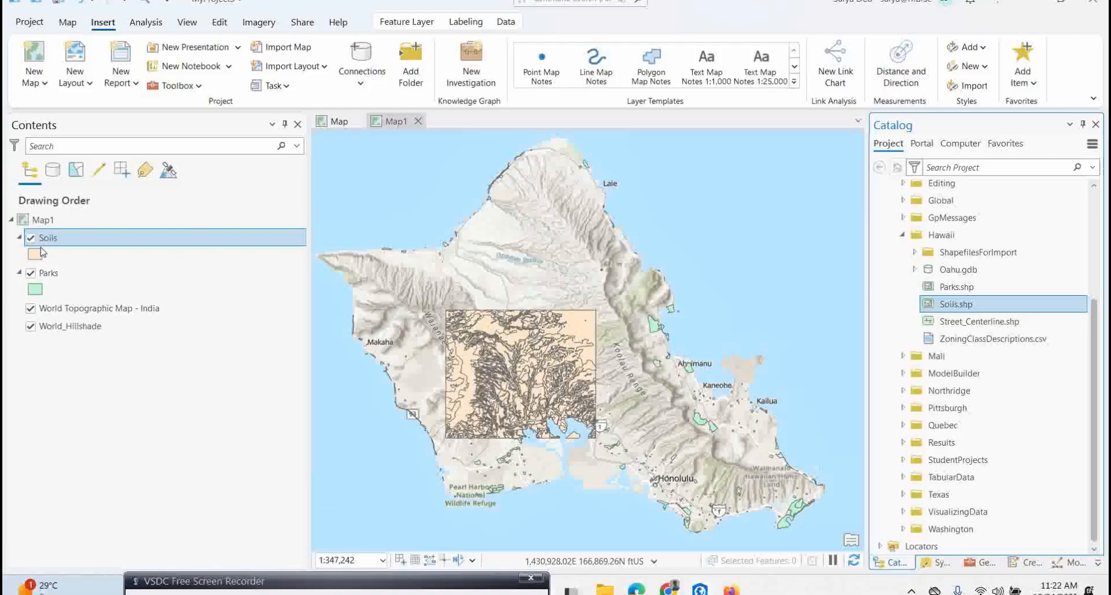
# Start adding data to the map and browse drive E: through All ESRI training, APEW Training, APEW 2024 and APEW_14.0_Apr23_StudentData to the APEW folder
pyautogui.click(959, 327)
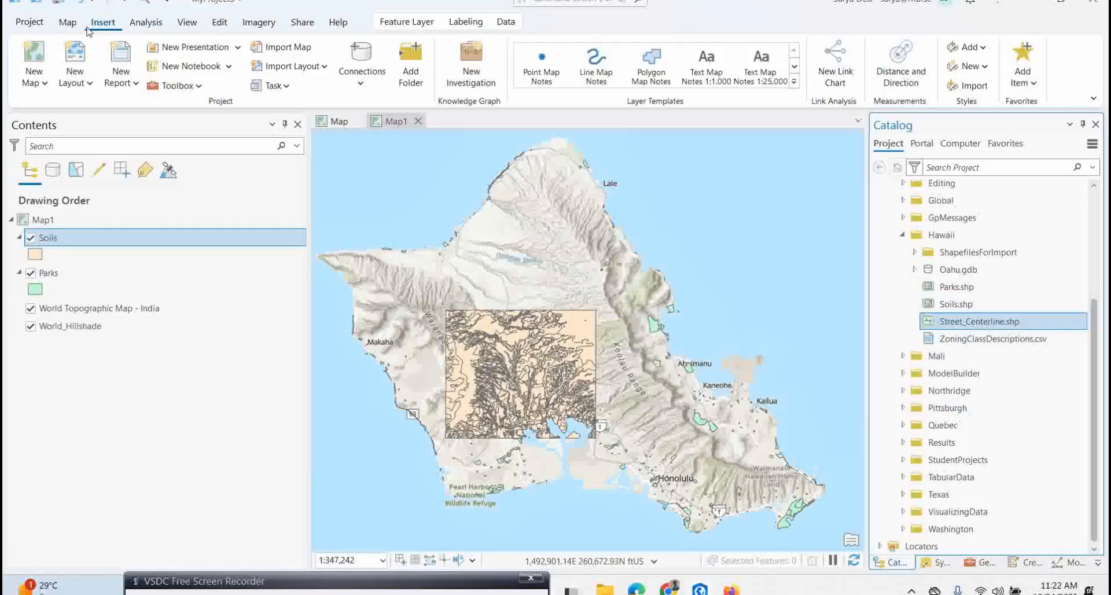
pyautogui.click(68, 22)
pyautogui.click(342, 68)
pyautogui.click(341, 88)
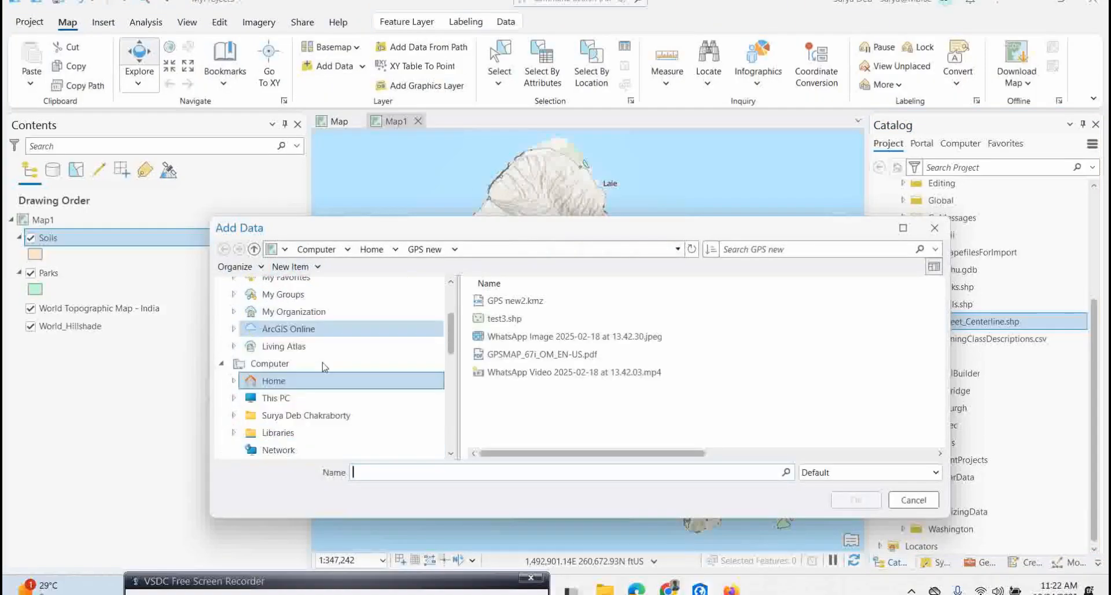
pyautogui.scroll(-1, 277, 417)
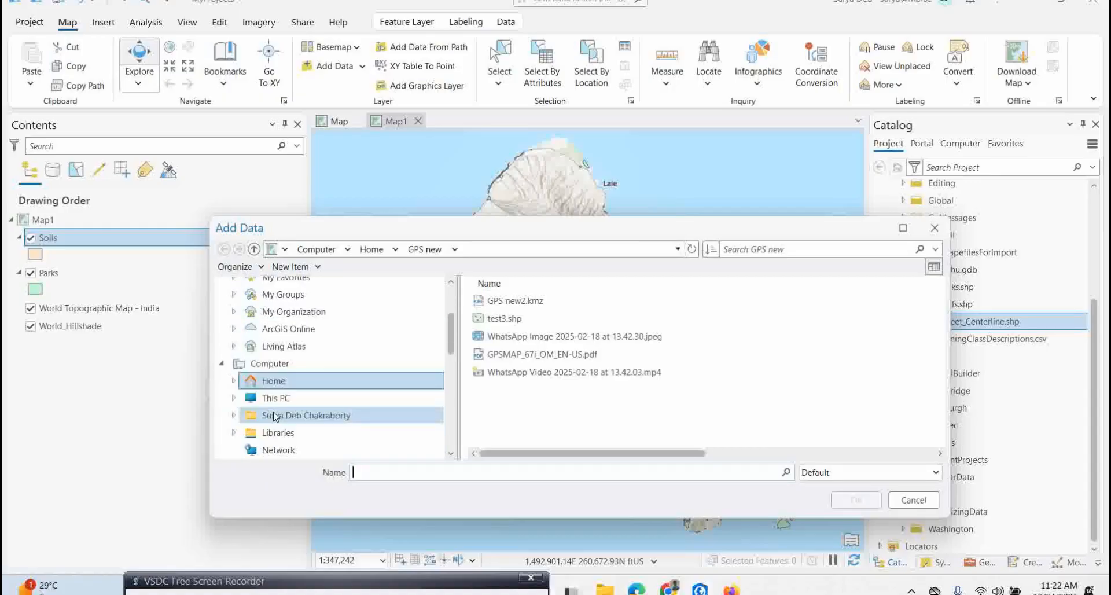
pyautogui.click(288, 399)
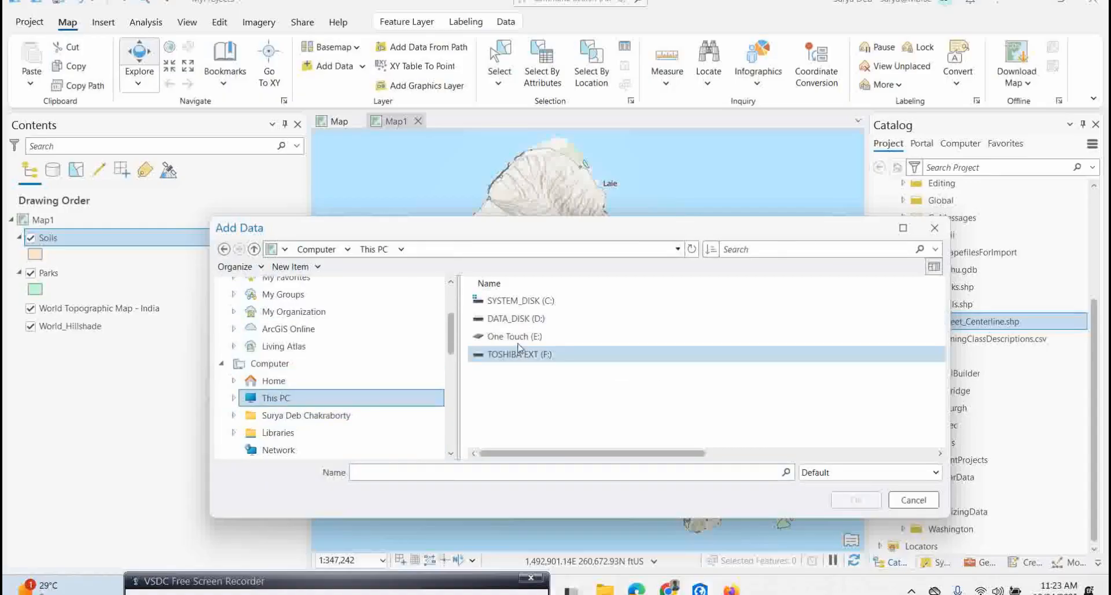
pyautogui.doubleClick(501, 336)
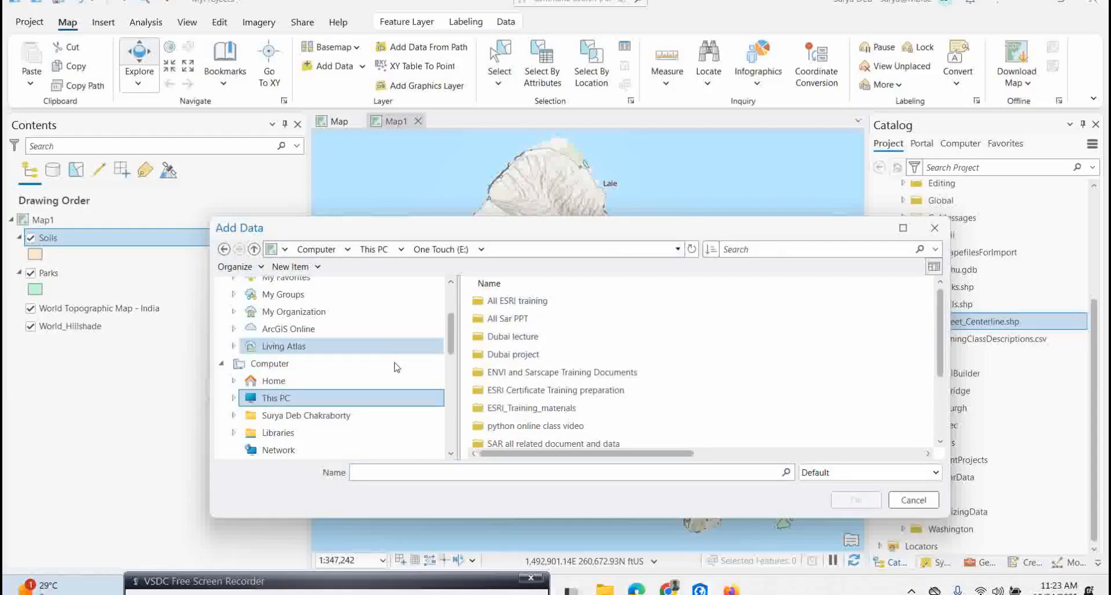
pyautogui.doubleClick(521, 300)
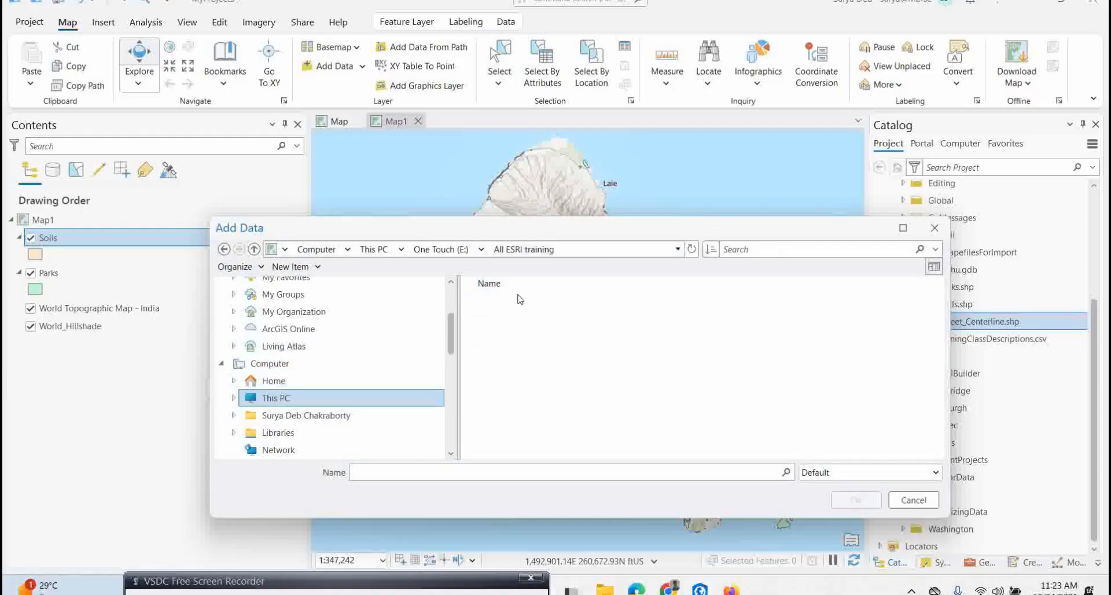
pyautogui.doubleClick(544, 320)
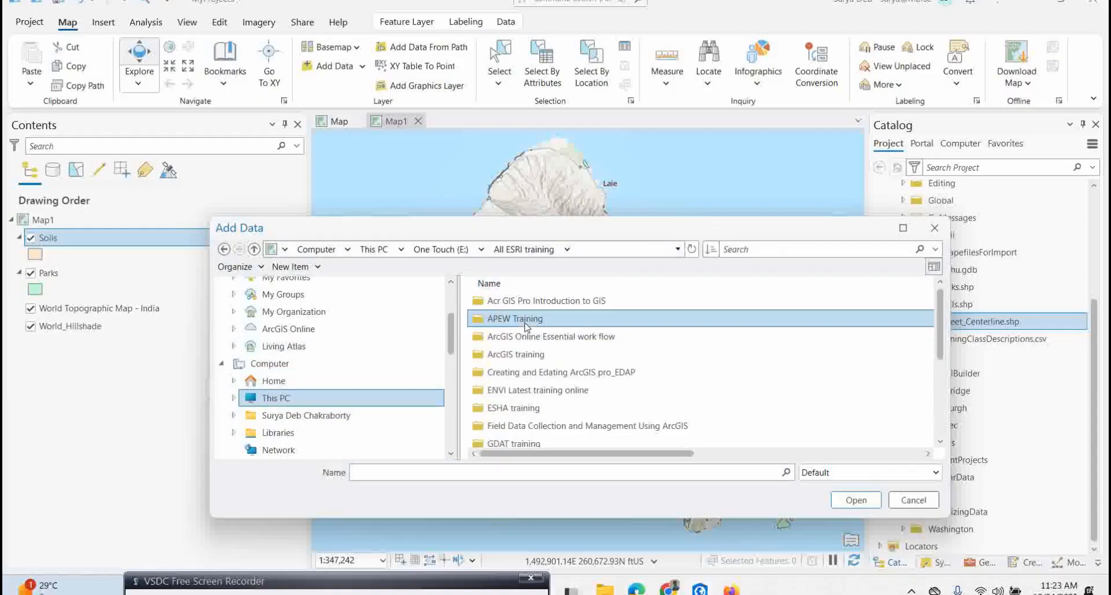
pyautogui.doubleClick(522, 302)
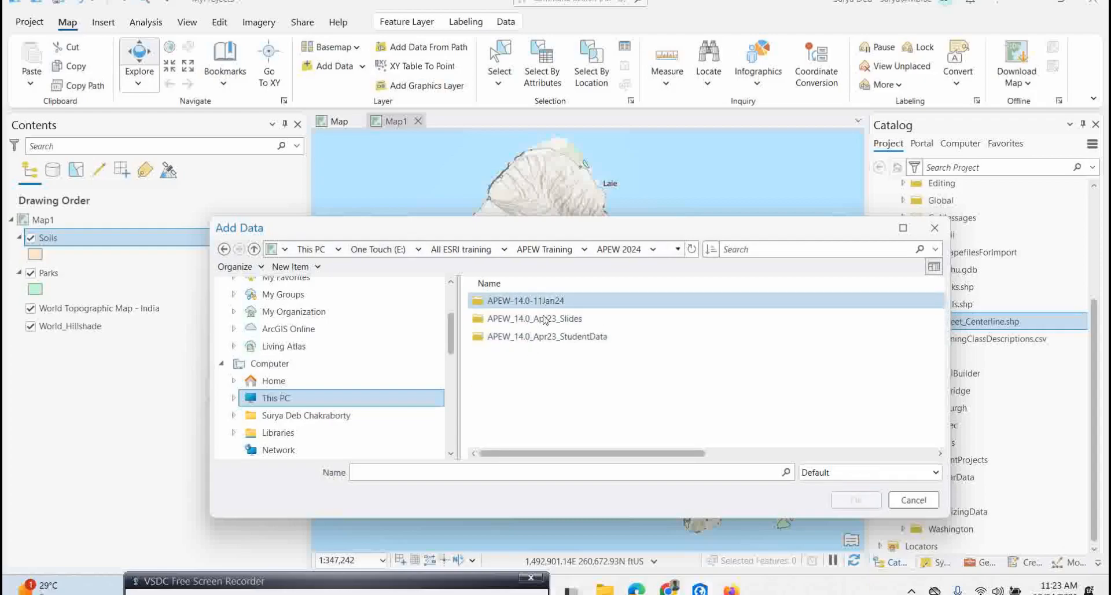
pyautogui.doubleClick(547, 337)
pyautogui.doubleClick(514, 302)
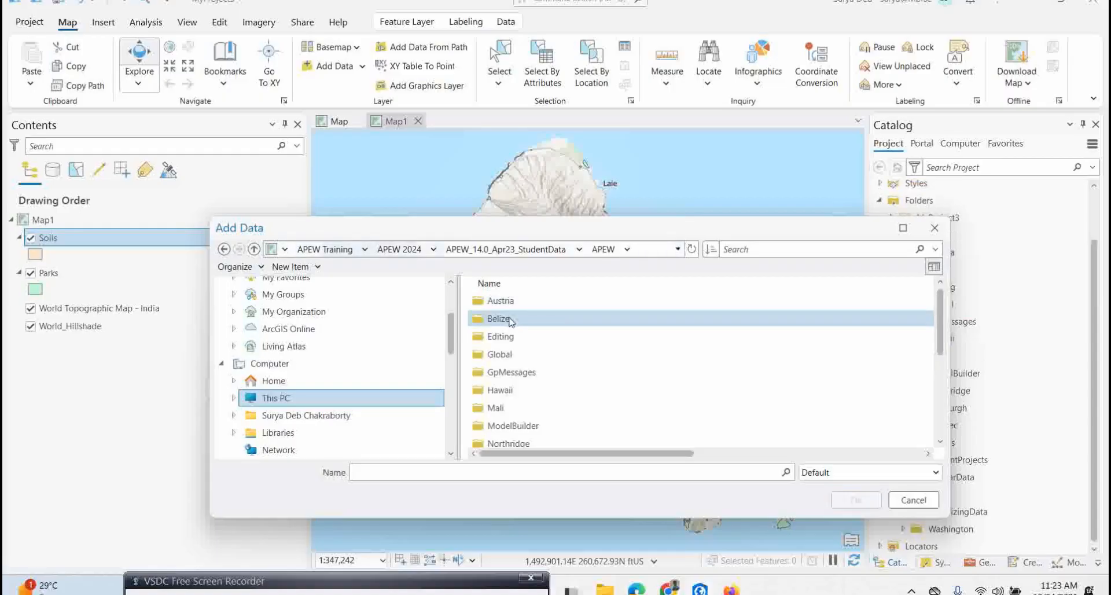
pyautogui.moveTo(599, 227); pyautogui.dragTo(510, 210)
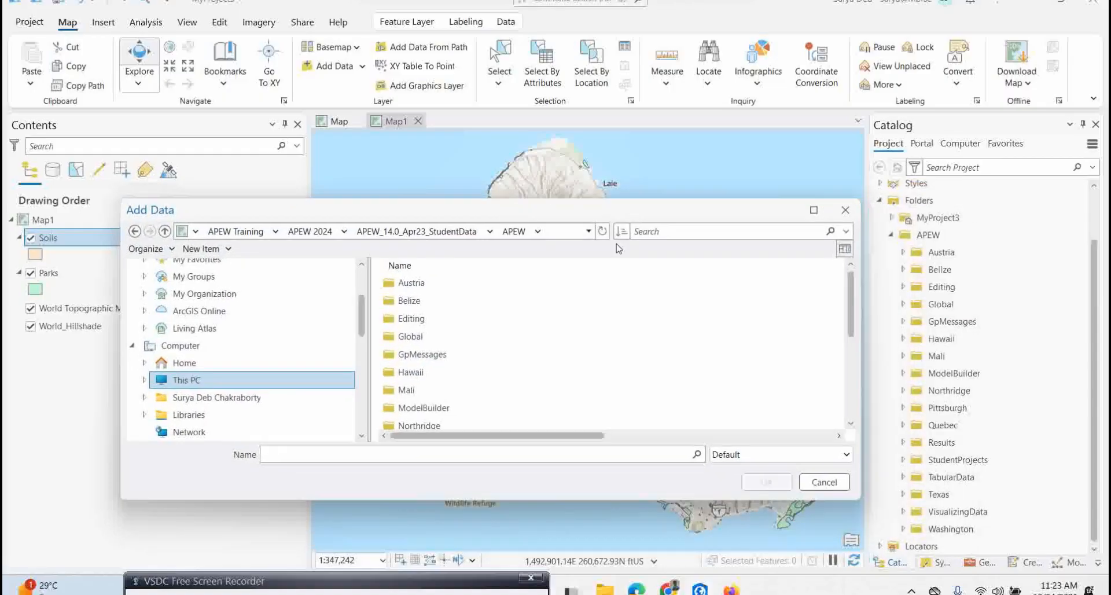
# Add Street_Centerline.shp from the Hawaii folder to Map1 and view its streets up close over the soils
pyautogui.click(414, 373)
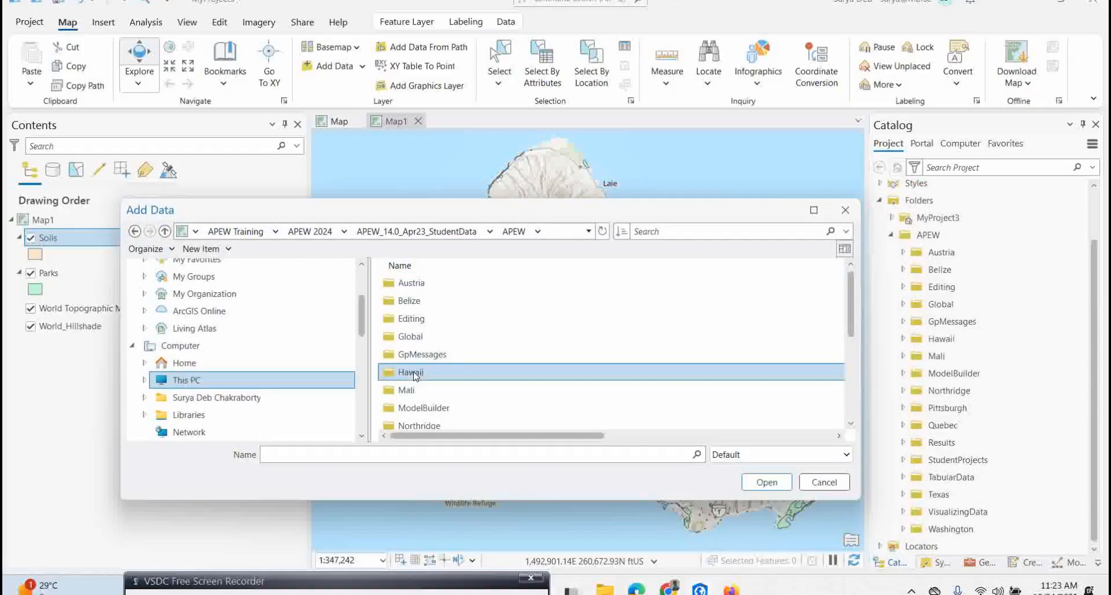
pyautogui.doubleClick(415, 373)
pyautogui.click(444, 355)
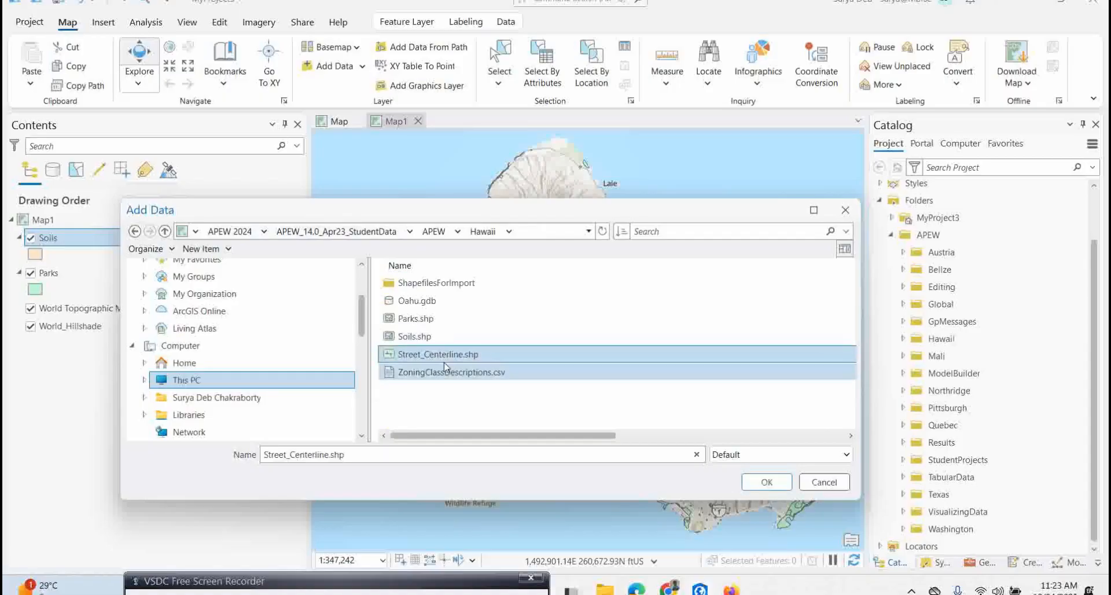
pyautogui.click(767, 481)
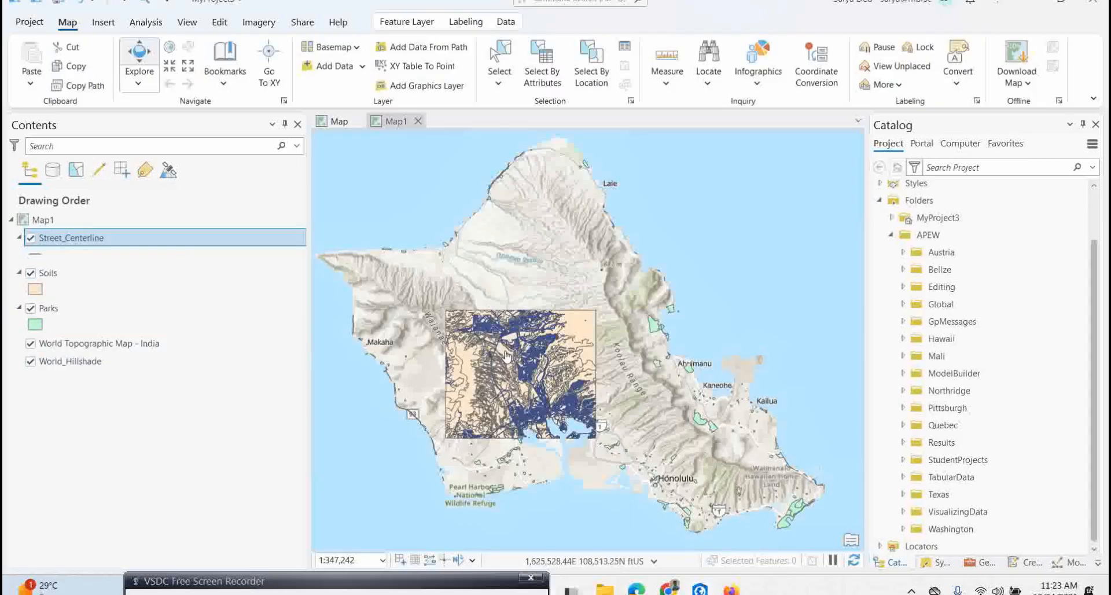
pyautogui.scroll(3, 554, 413)
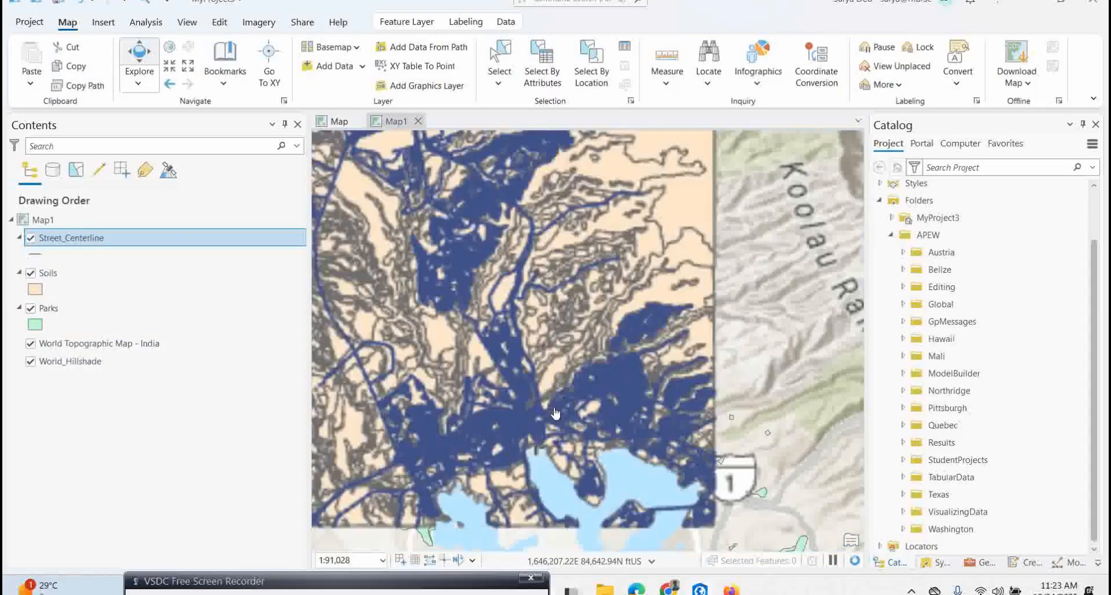
pyautogui.scroll(-1, 554, 412)
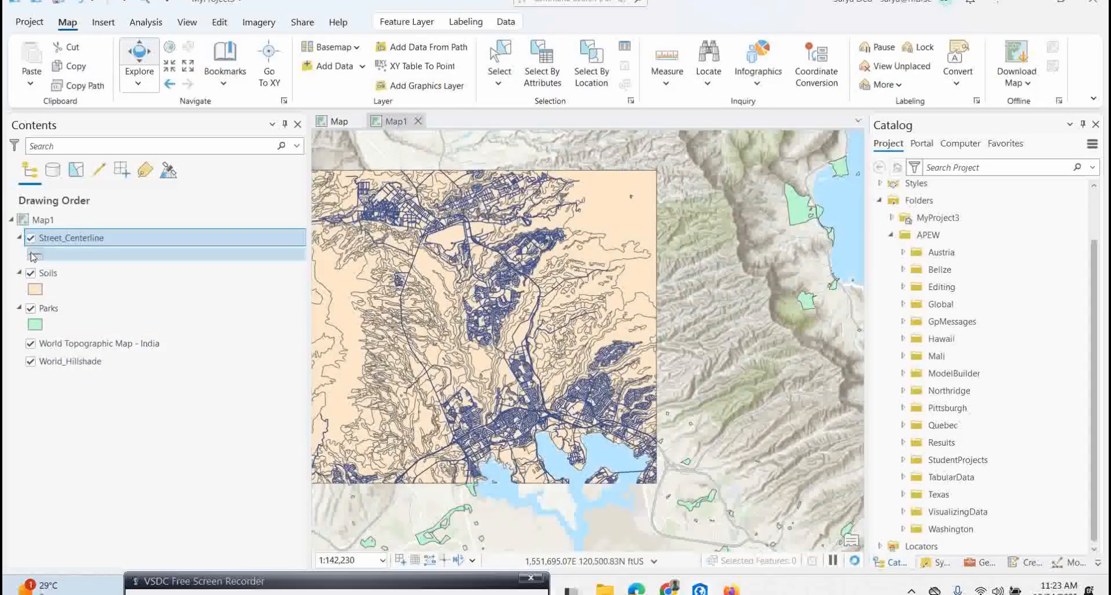
# Hide the Street_Centerline and Soils layers in Map1 and zoom to the extent of the Parks layer
pyautogui.click(30, 237)
pyautogui.click(31, 272)
pyautogui.moveTo(328, 350); pyautogui.dragTo(472, 351)
pyautogui.rightClick(51, 313)
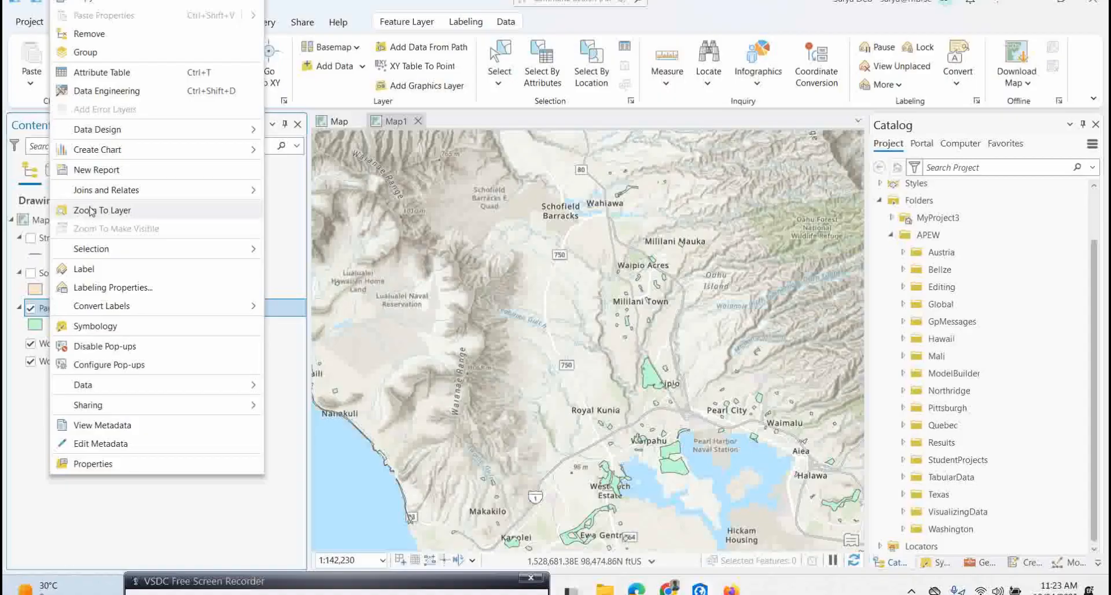
pyautogui.click(89, 211)
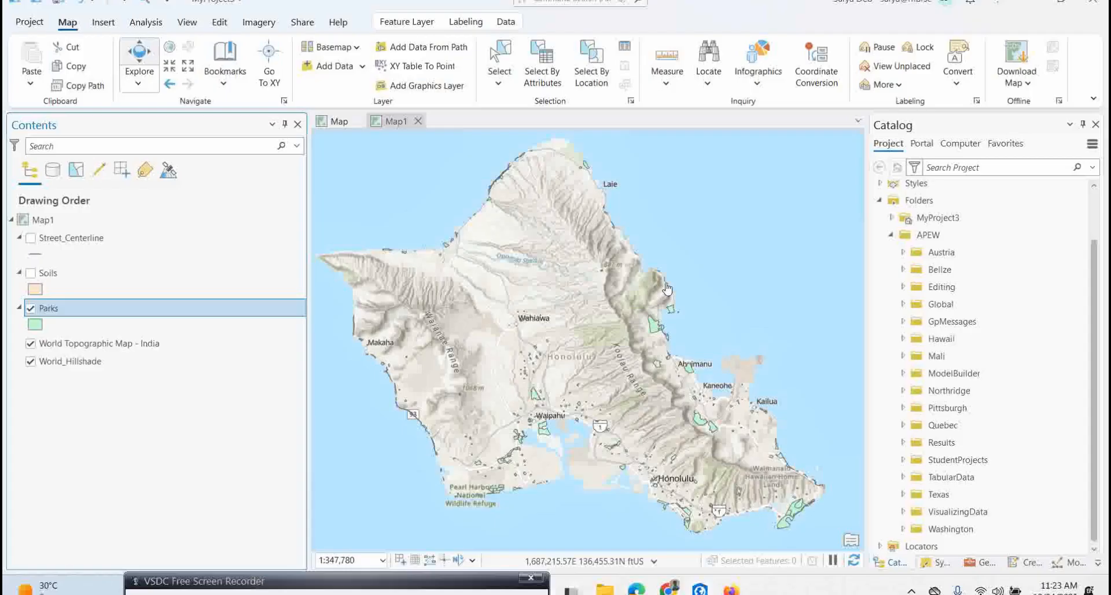
# Expand the Hawaii folder under the APEW folder connection and save the project
pyautogui.moveTo(845, 315)
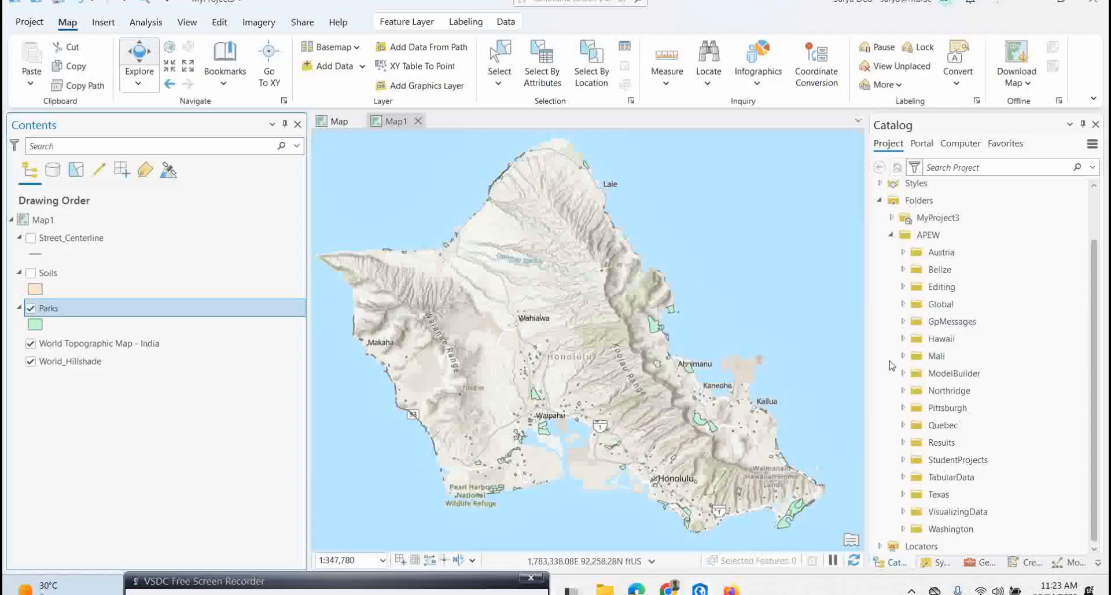
pyautogui.click(903, 338)
pyautogui.scroll(-2, 983, 341)
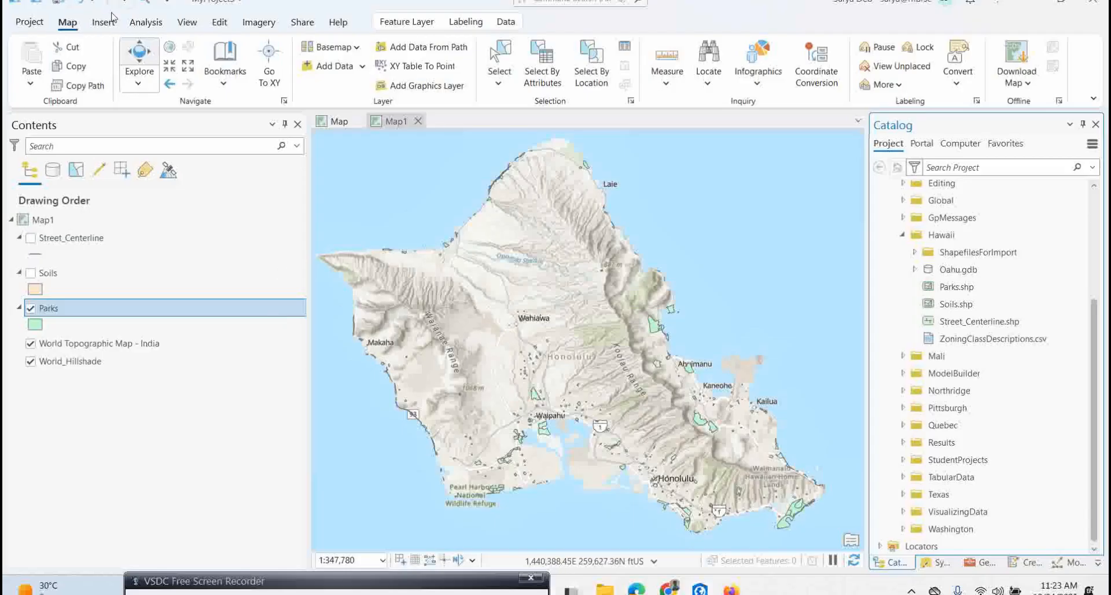
pyautogui.click(56, 6)
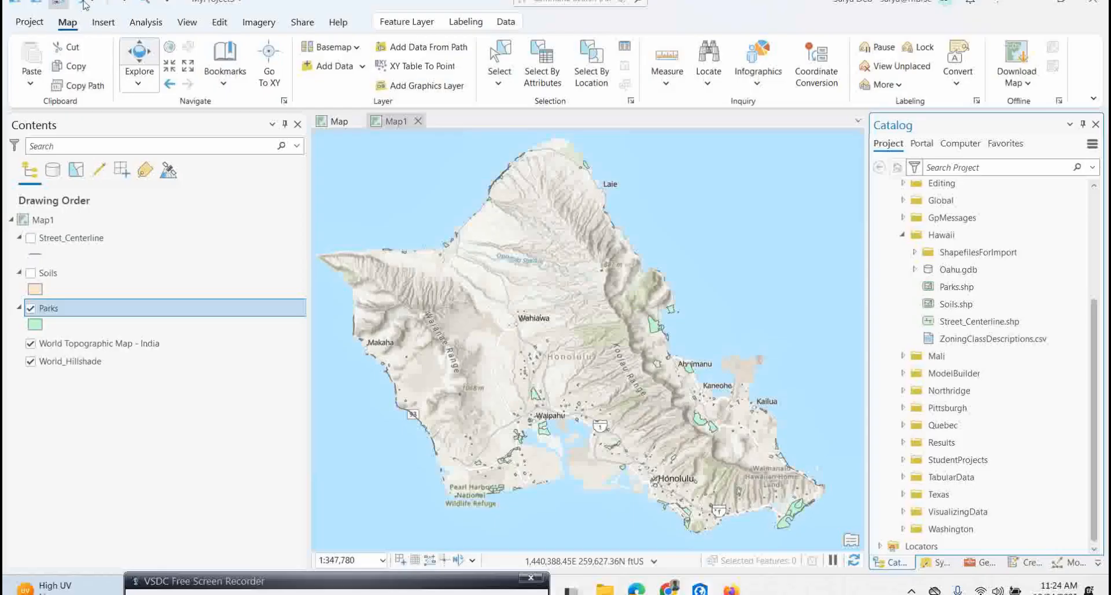
# Examine the shapefiles, CSV file and Oahu.gdb in the Hawaii folder, and compare them with the geodatabase listed under the project's databases
pyautogui.click(960, 323)
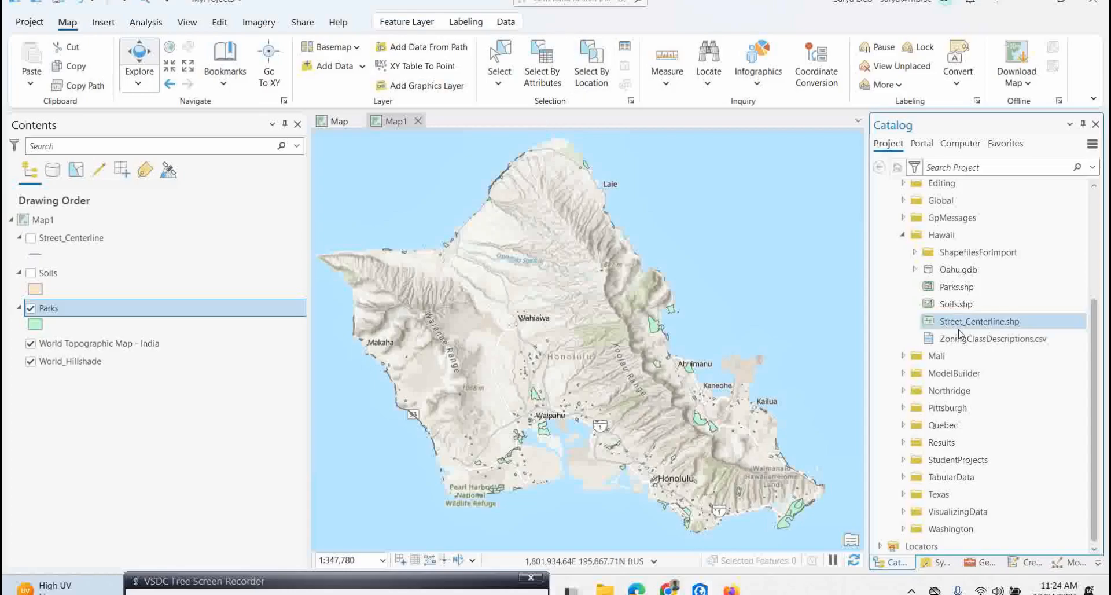
pyautogui.scroll(3, 959, 335)
pyautogui.click(980, 392)
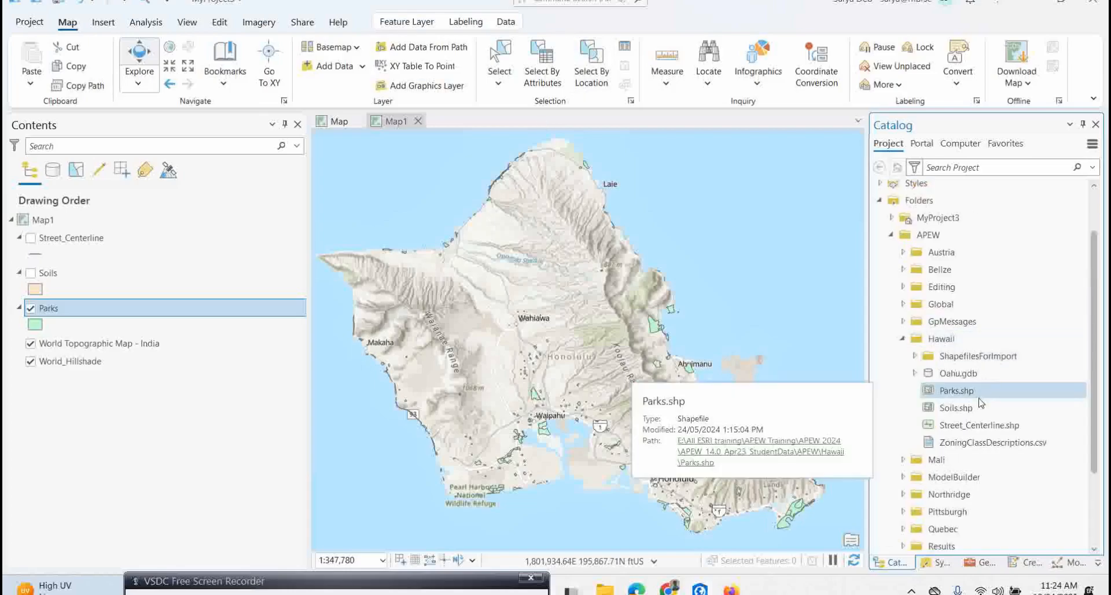
pyautogui.moveTo(986, 433)
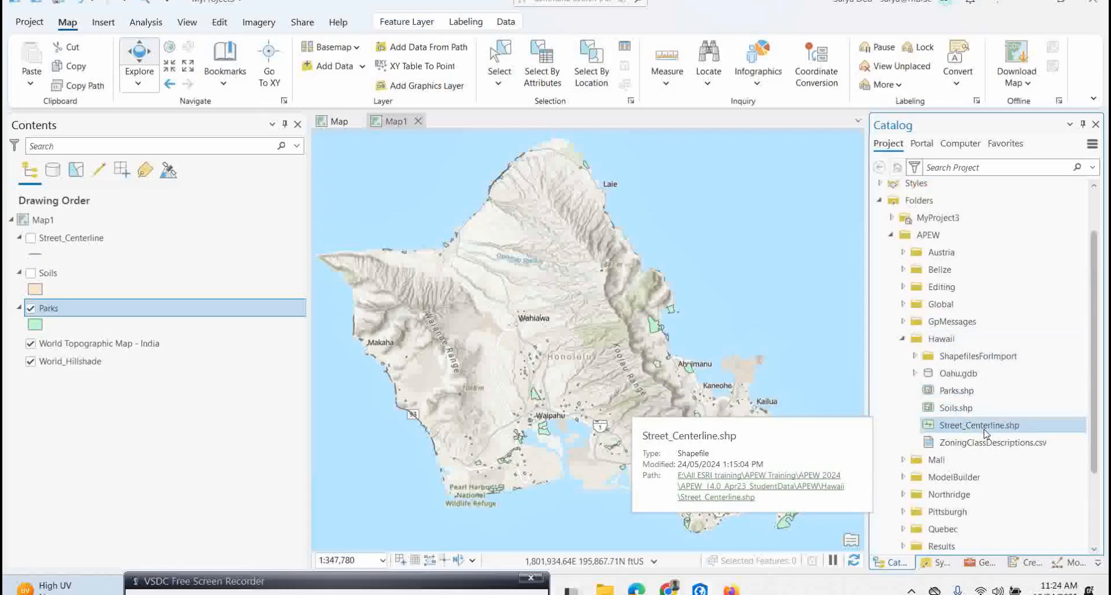
pyautogui.scroll(2, 964, 358)
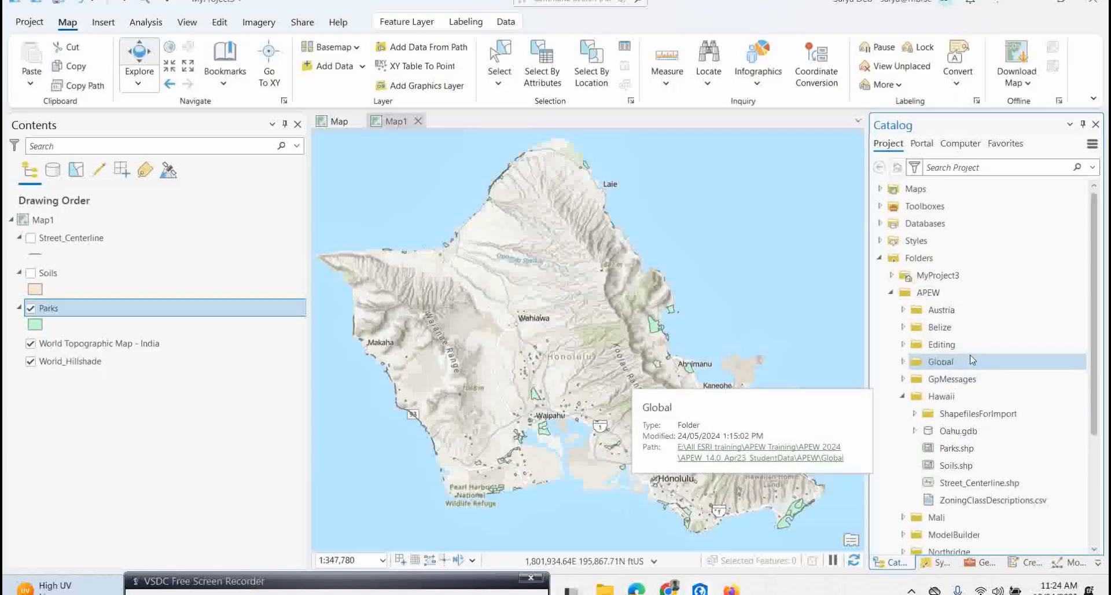
pyautogui.click(881, 224)
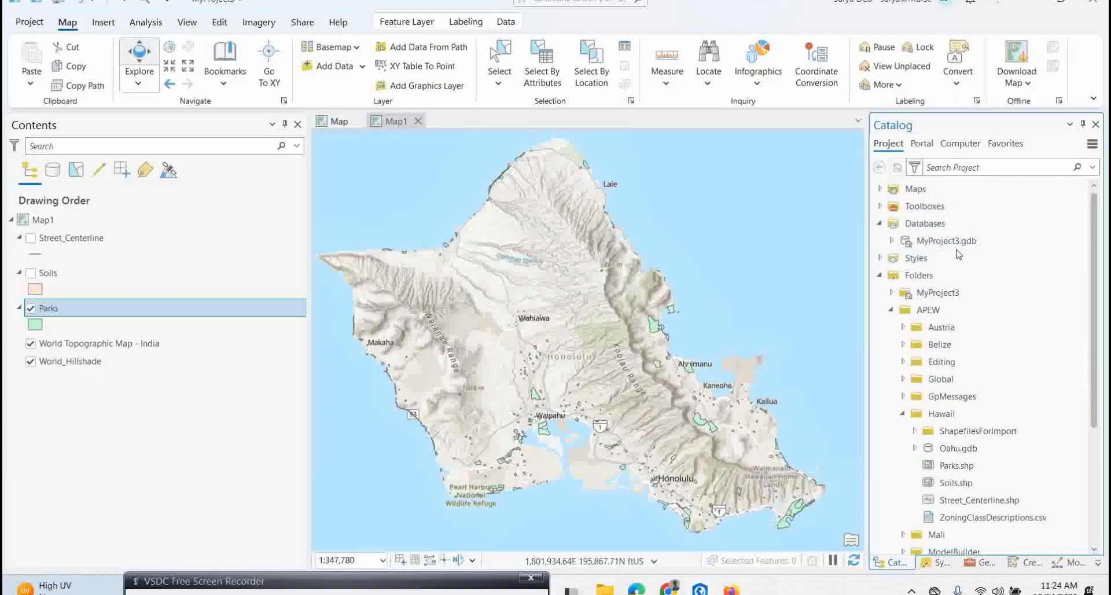
pyautogui.moveTo(949, 243)
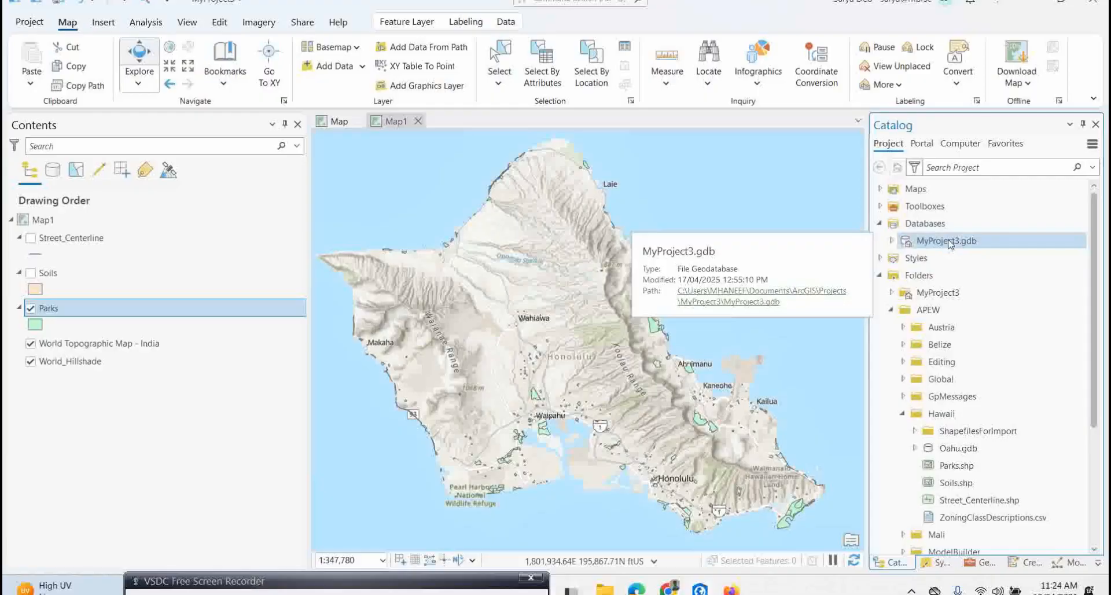
pyautogui.scroll(-2, 948, 347)
pyautogui.moveTo(947, 386)
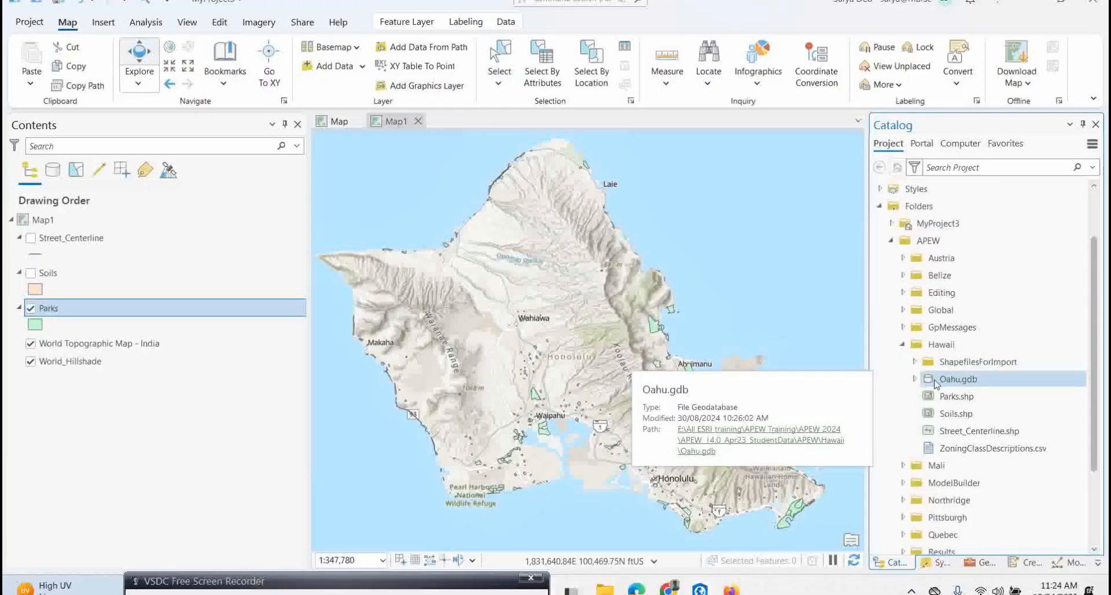
pyautogui.scroll(2, 935, 383)
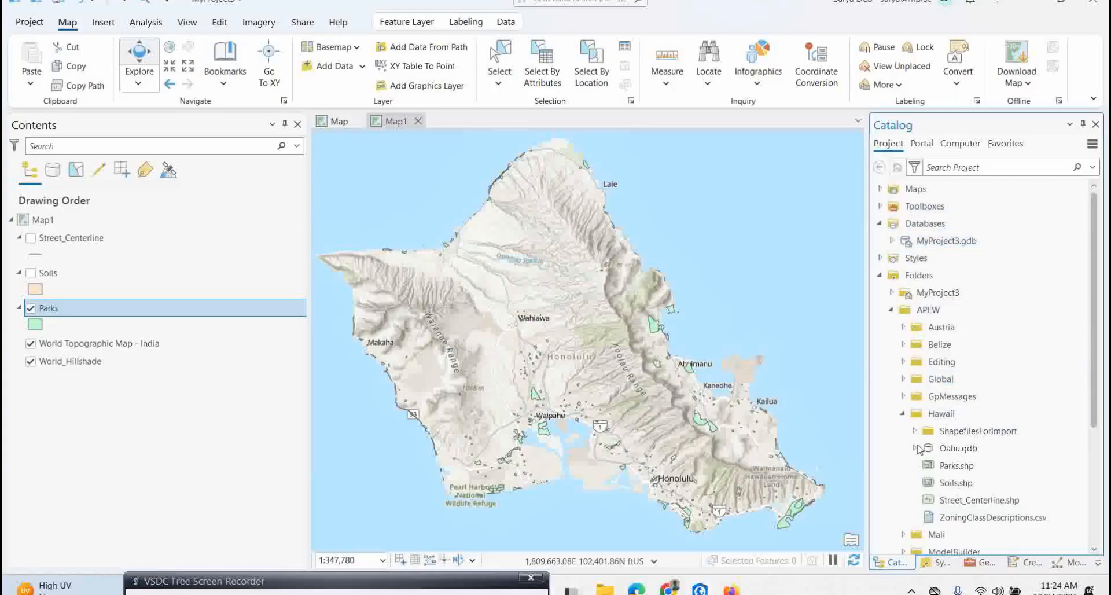
pyautogui.moveTo(943, 459)
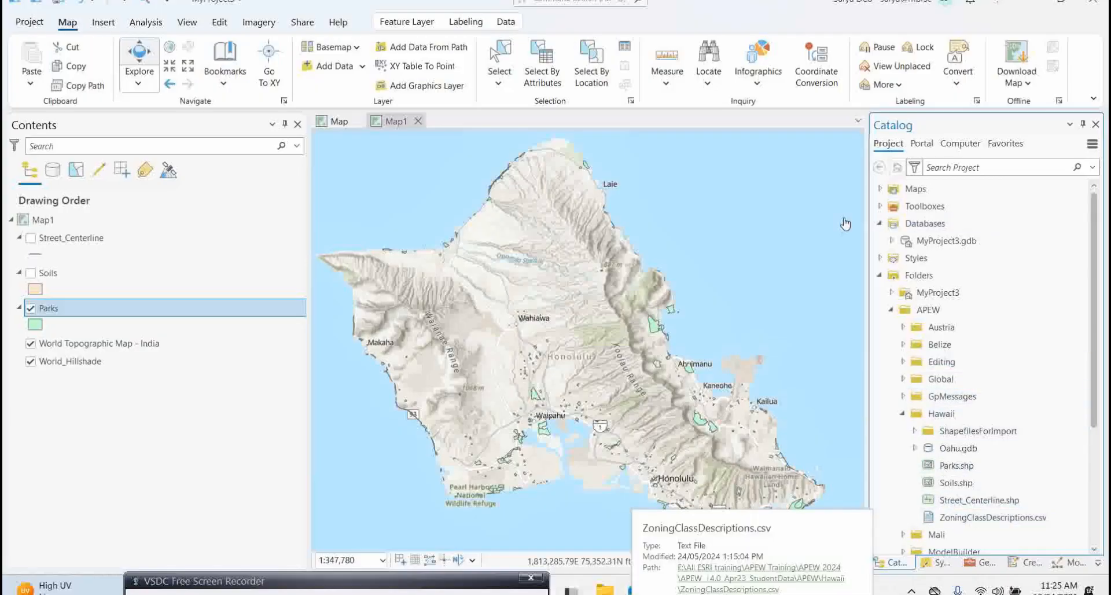
# Add the existing Oahu.gdb geodatabase from the Hawaii folder of APEW to the project's databases
pyautogui.rightClick(913, 229)
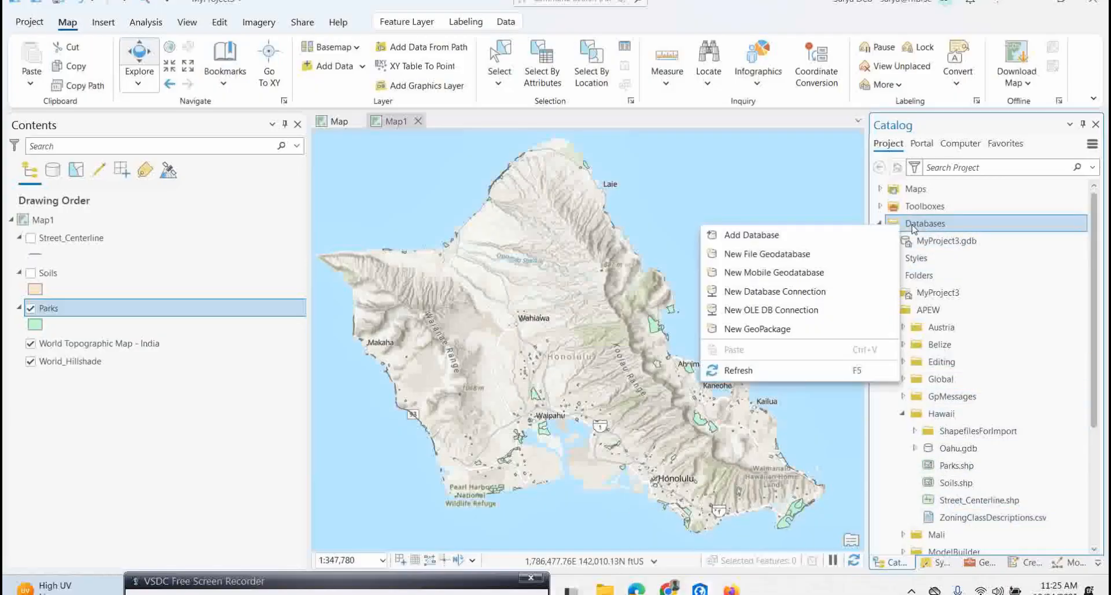
pyautogui.click(746, 234)
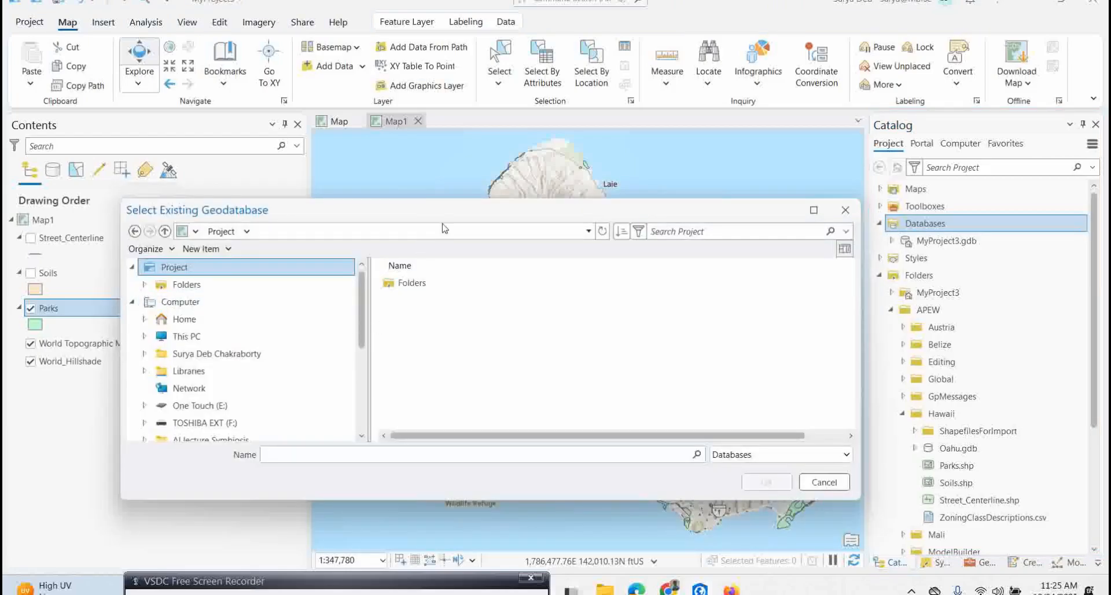
pyautogui.moveTo(452, 217); pyautogui.dragTo(461, 207)
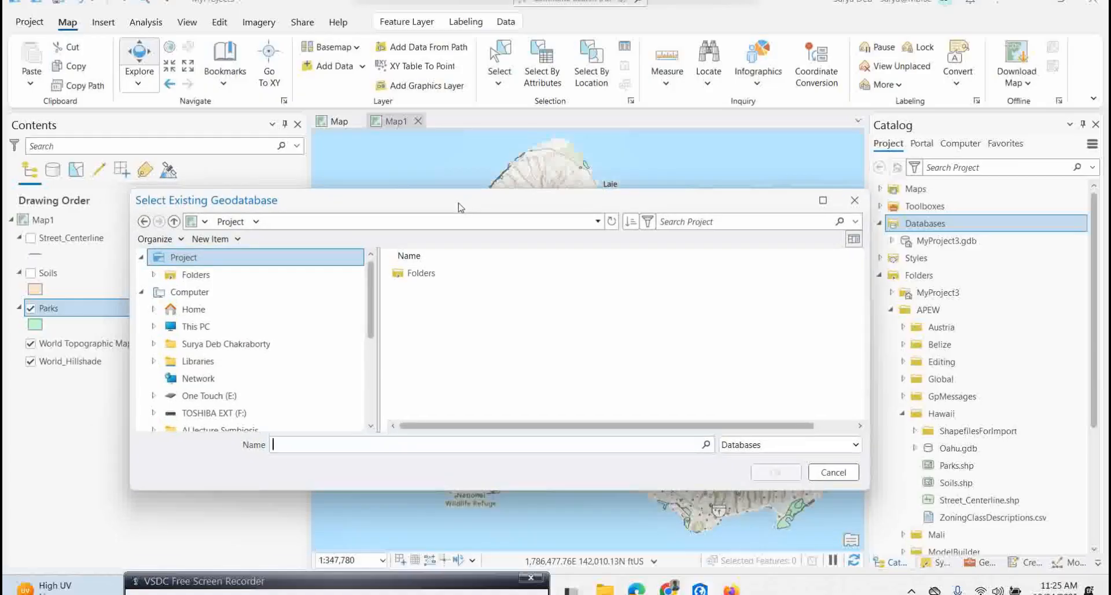
pyautogui.doubleClick(412, 276)
pyautogui.click(417, 291)
pyautogui.doubleClick(417, 291)
pyautogui.click(415, 364)
pyautogui.doubleClick(414, 365)
pyautogui.click(431, 295)
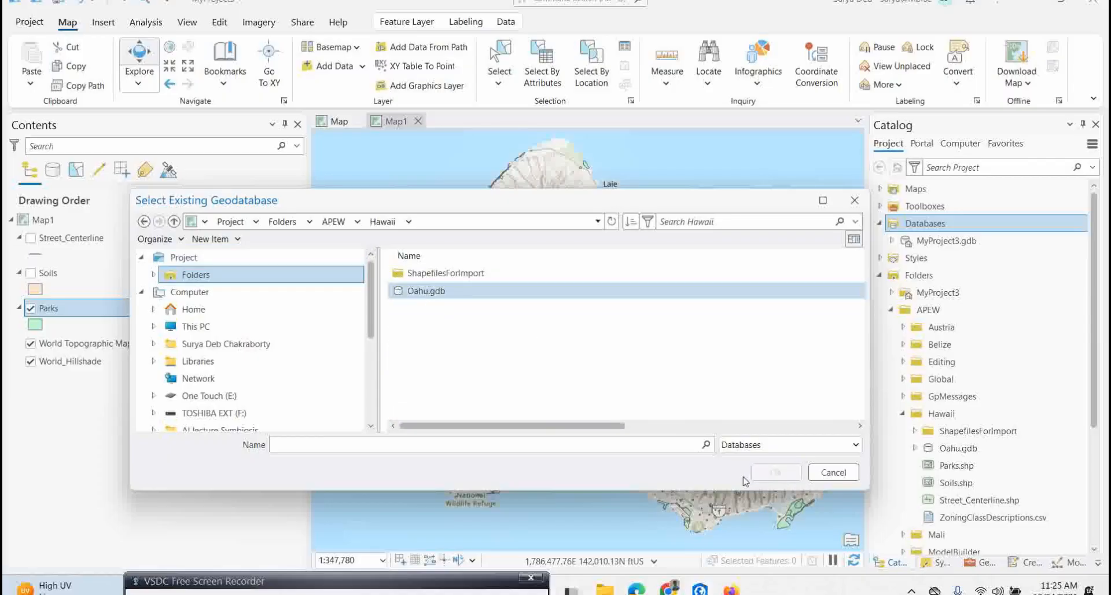
pyautogui.click(403, 293)
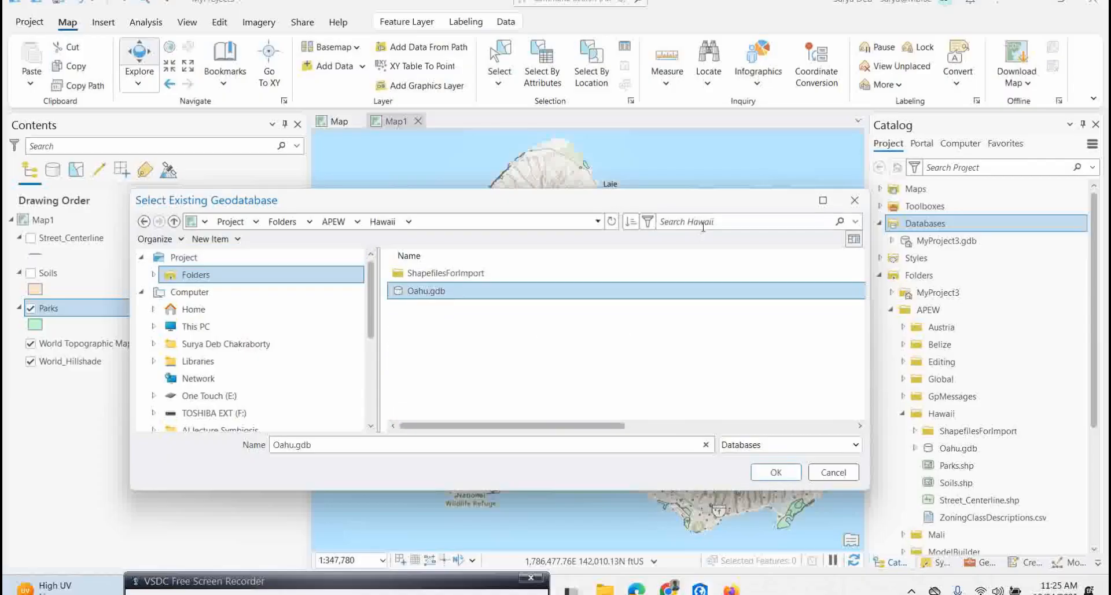
pyautogui.click(775, 472)
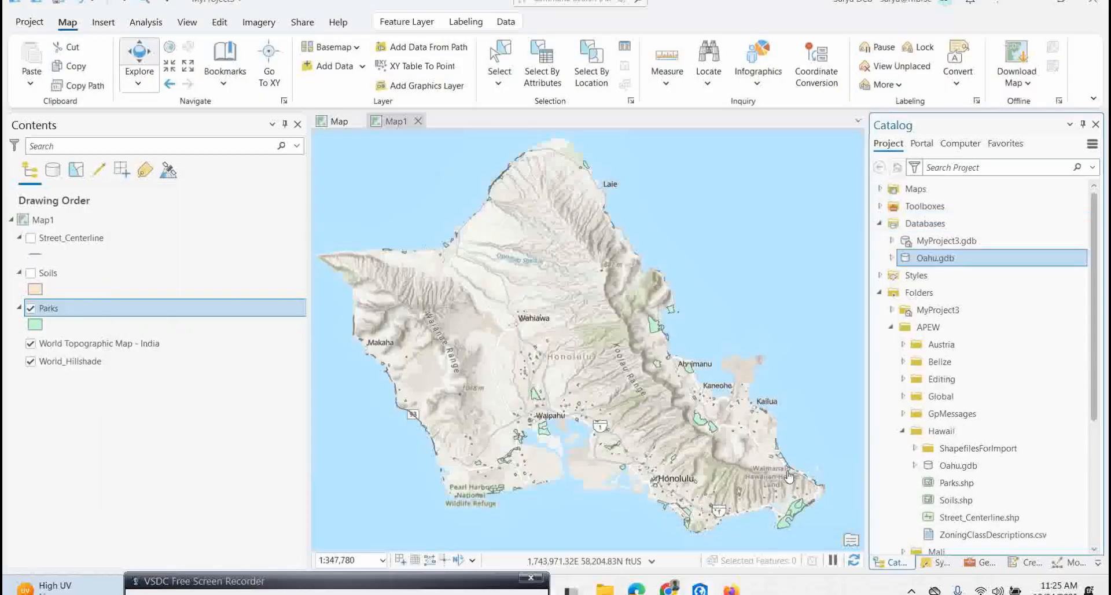
# Expand Oahu.gdb under both Databases and the Hawaii folder to compare their feature classes
pyautogui.click(891, 258)
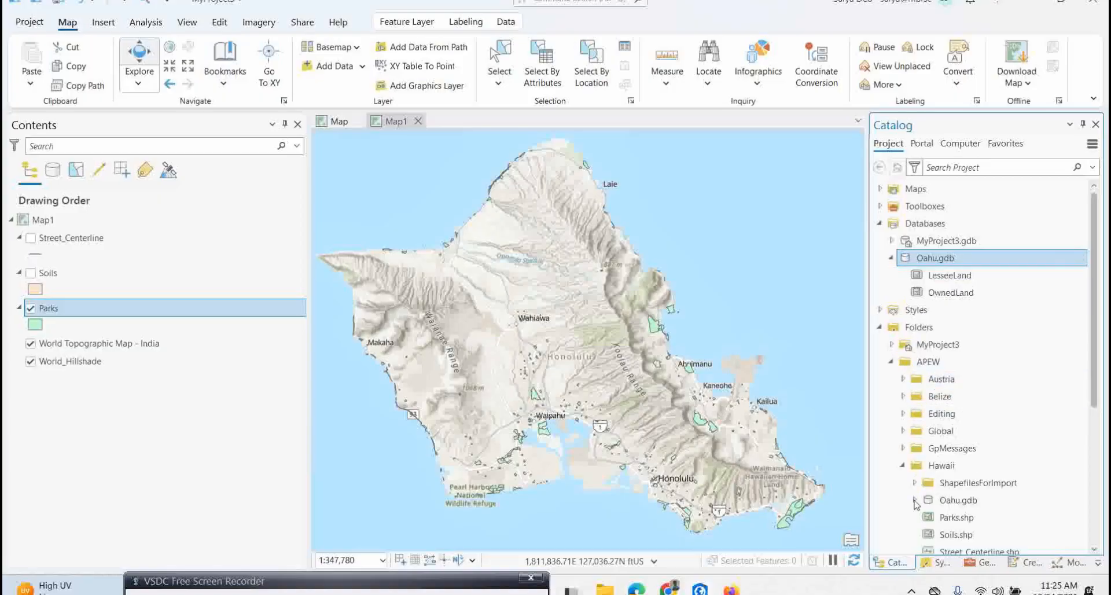
pyautogui.scroll(-2, 982, 505)
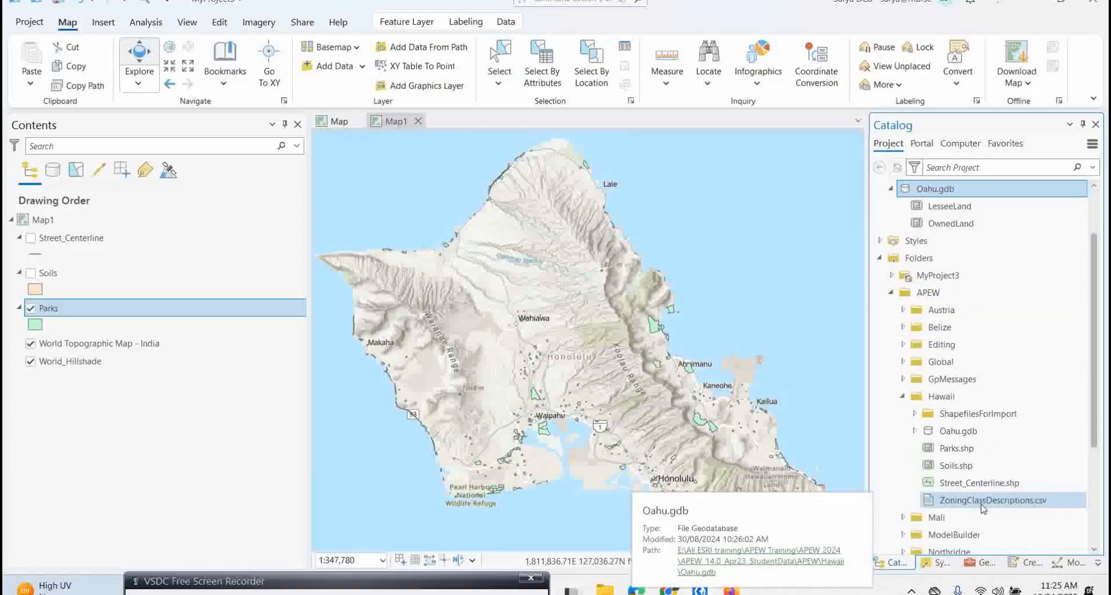
pyautogui.click(914, 431)
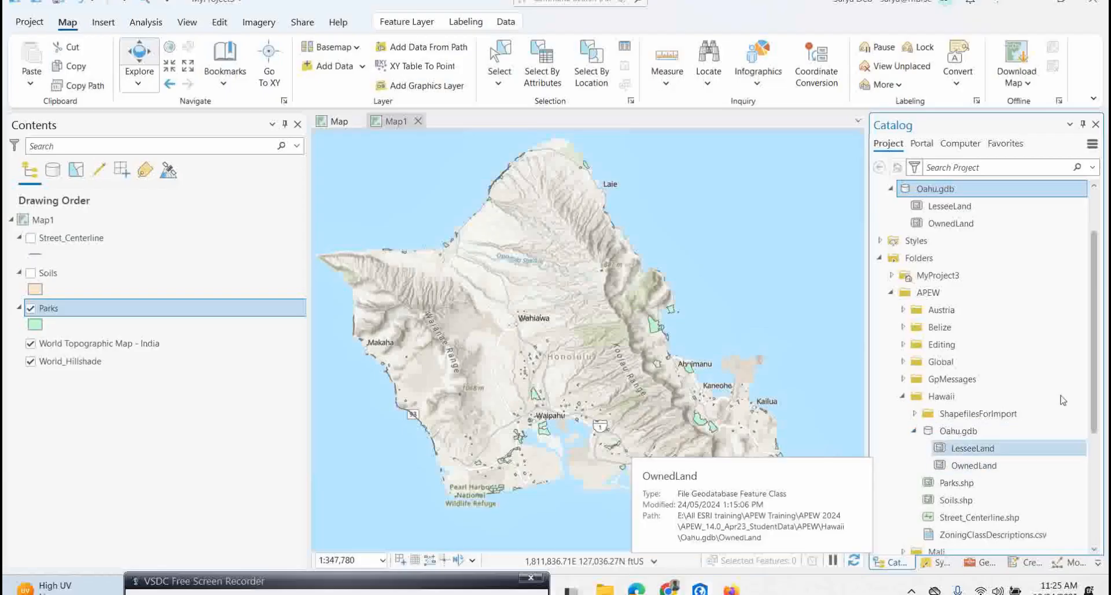
# Add the LesseeLand and OwnedLand feature classes from Oahu.gdb under Databases to Map1
pyautogui.scroll(1, 958, 233)
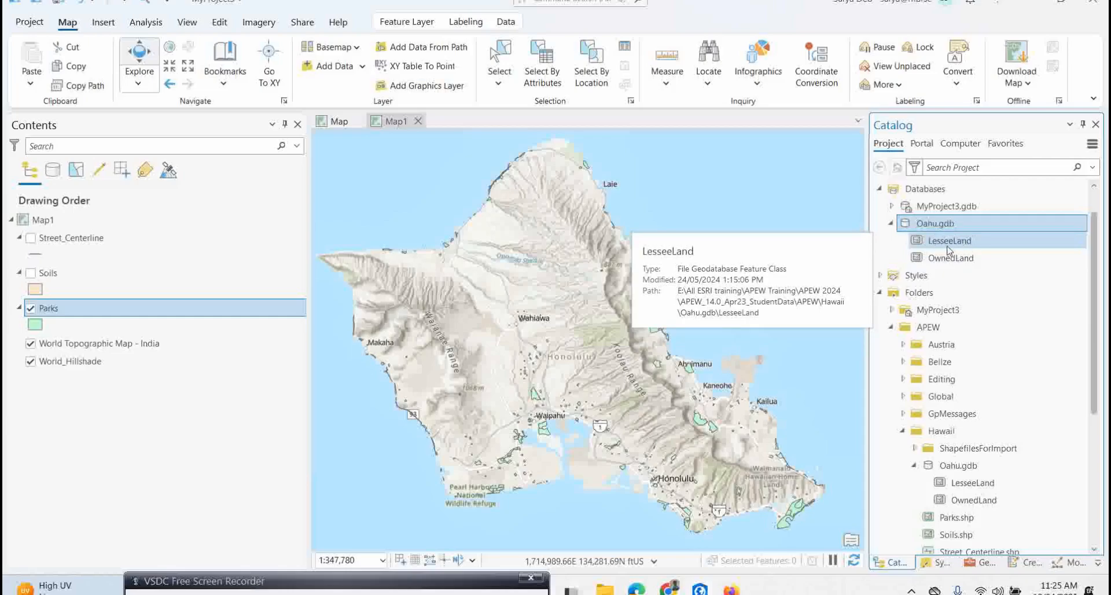
pyautogui.click(949, 240)
pyautogui.keyDown('shift'); pyautogui.click(952, 258); pyautogui.keyUp('shift')
pyautogui.moveTo(954, 243); pyautogui.dragTo(879, 248)
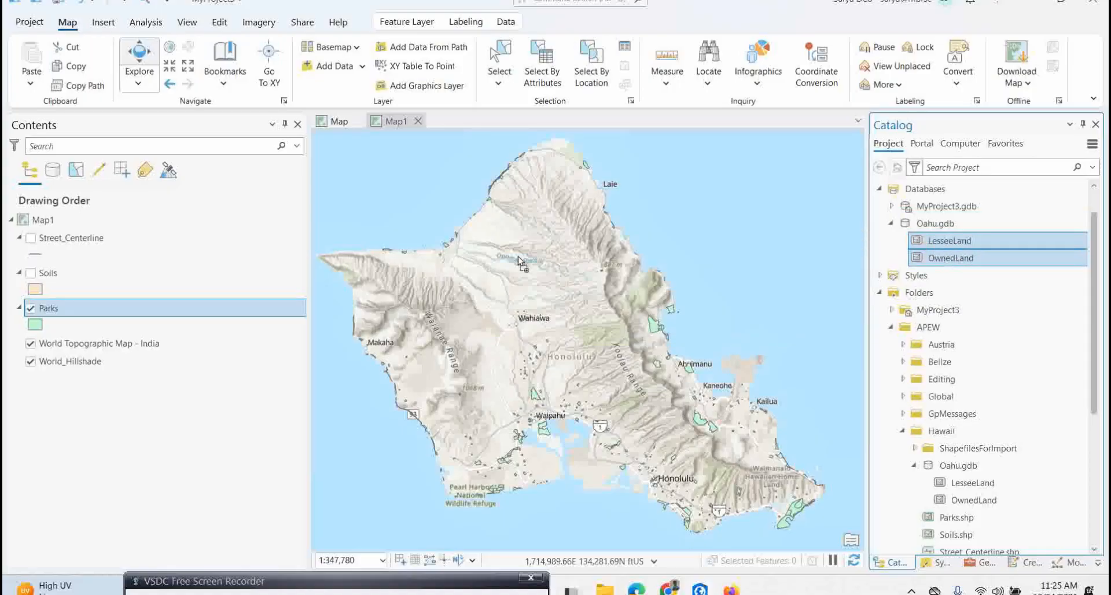
pyautogui.moveTo(519, 262); pyautogui.dragTo(520, 263)
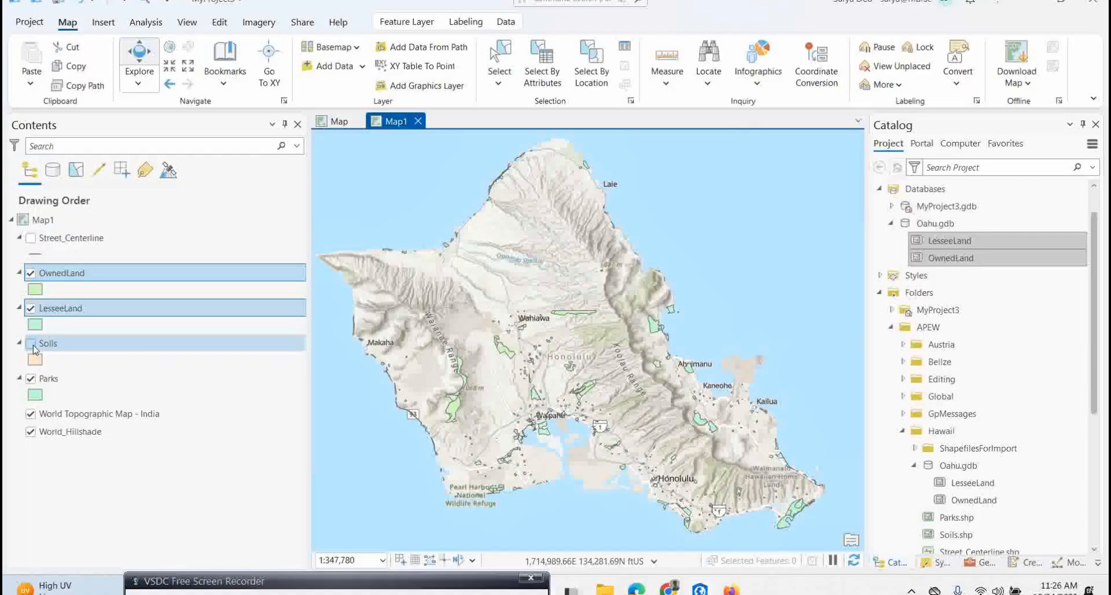
# List Map1's layers by data source and read the full source paths of the shapefiles and geodatabase feature classes
pyautogui.click(55, 175)
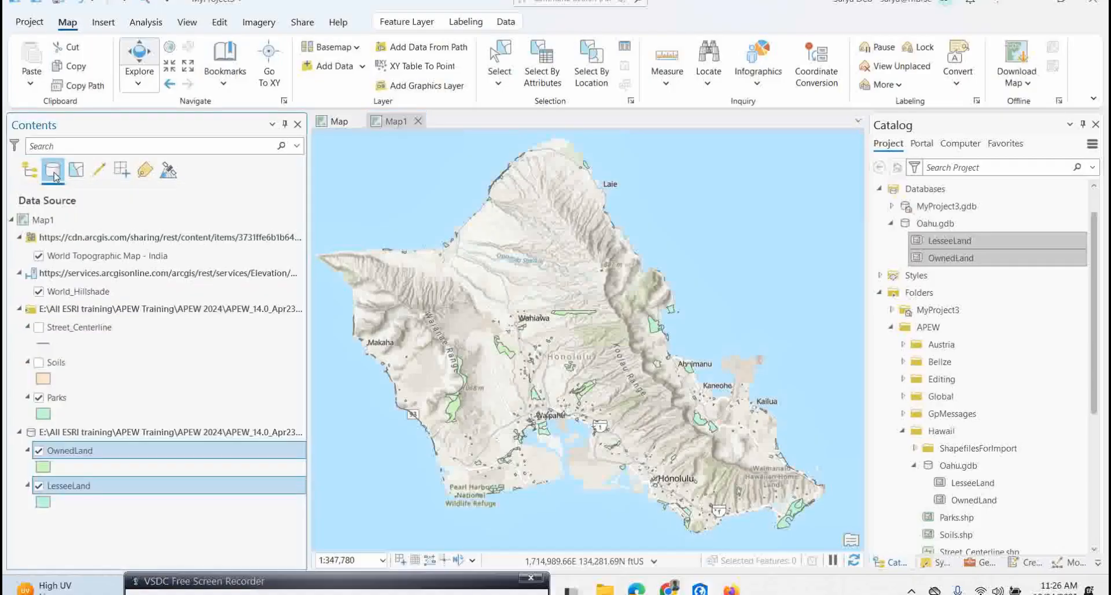
pyautogui.moveTo(307, 238); pyautogui.dragTo(467, 236)
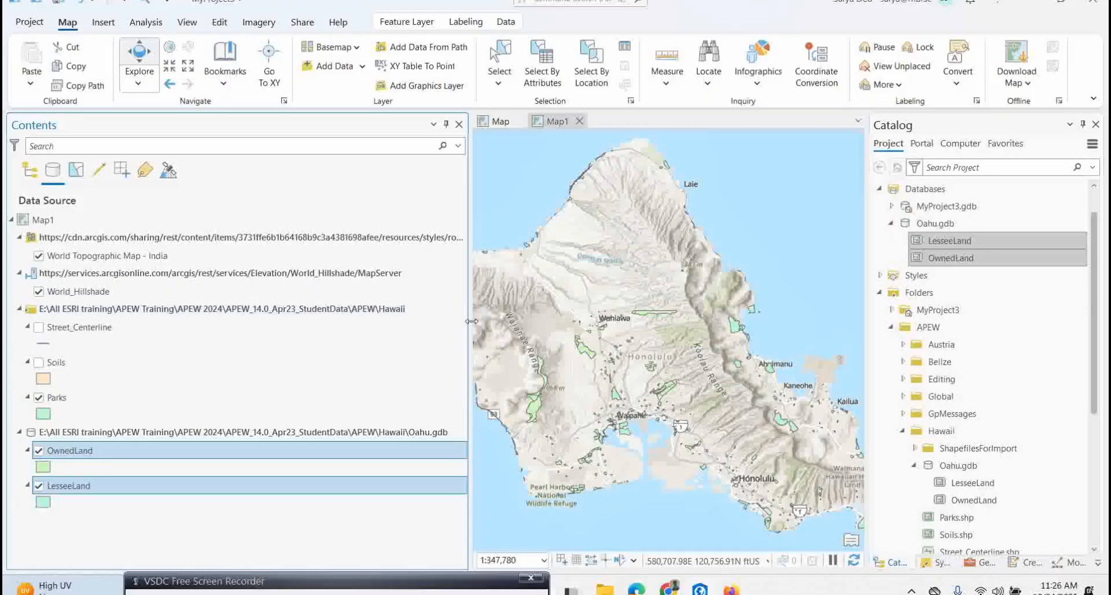
pyautogui.moveTo(470, 325); pyautogui.dragTo(272, 308)
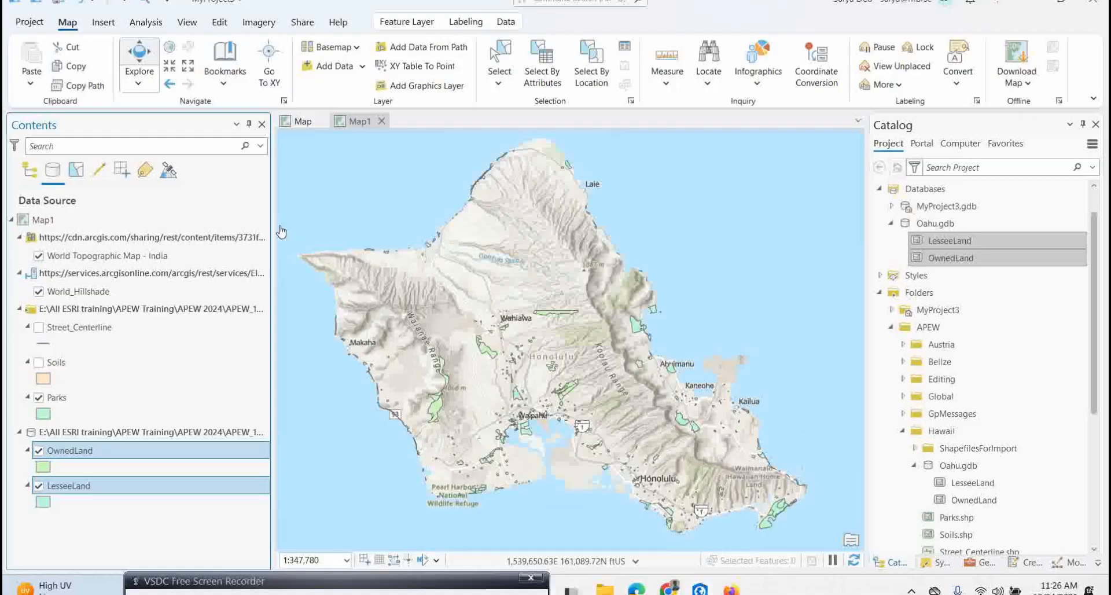
pyautogui.moveTo(272, 229); pyautogui.dragTo(443, 229)
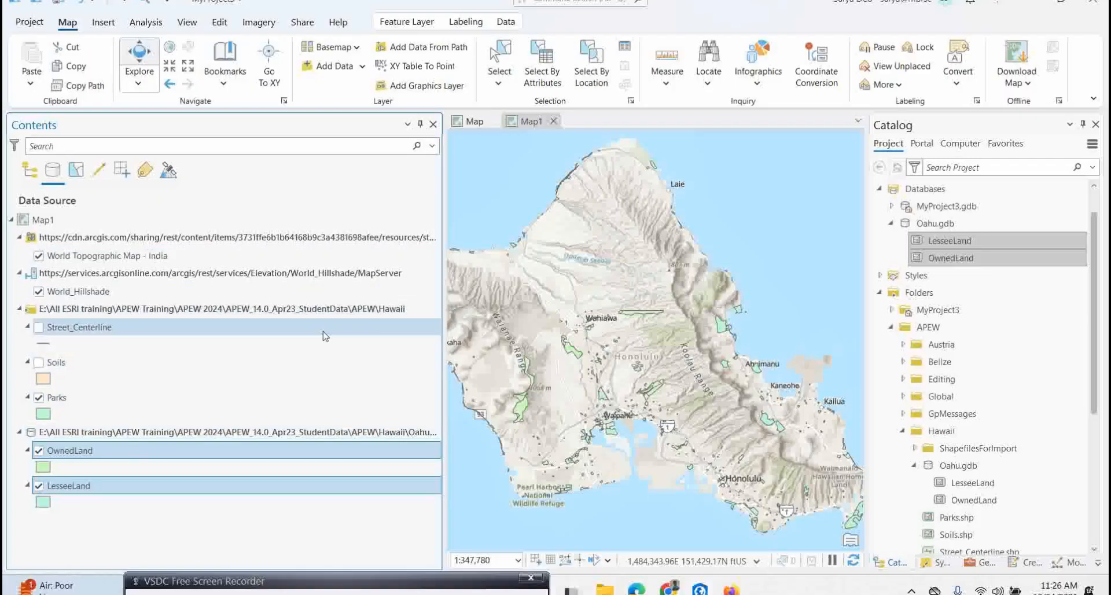
pyautogui.moveTo(445, 265); pyautogui.dragTo(283, 247)
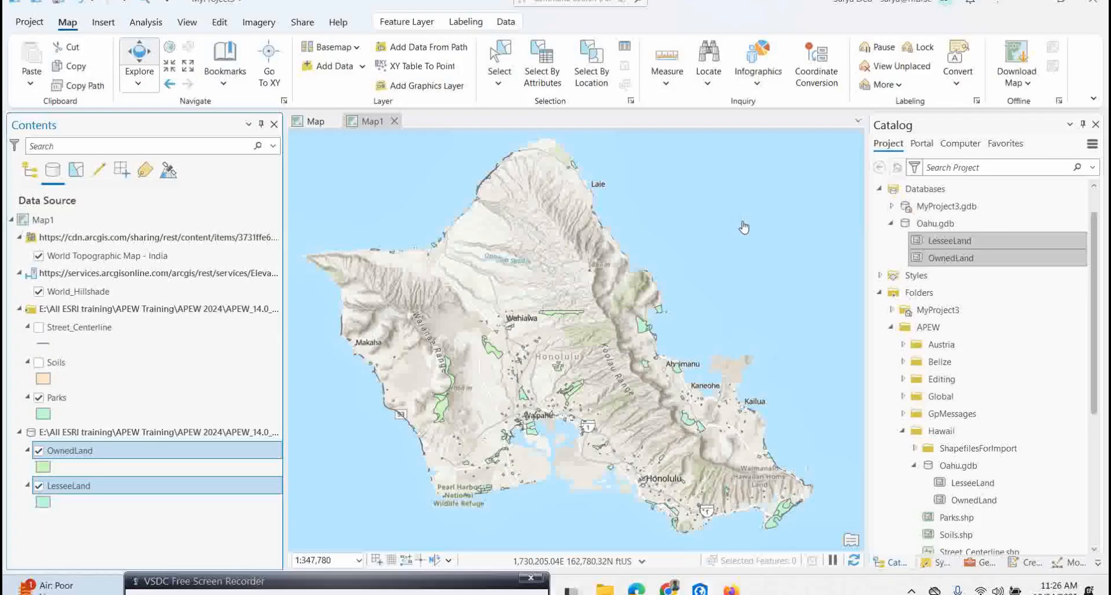
# Insert a new map into the project
pyautogui.click(103, 23)
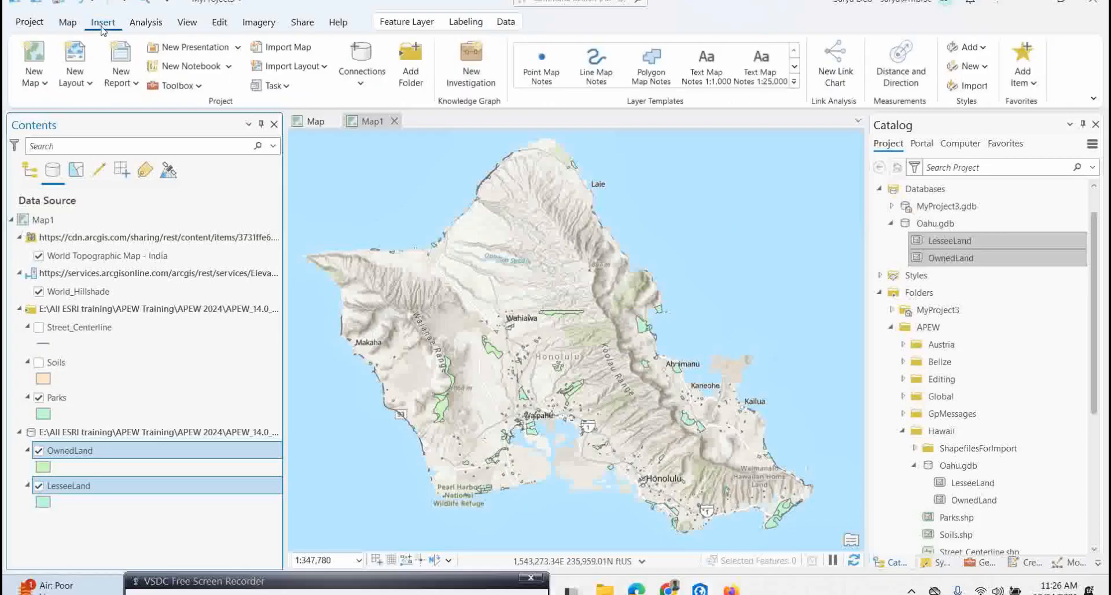
pyautogui.click(34, 81)
pyautogui.click(64, 109)
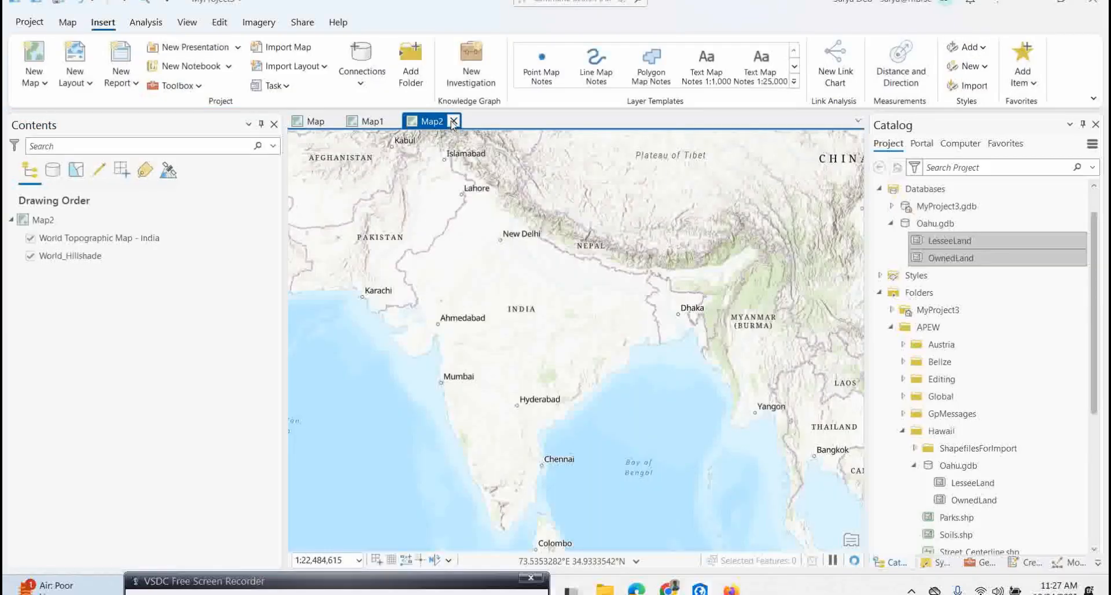
# Search the portal's Living Atlas for "kilauea"
pyautogui.click(441, 124)
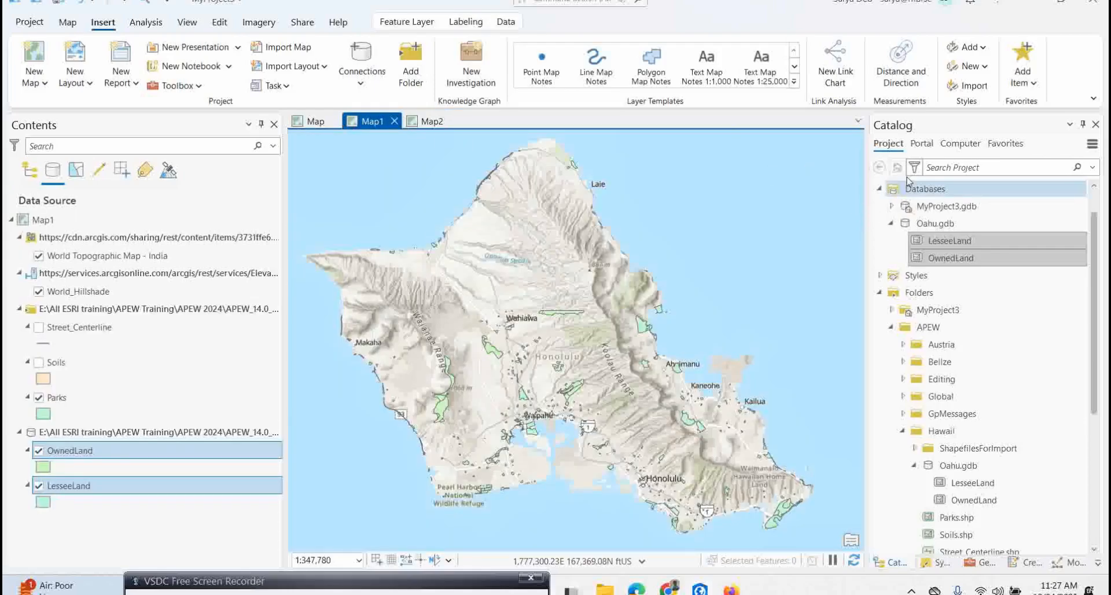
pyautogui.click(926, 148)
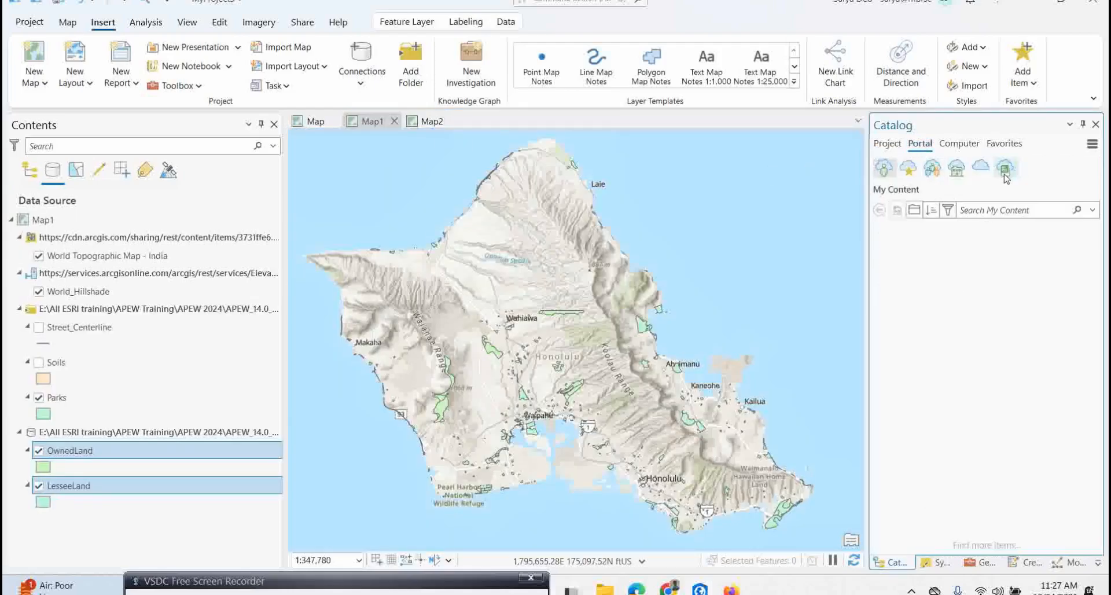
pyautogui.click(1005, 174)
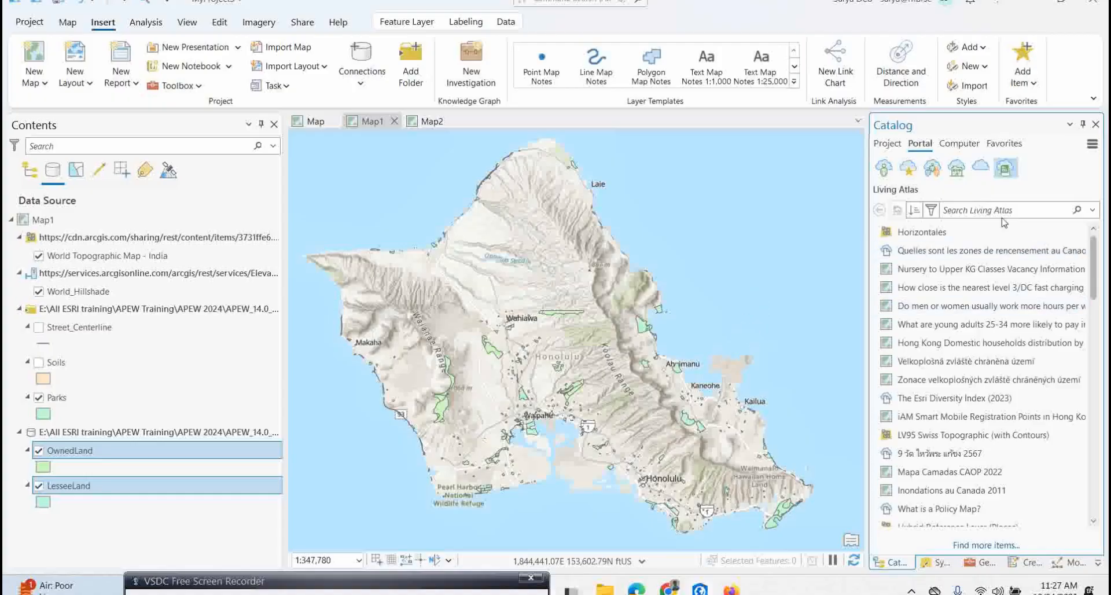
pyautogui.click(995, 211)
pyautogui.write('kilauea')
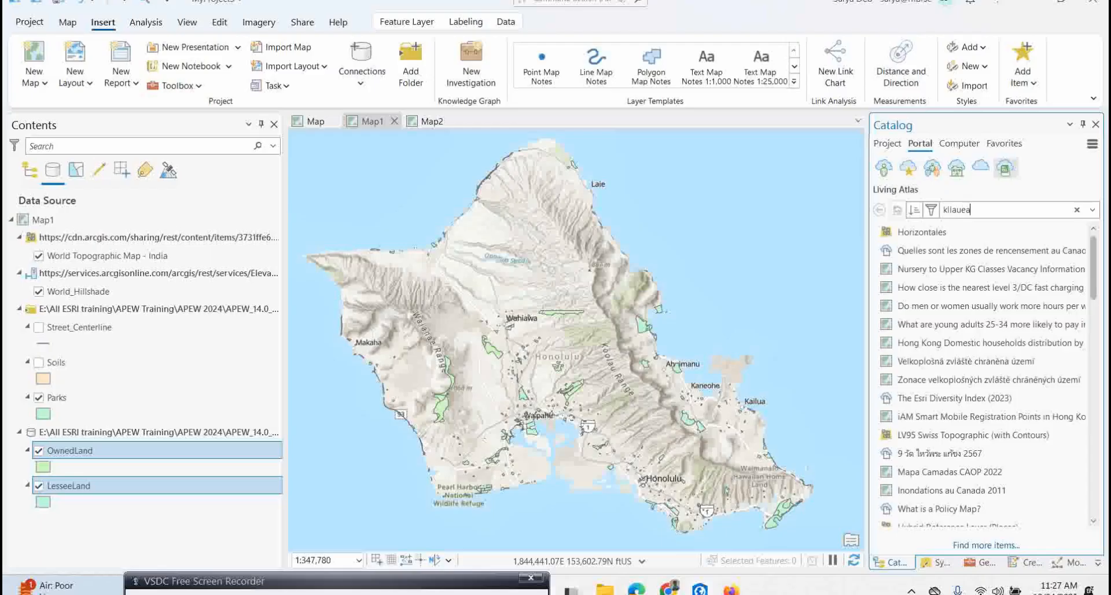
pyautogui.press('Return')
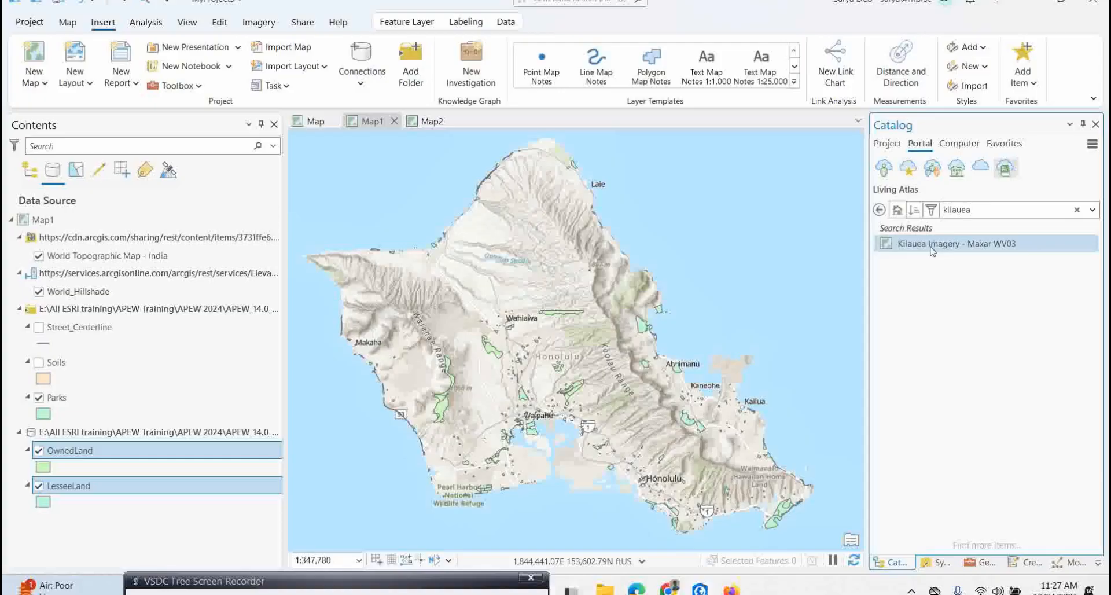
# Add the Kilauea Imagery - Maxar WV03 web map to the project and open it
pyautogui.rightClick(930, 247)
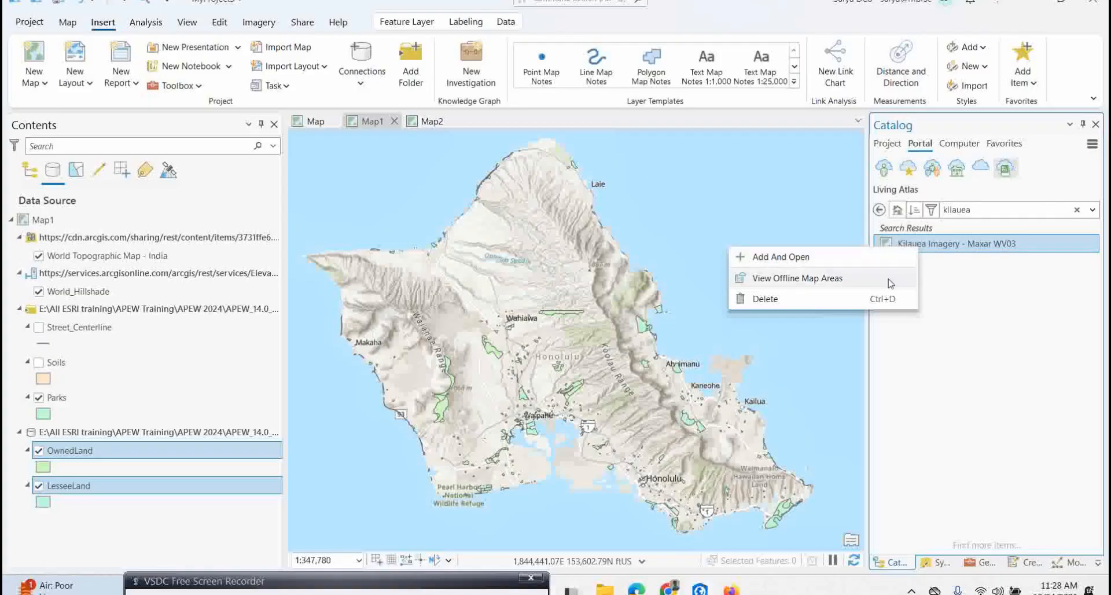
pyautogui.click(775, 258)
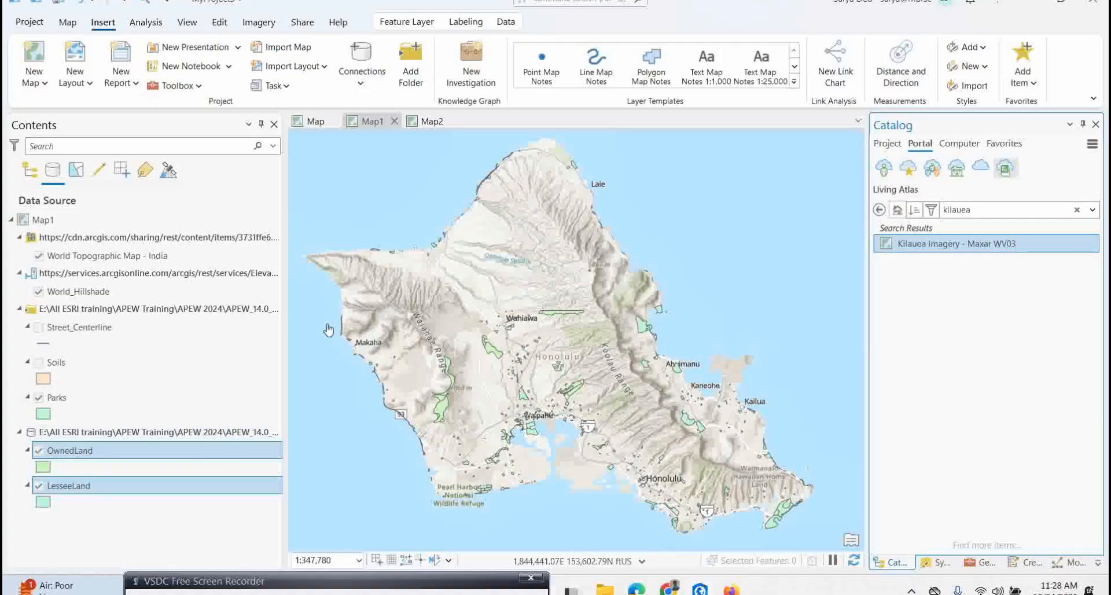
pyautogui.rightClick(924, 248)
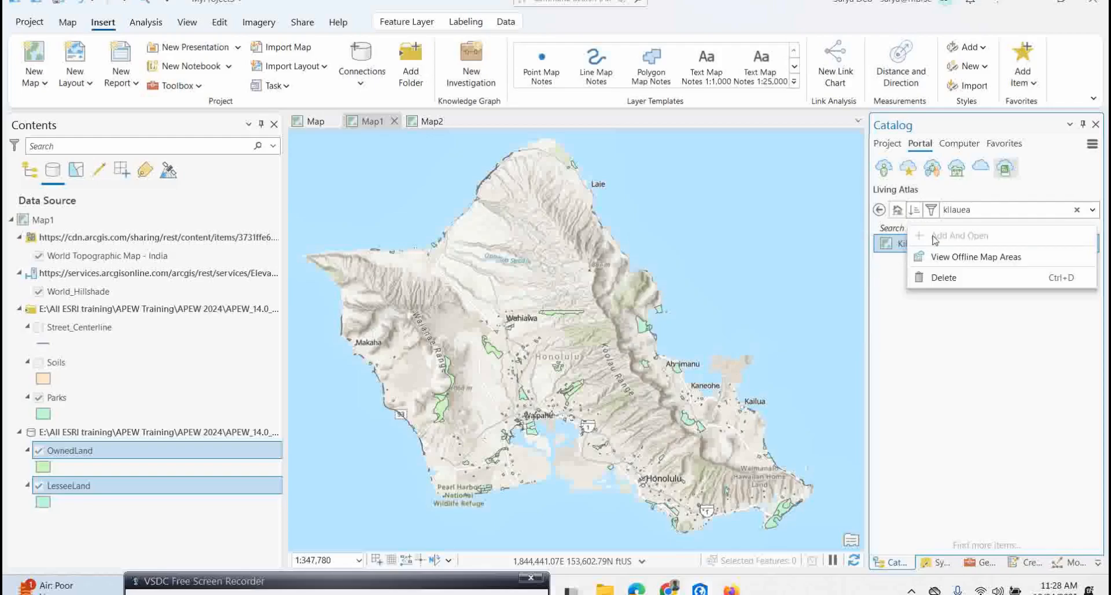
pyautogui.click(876, 350)
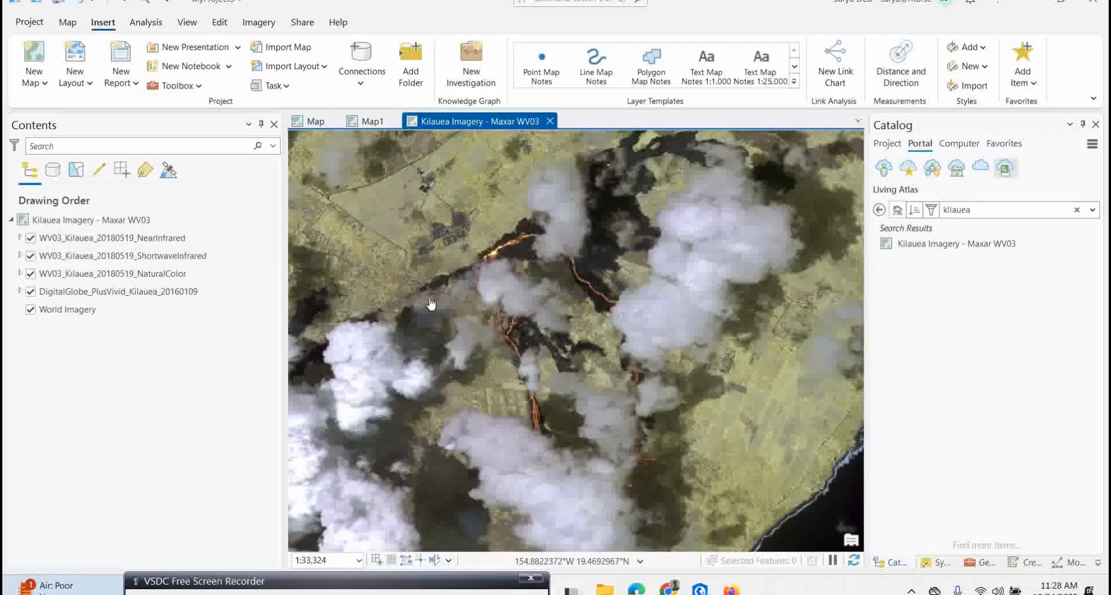
# Hide the NearInfrared, ShortwaveInfrared and NaturalColor layers of the Kilauea map one by one to compare the images beneath
pyautogui.click(56, 292)
pyautogui.click(52, 239)
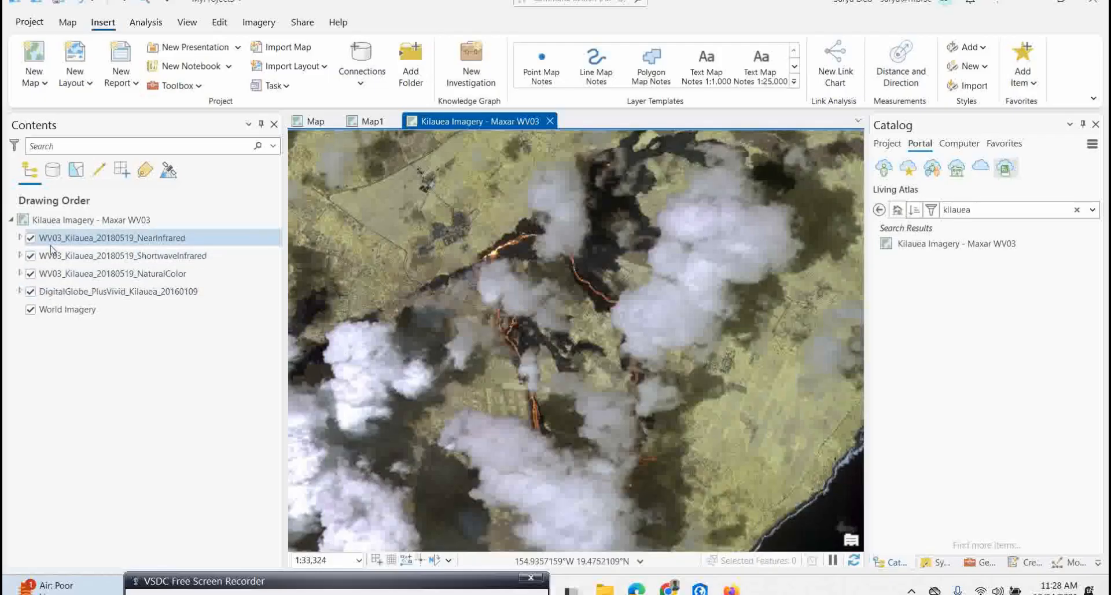
pyautogui.click(31, 238)
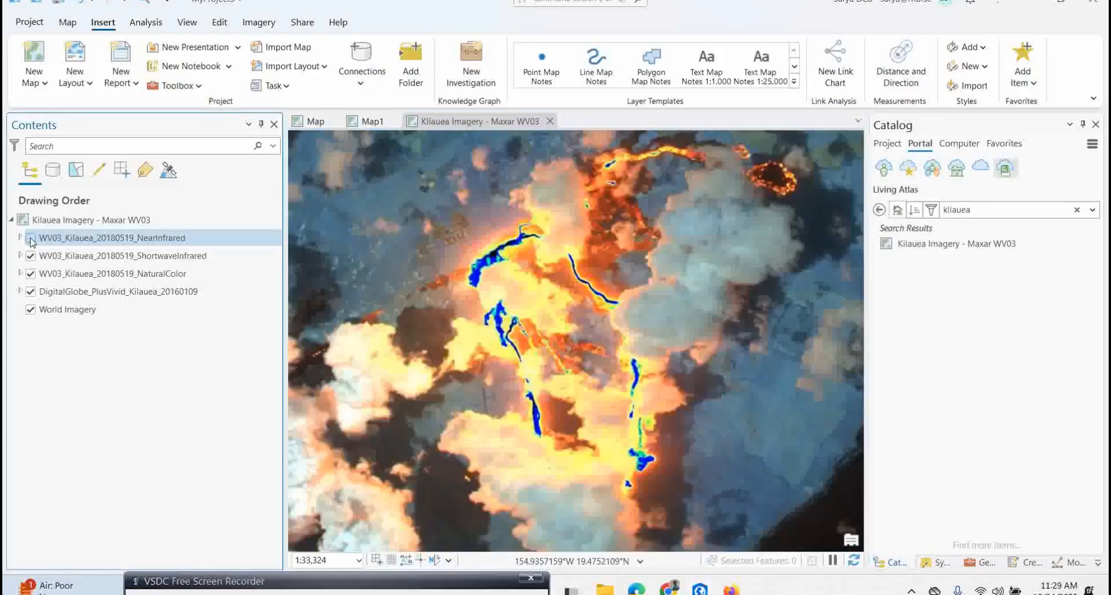
pyautogui.click(33, 255)
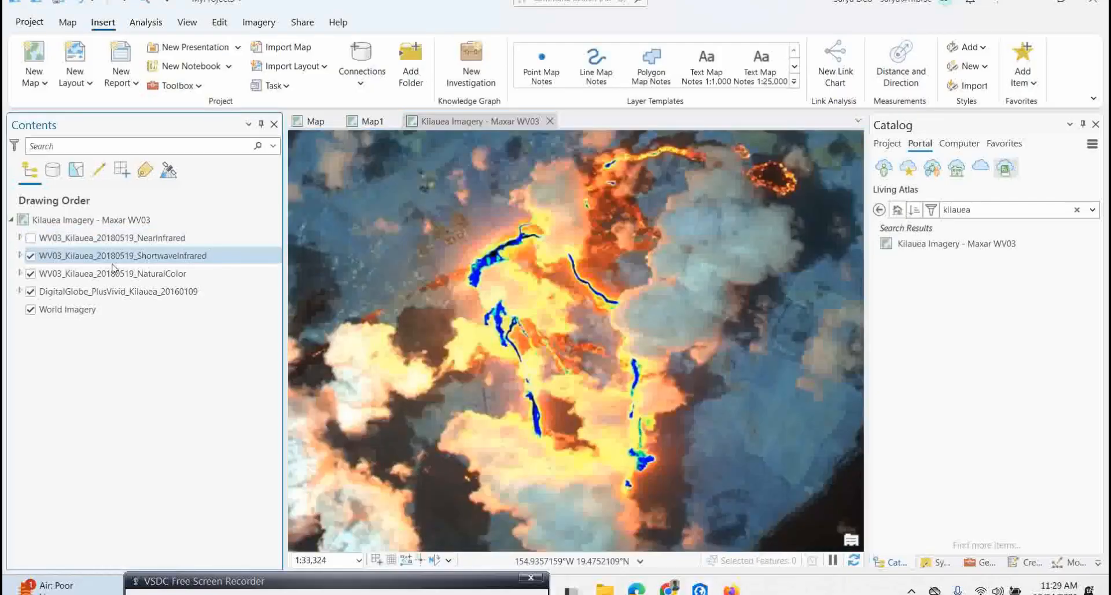
pyautogui.click(31, 256)
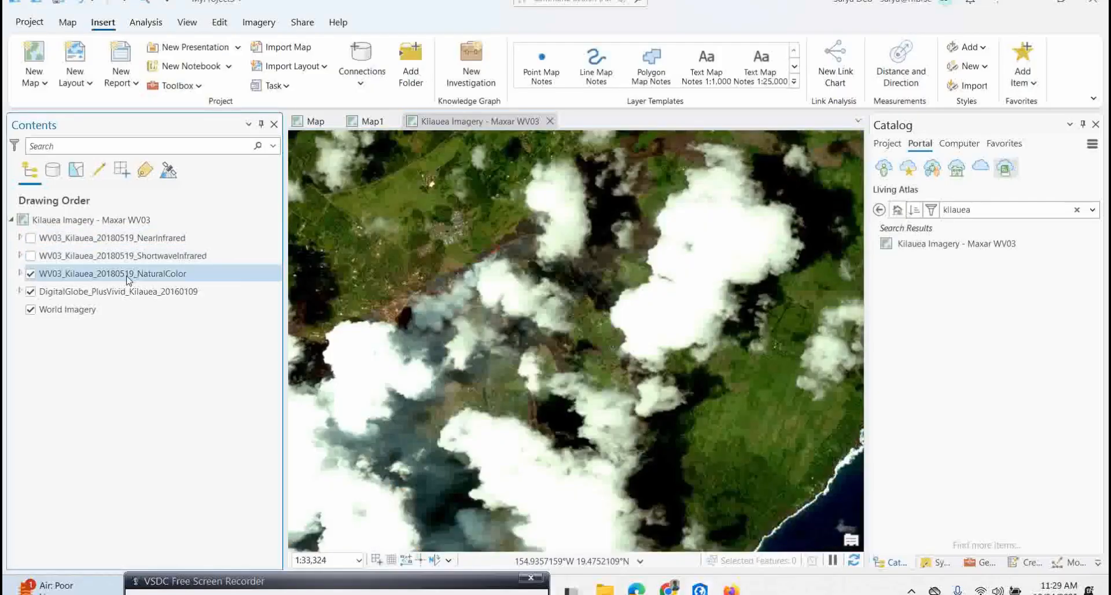
pyautogui.click(31, 274)
pyautogui.click(106, 296)
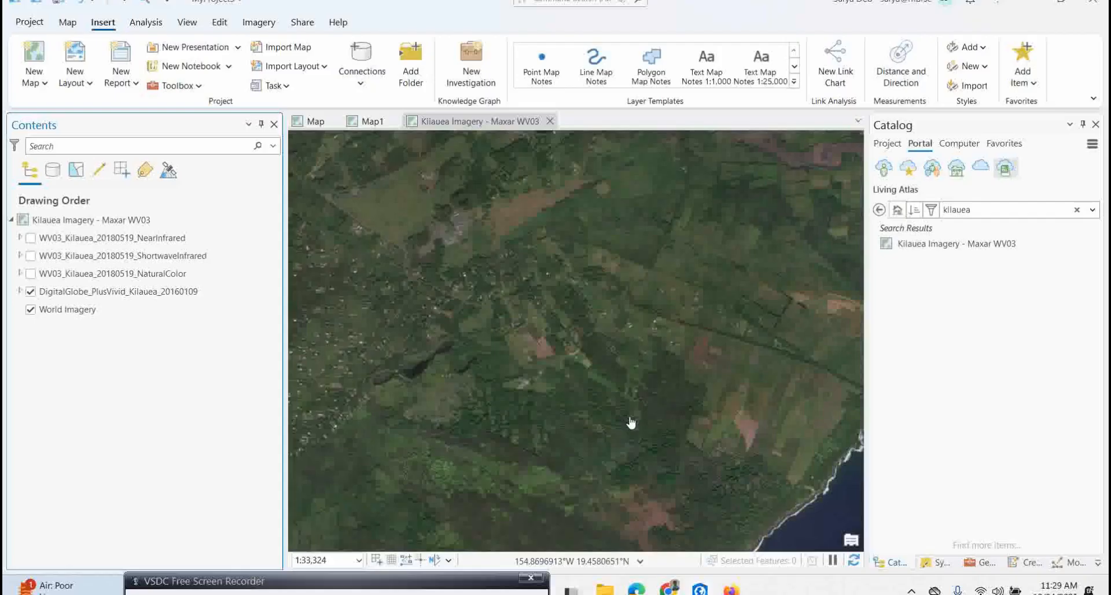
# Show the NaturalColor, ShortwaveInfrared and NearInfrared layers again one by one to compare the lava imagery
pyautogui.click(31, 274)
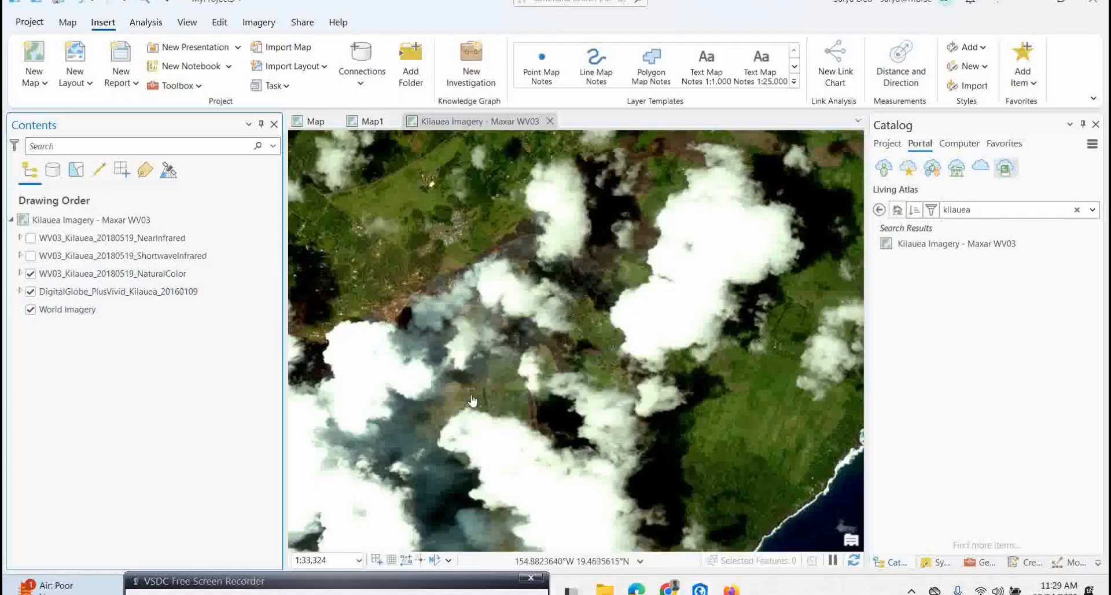
pyautogui.click(30, 255)
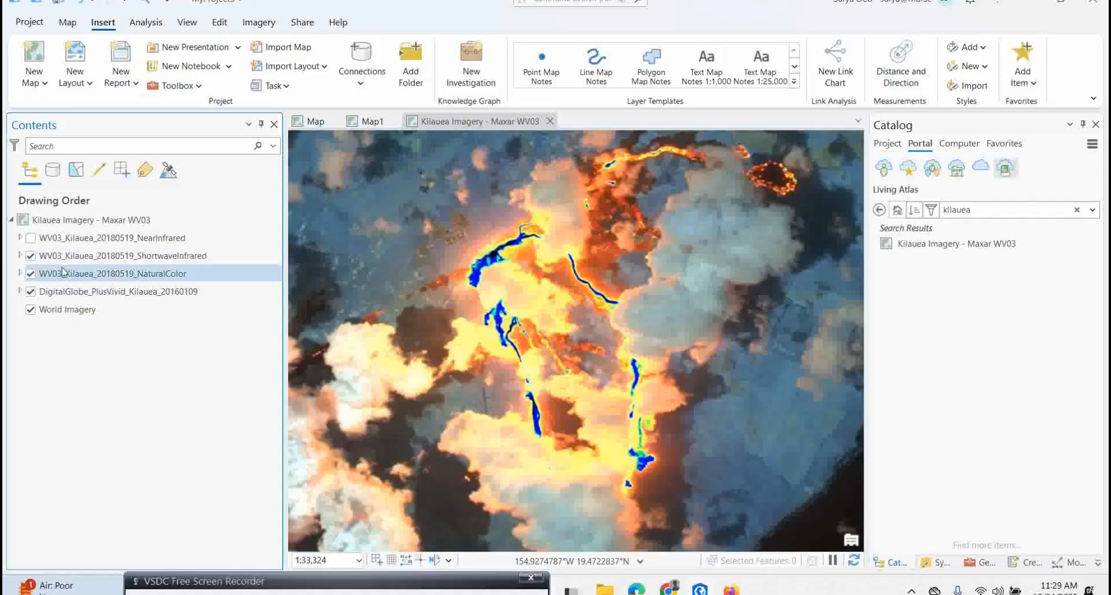
pyautogui.click(31, 238)
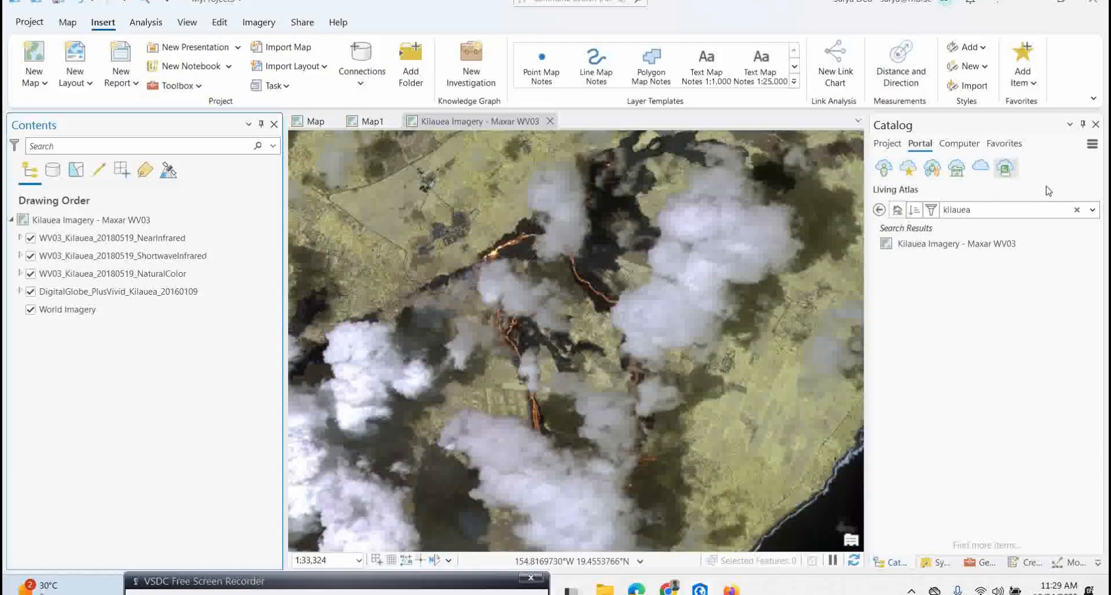
# Clear the Living Atlas search and close the Kilauea imagery map view
pyautogui.click(1006, 172)
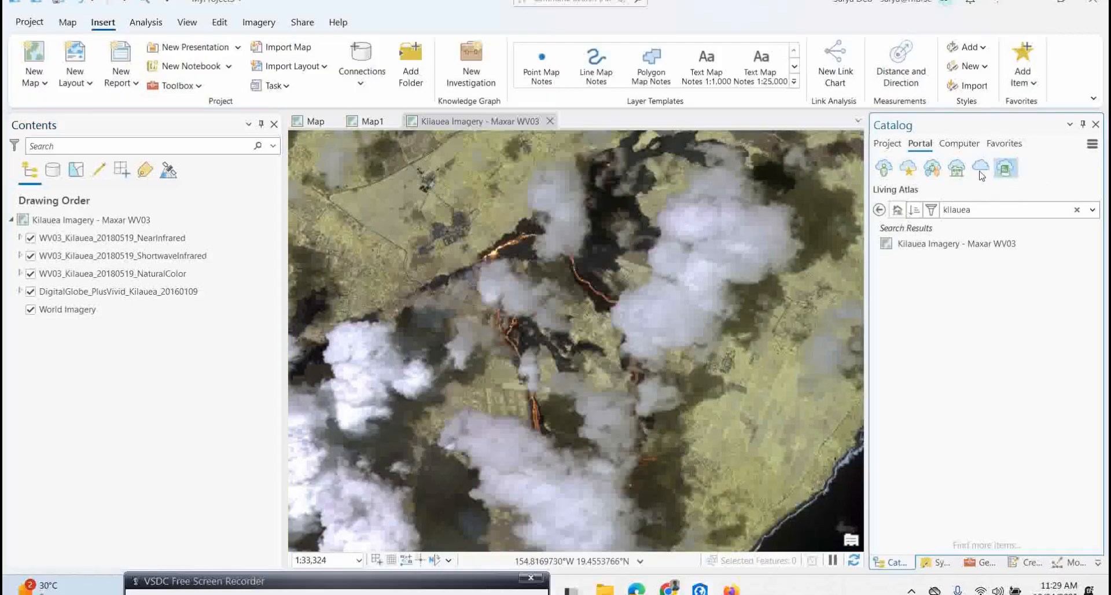
pyautogui.click(1077, 211)
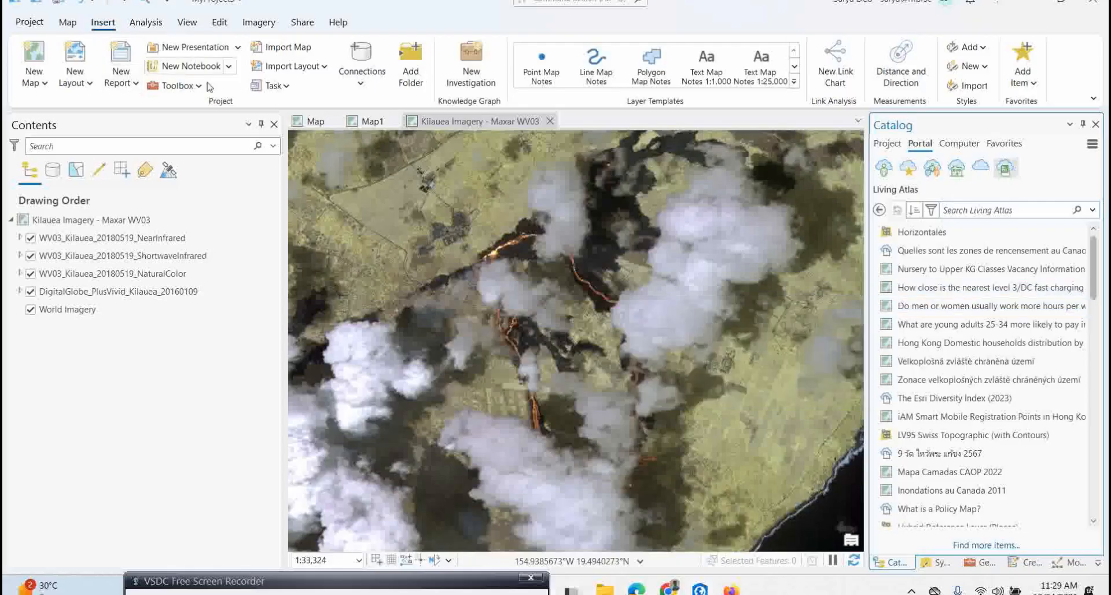
pyautogui.click(550, 122)
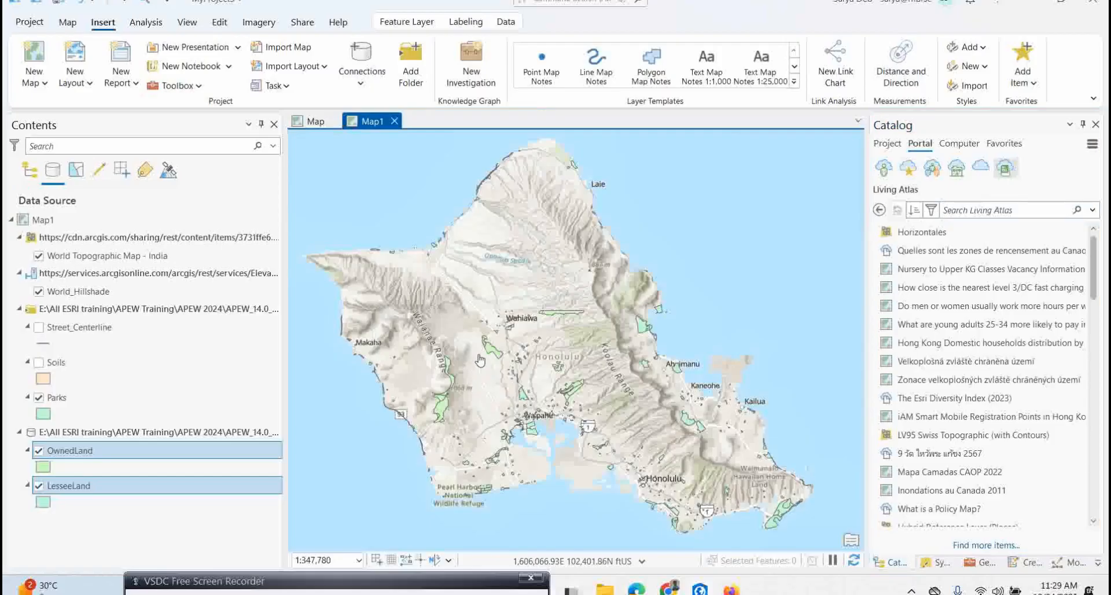
# Create a new file geodatabase in the Hawaii folder of the APEW project folder
pyautogui.click(888, 144)
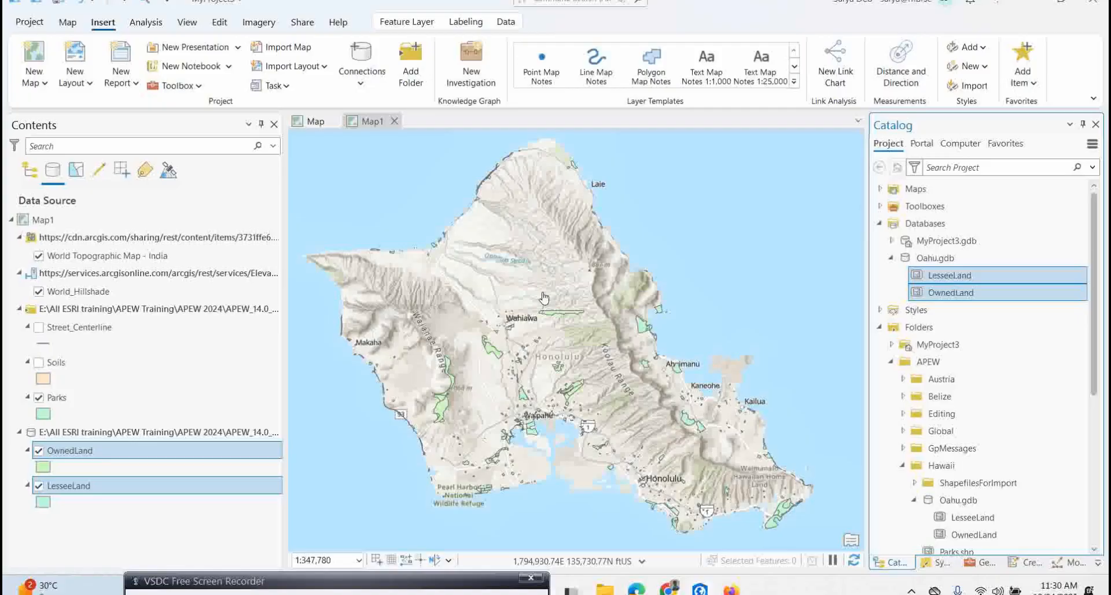
pyautogui.scroll(-1, 890, 426)
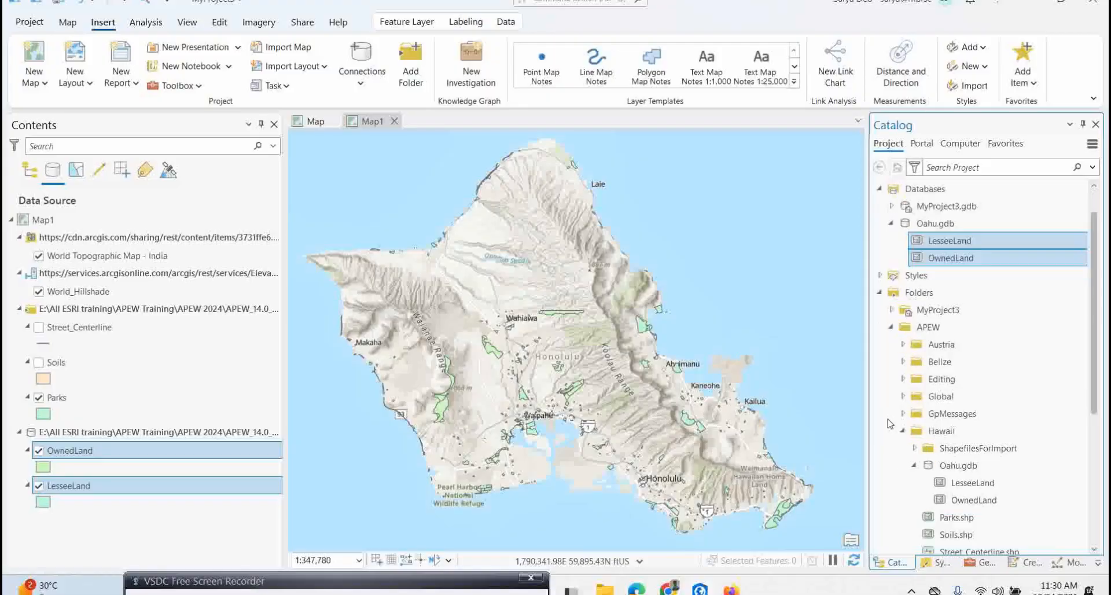
pyautogui.rightClick(949, 434)
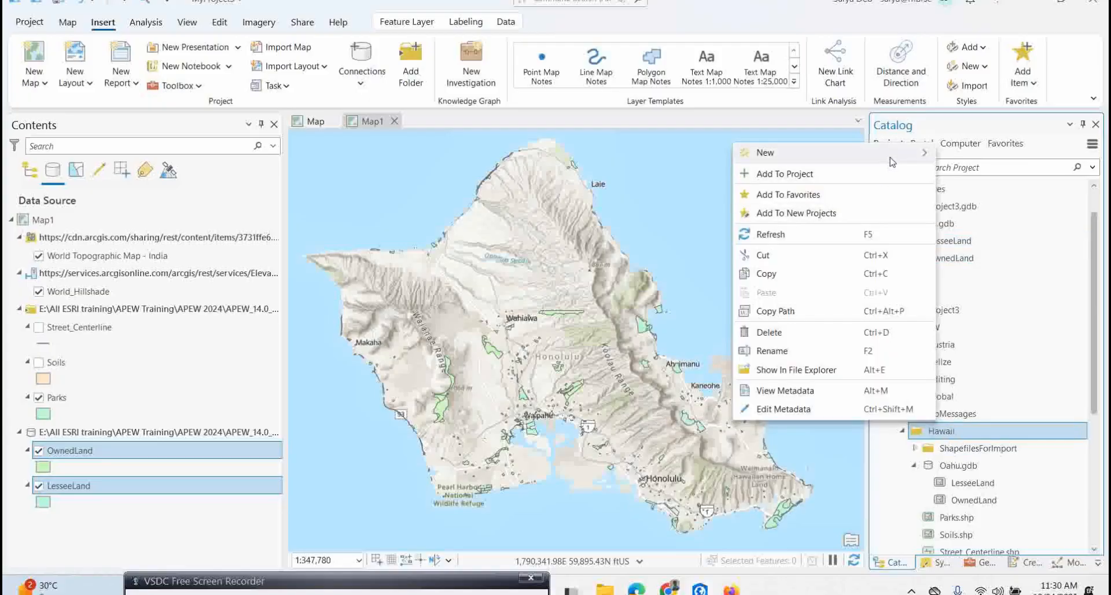
pyautogui.moveTo(911, 158)
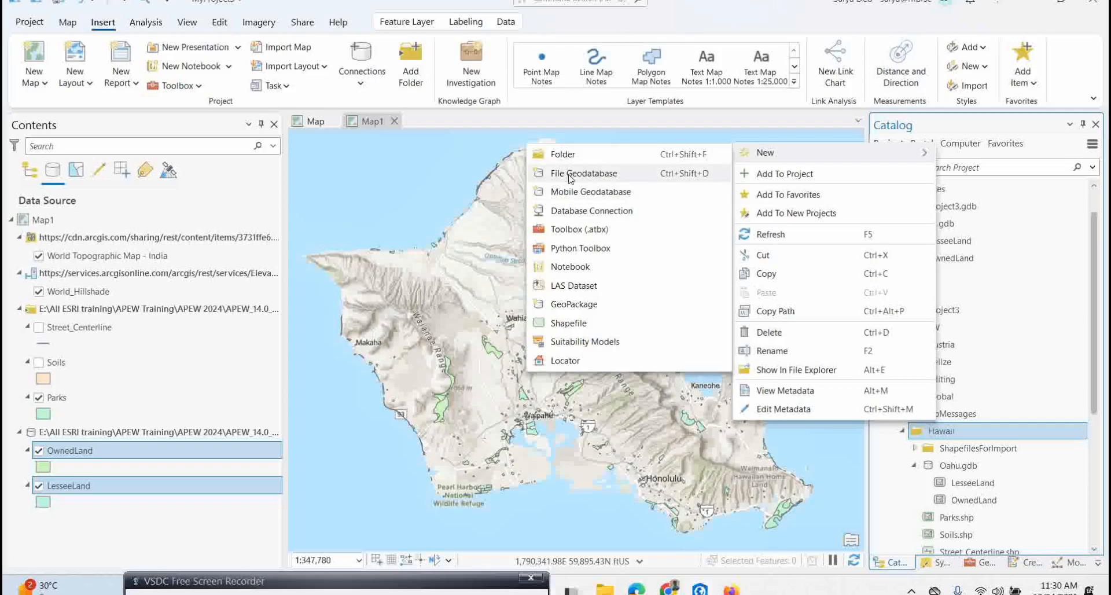
pyautogui.click(1080, 431)
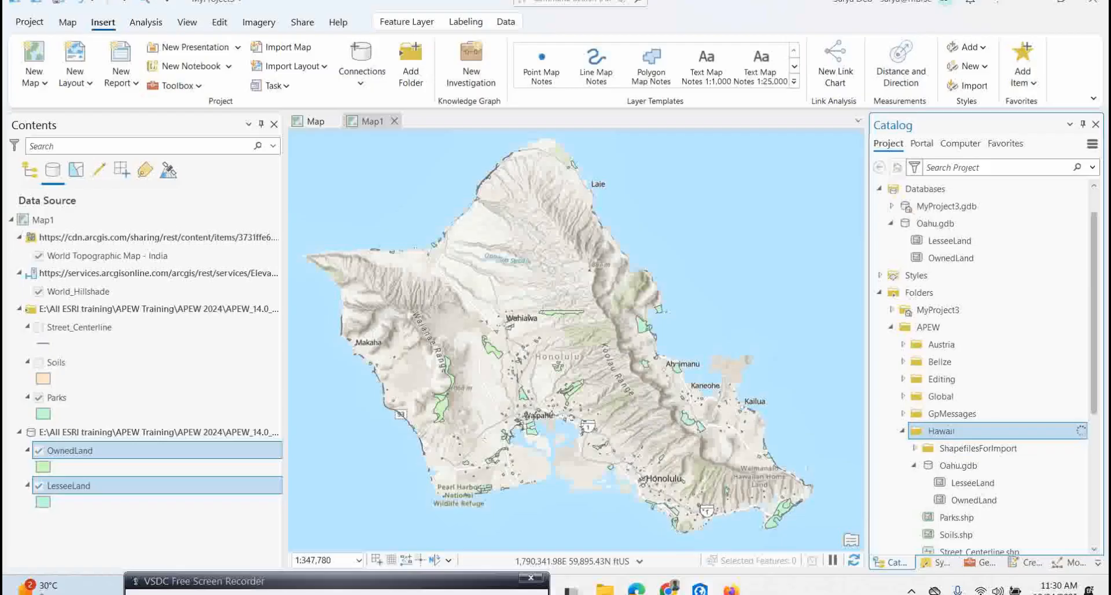
# Rename the new file geodatabase in the Hawaii folder as HawaiiData
pyautogui.rightClick(972, 485)
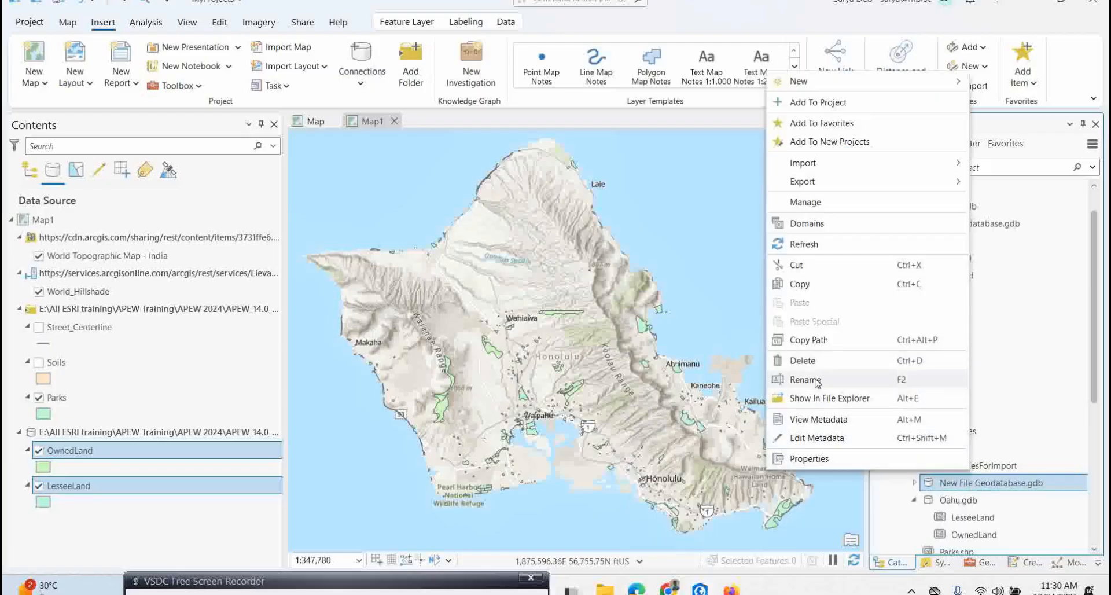
pyautogui.click(805, 379)
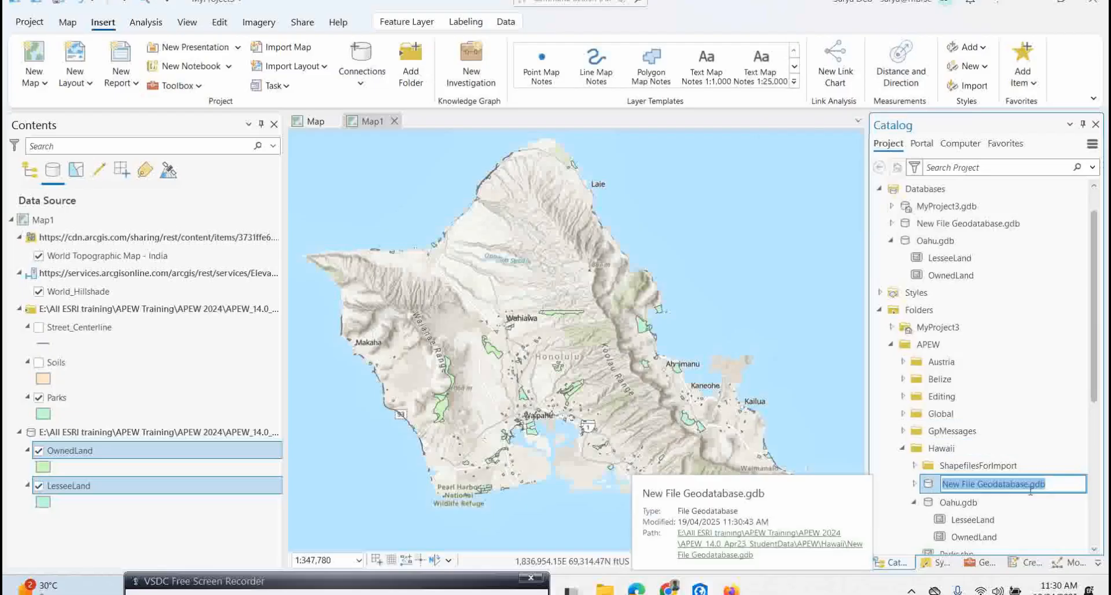
pyautogui.write('Hawa')
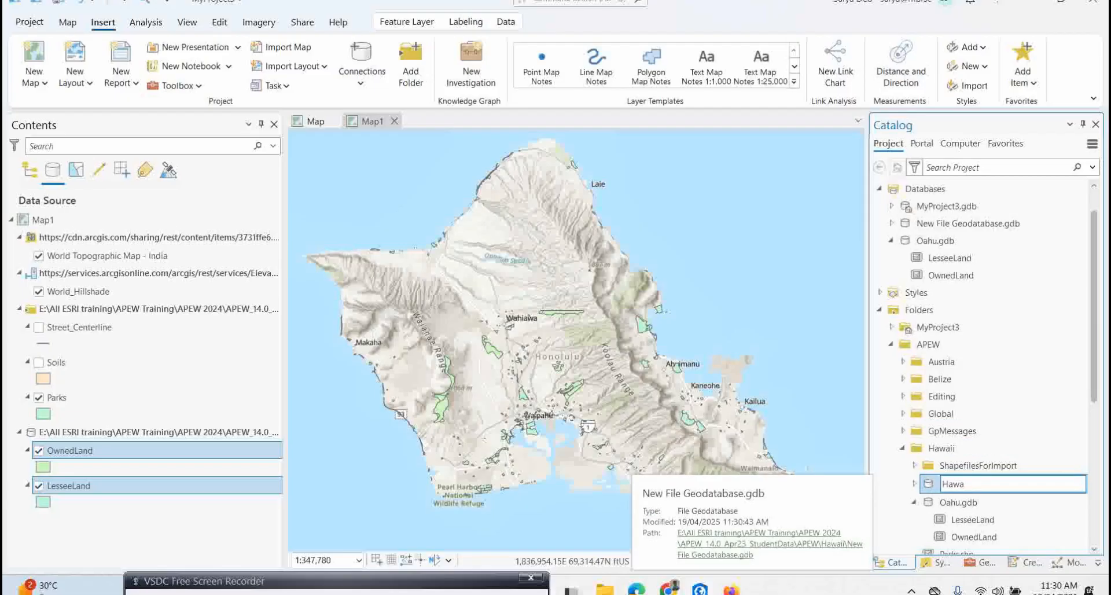
pyautogui.write('iiData')
pyautogui.press('Return')
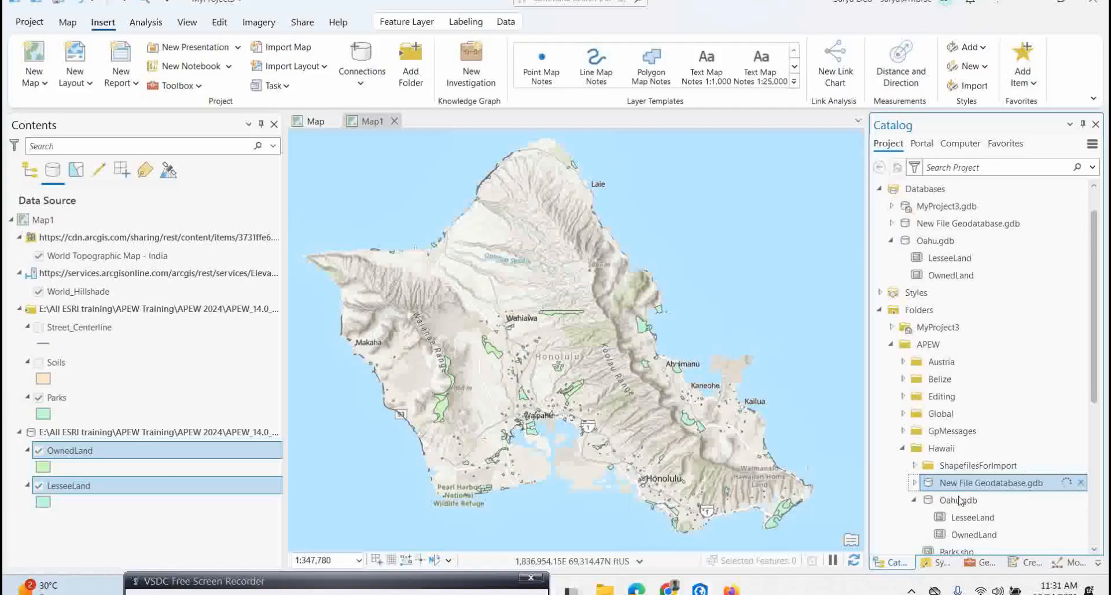
# Copy the LesseeLand and OwnedLand feature classes from Oahu.gdb and paste them into HawaiiData.gdb in the Hawaii folder
pyautogui.scroll(-2, 961, 419)
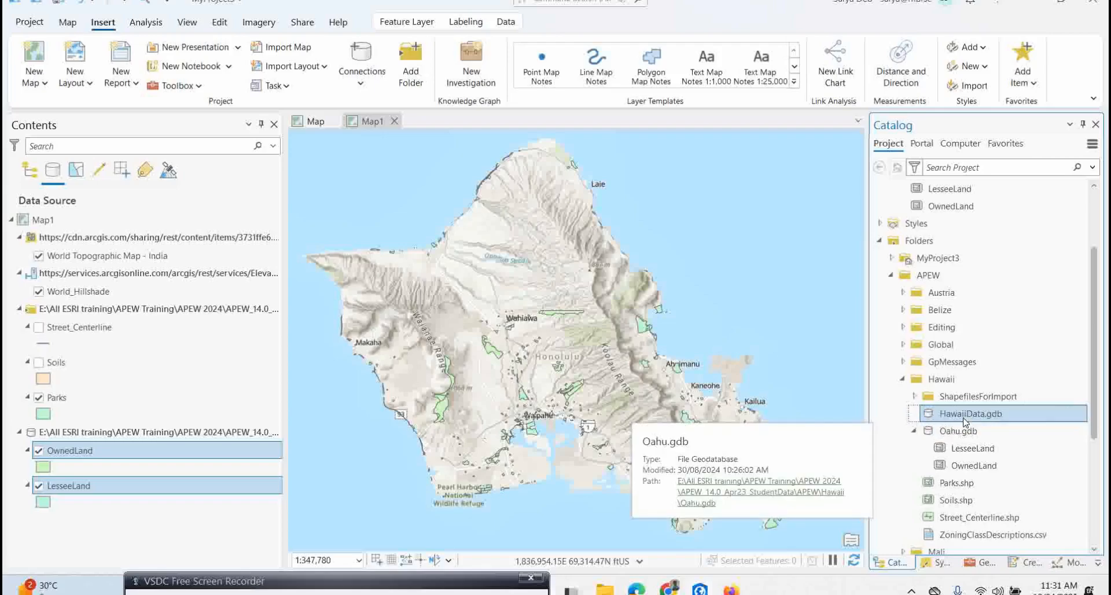
pyautogui.scroll(2, 970, 418)
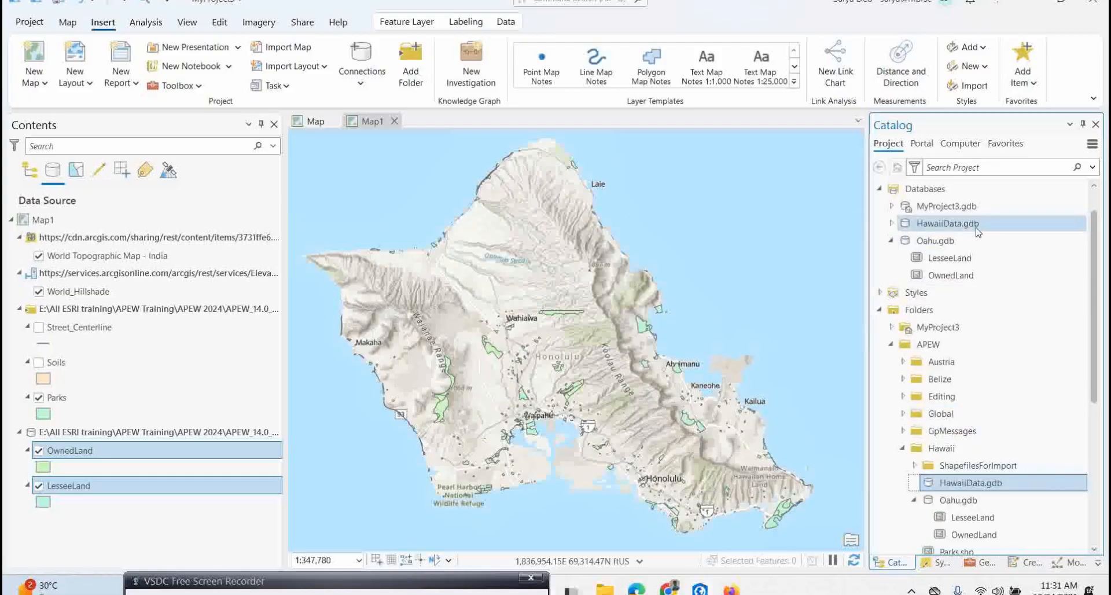
pyautogui.scroll(1, 972, 233)
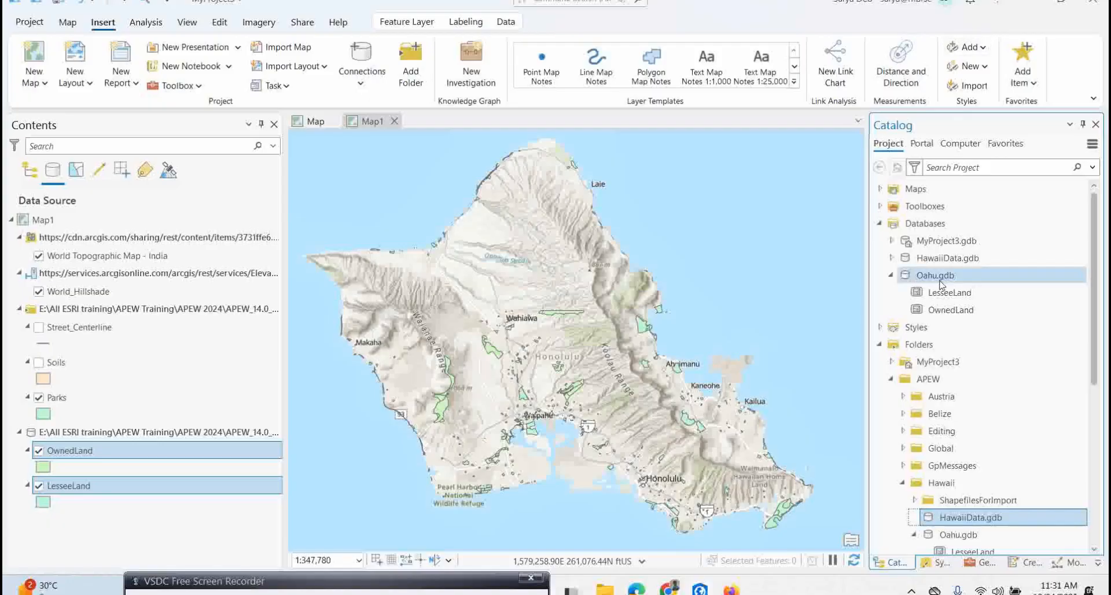
pyautogui.scroll(-2, 976, 431)
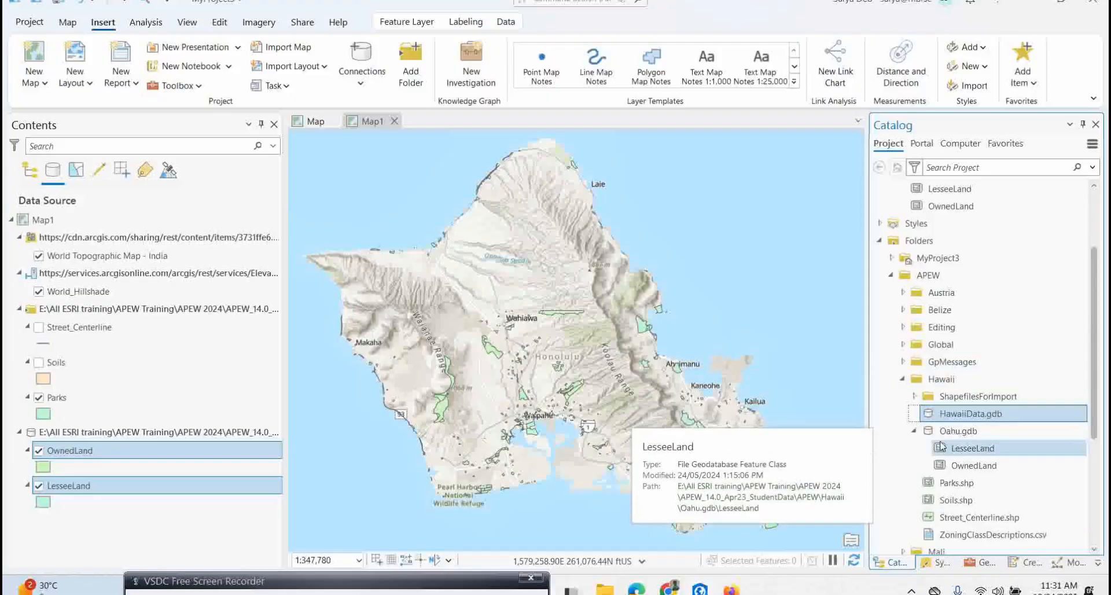
pyautogui.click(966, 452)
pyautogui.hotkey('shift', 'Down')
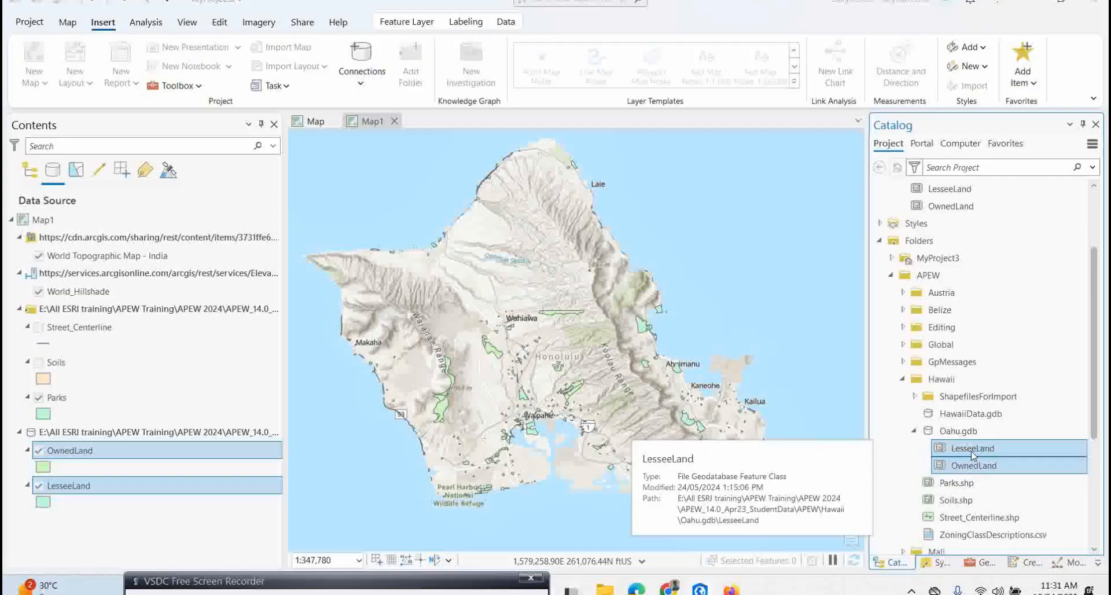
pyautogui.rightClick(973, 455)
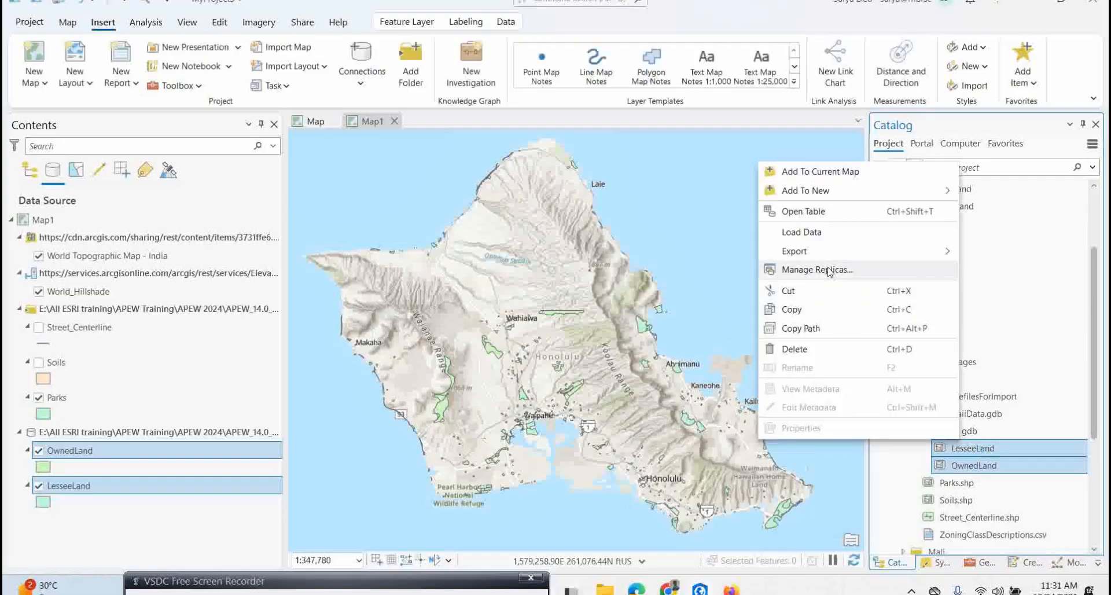
pyautogui.click(783, 313)
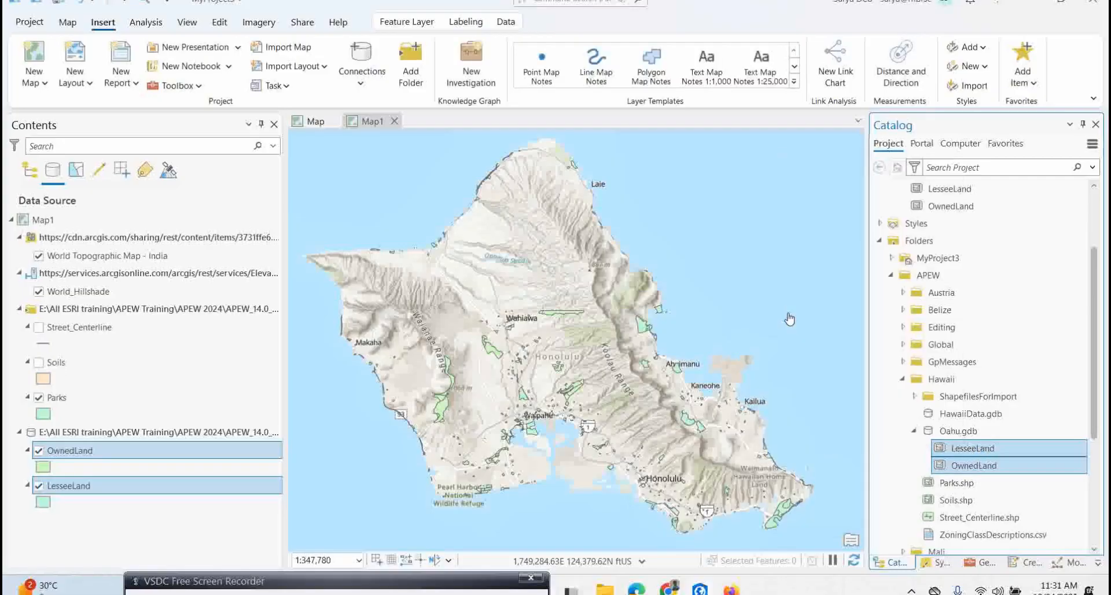
pyautogui.click(971, 412)
pyautogui.rightClick(971, 412)
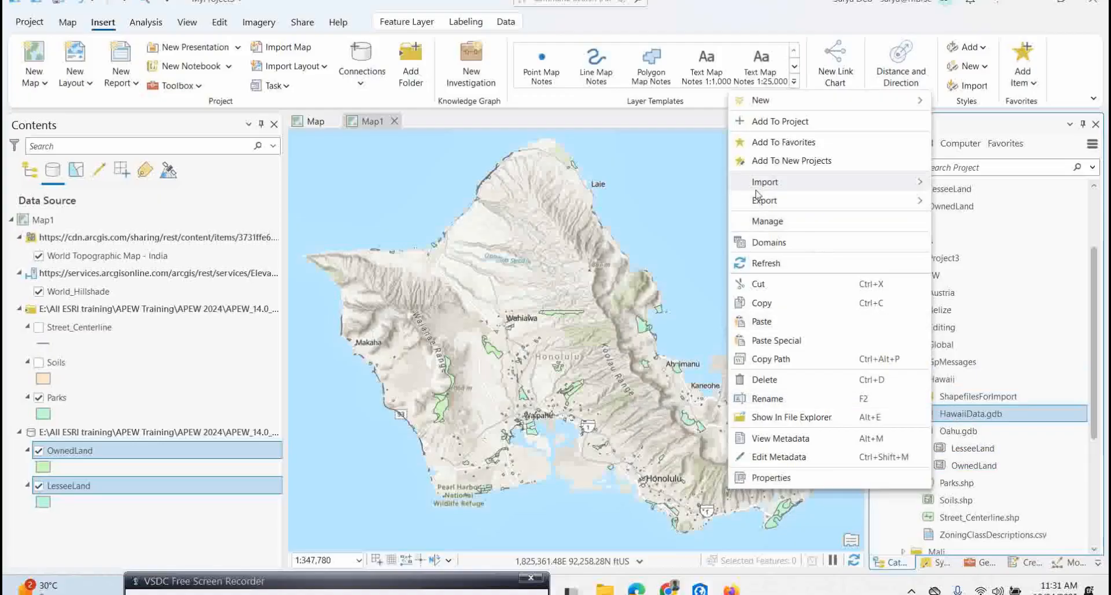
pyautogui.click(743, 324)
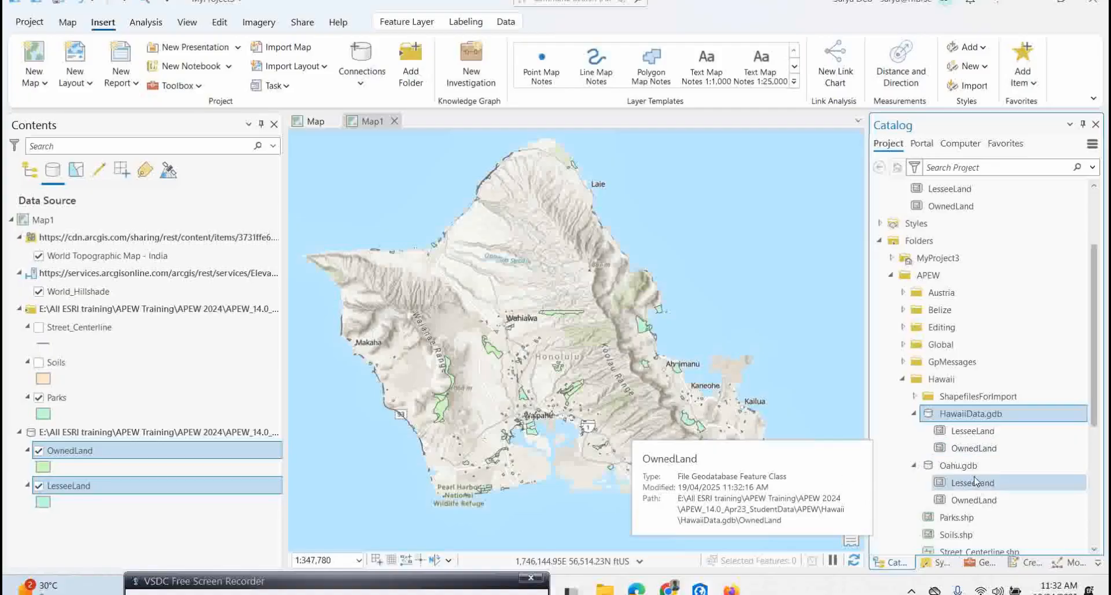
# Import the Street_Centerline layer into HawaiiData.gdb by running the Feature Class To Geodatabase tool
pyautogui.rightClick(982, 418)
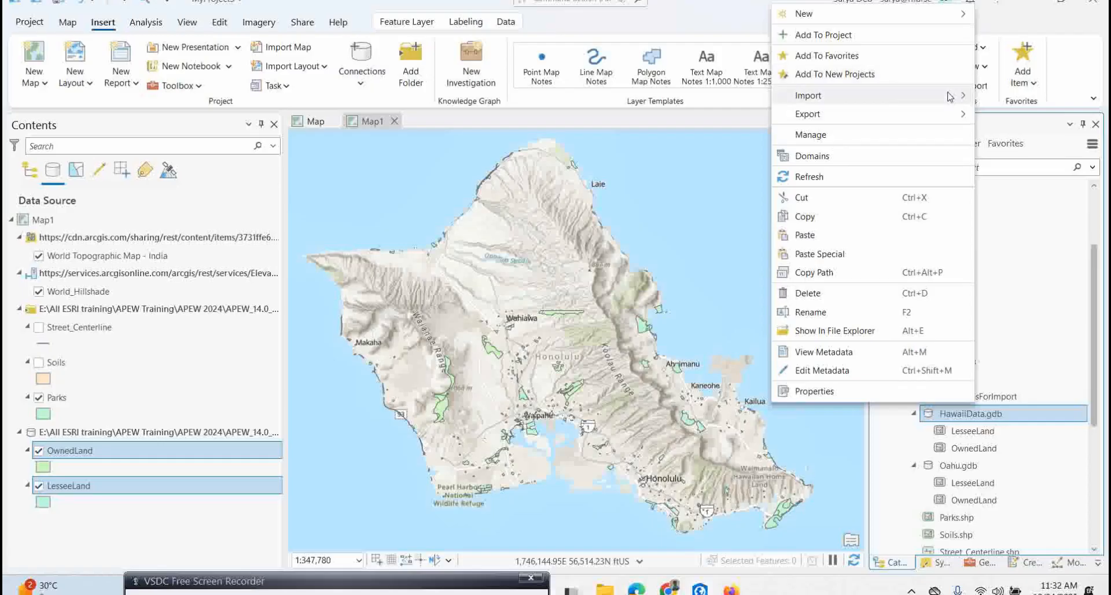
pyautogui.moveTo(950, 96)
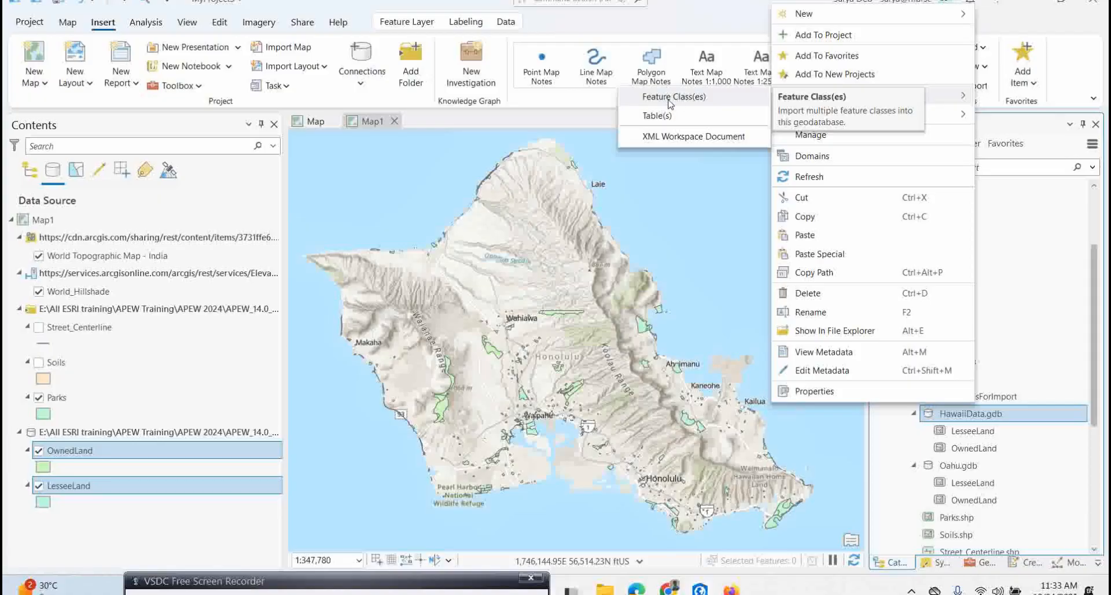
pyautogui.click(670, 104)
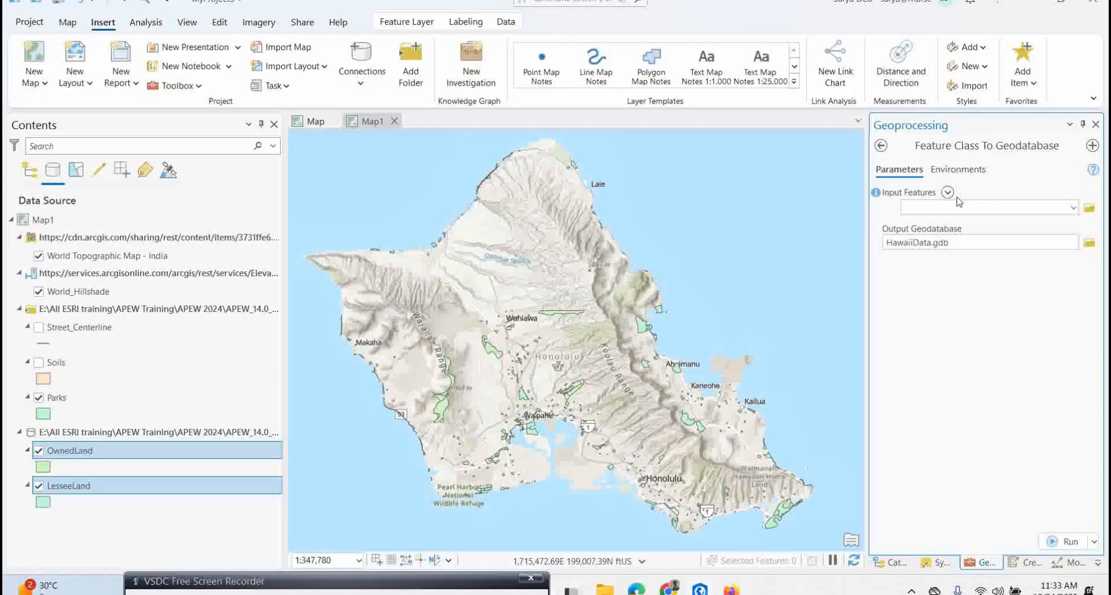
pyautogui.click(1072, 210)
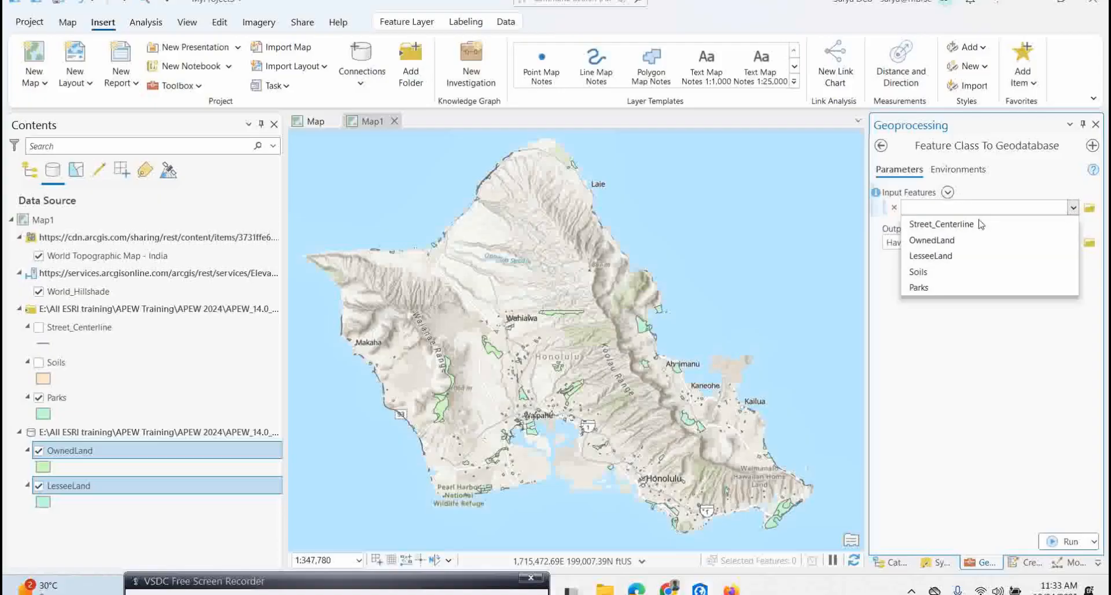
pyautogui.click(941, 225)
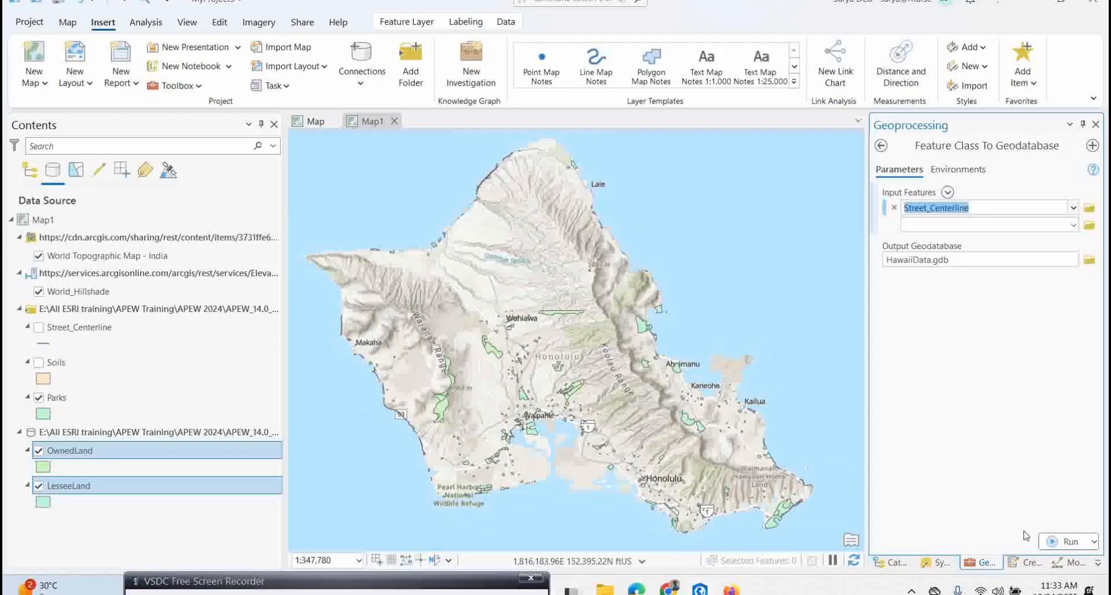
pyautogui.click(1054, 542)
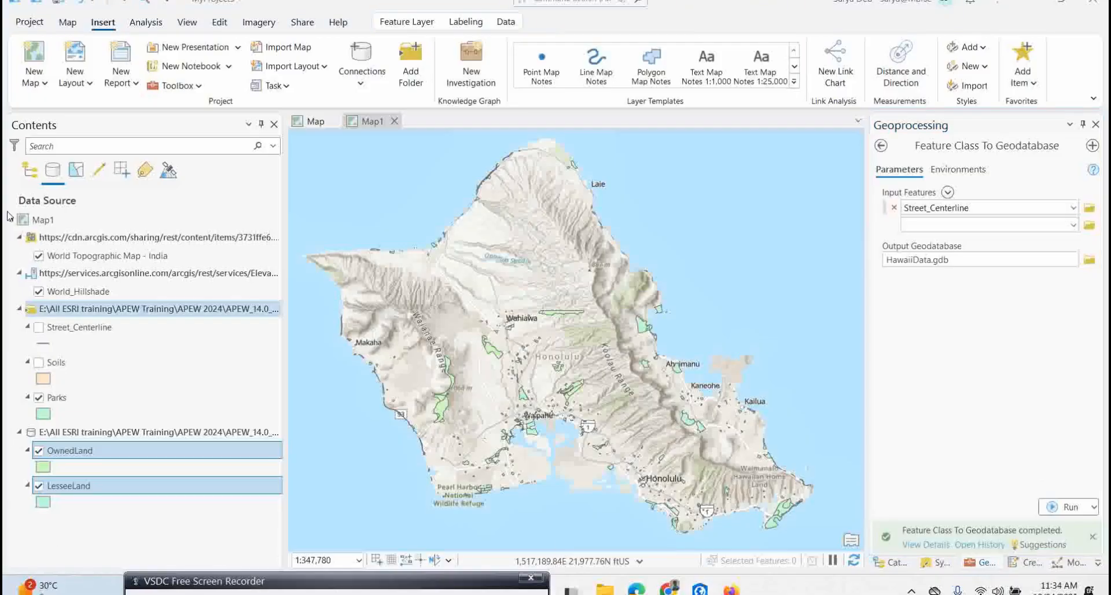
# List the map contents by drawing order and add the Street_Centerline feature class from HawaiiData.gdb to Map1
pyautogui.click(32, 171)
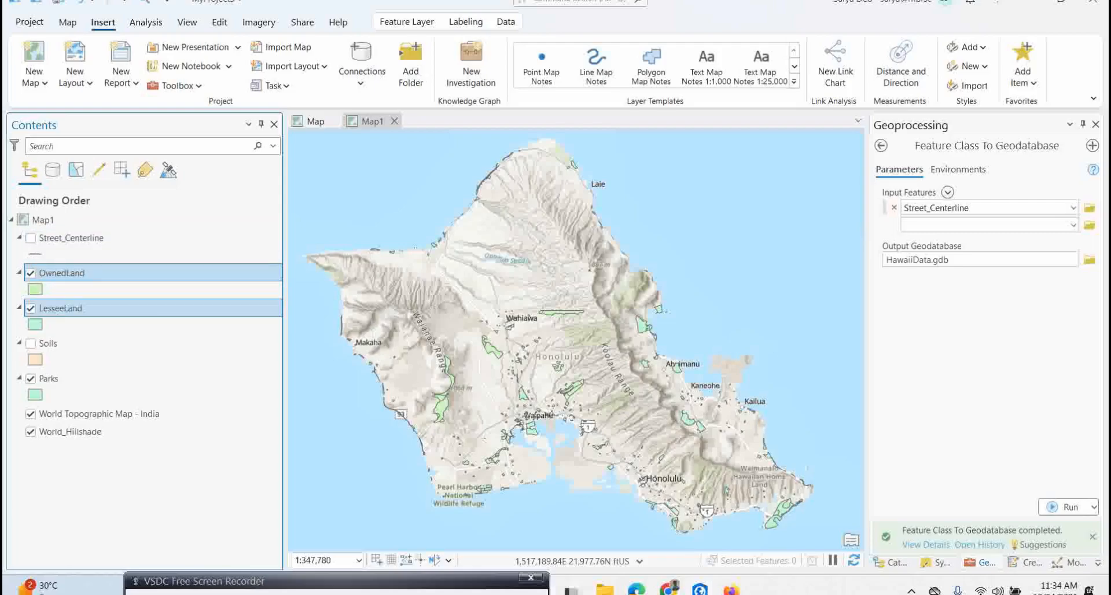
pyautogui.click(891, 562)
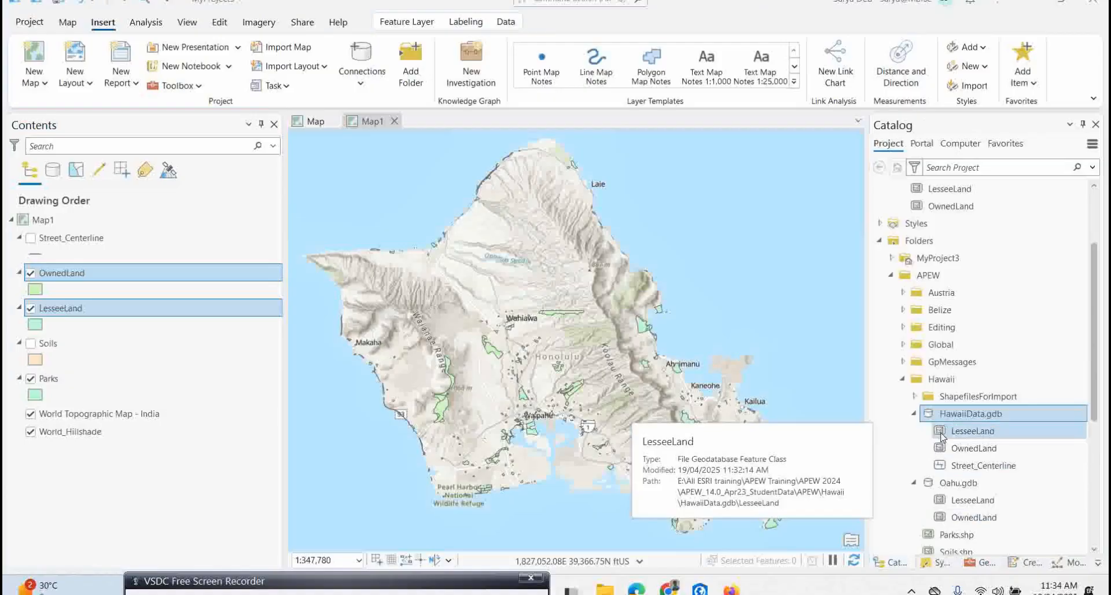
pyautogui.click(974, 470)
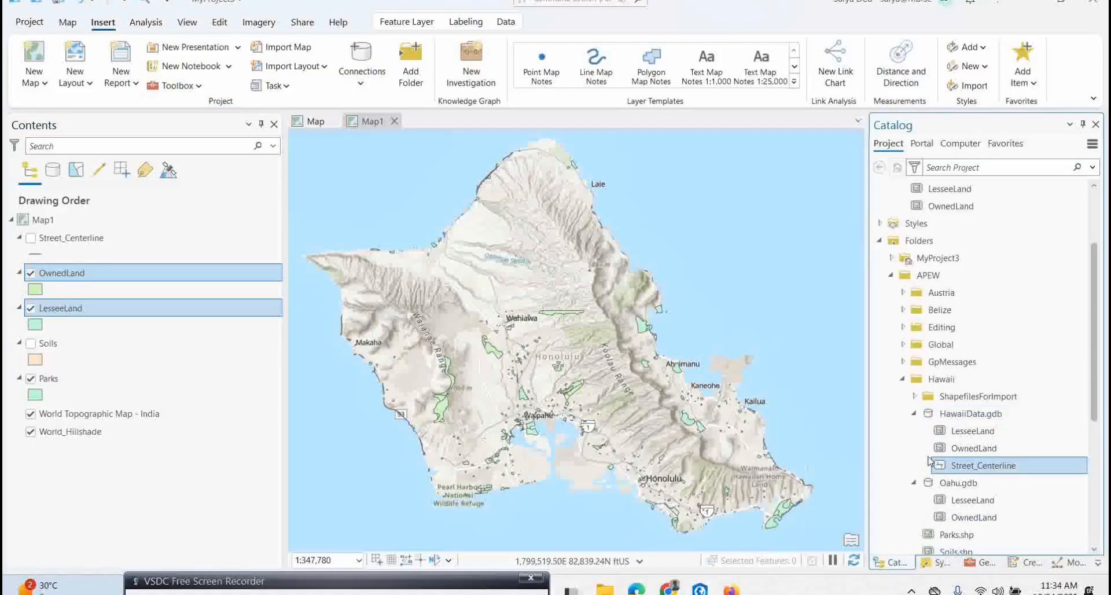
pyautogui.click(683, 451)
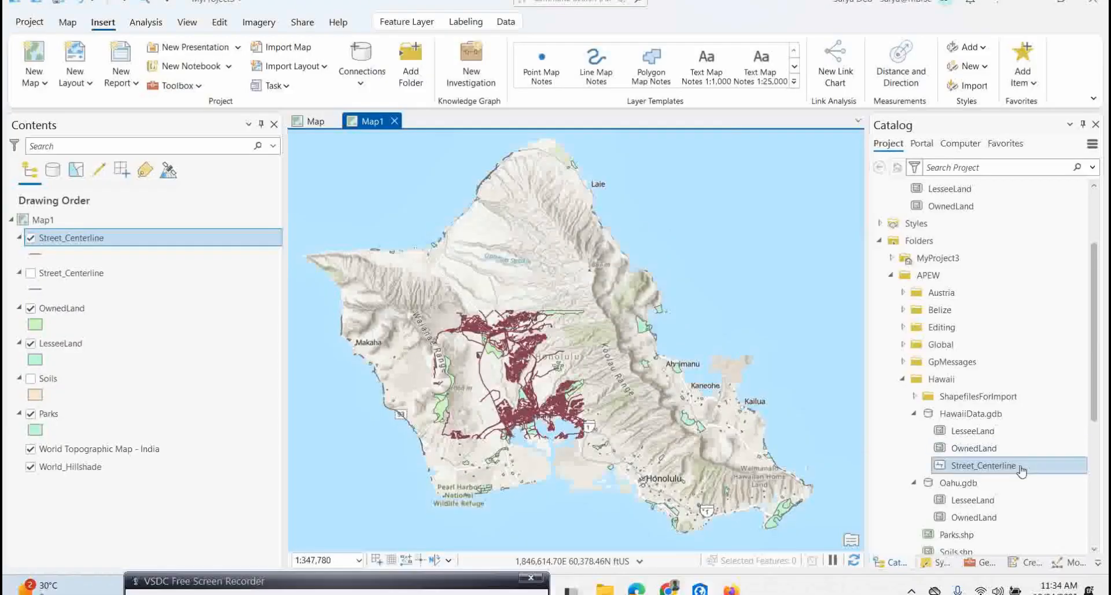
pyautogui.moveTo(1021, 470)
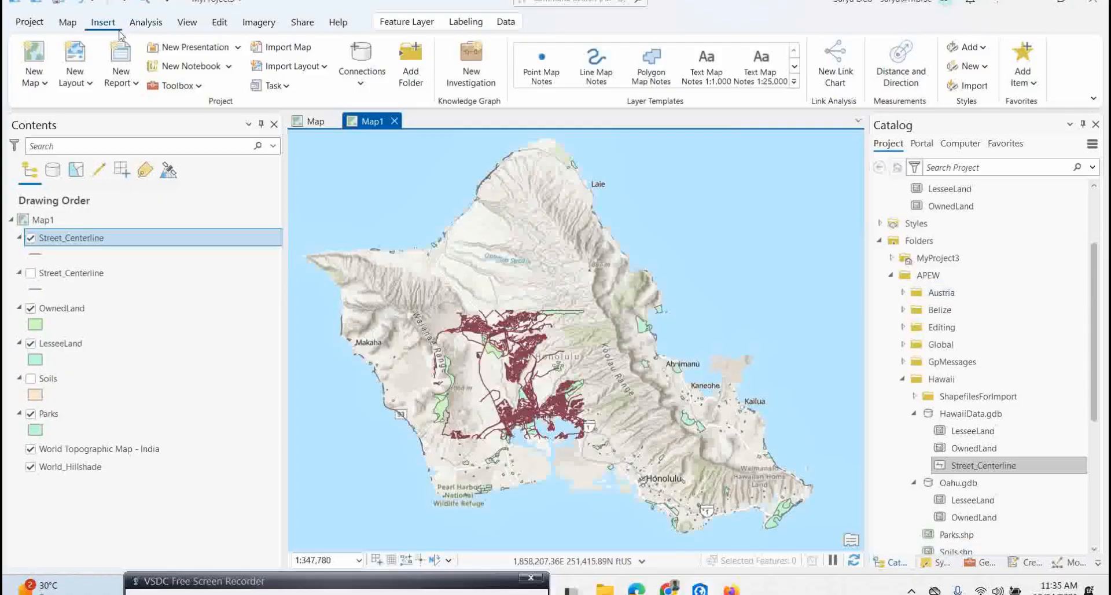
# Search the geoprocessing tools for "feature class to geo" and open the Feature Class To Geodatabase tool
pyautogui.click(146, 23)
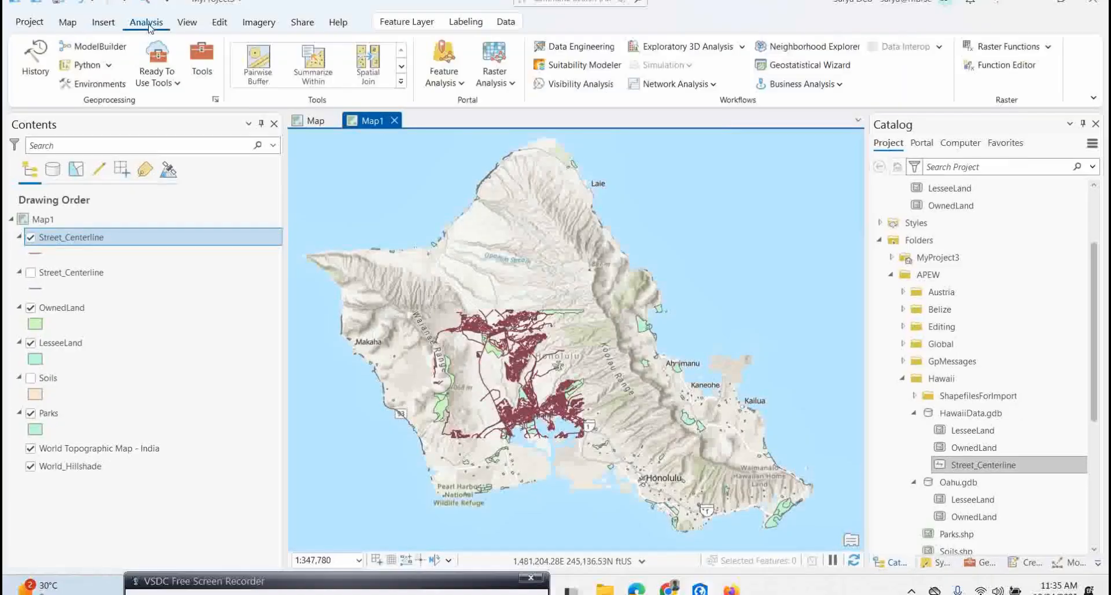
pyautogui.click(202, 58)
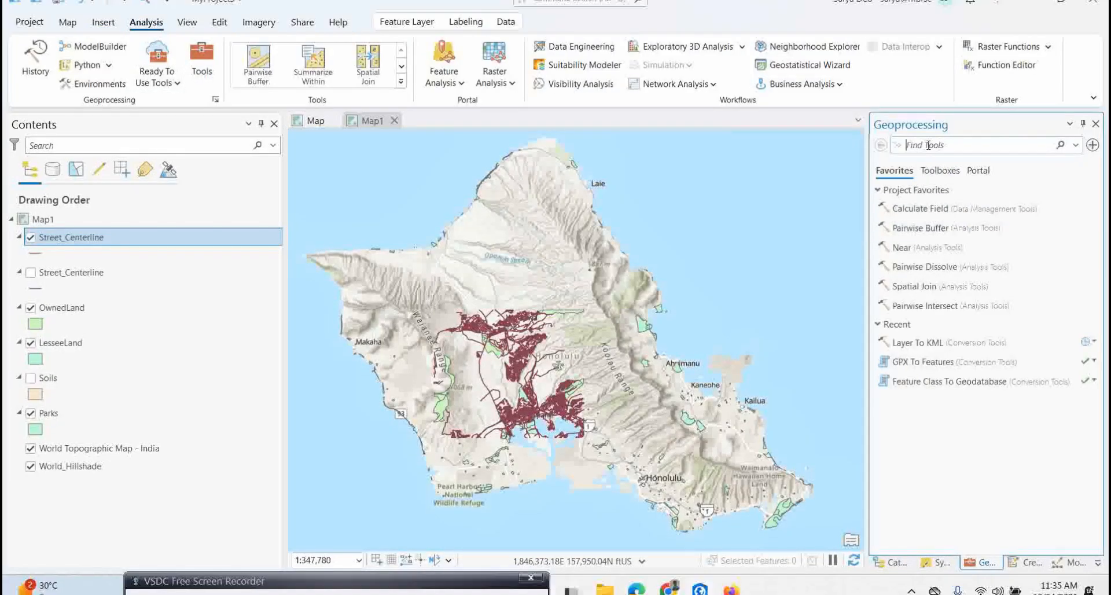
pyautogui.write('feature class to g')
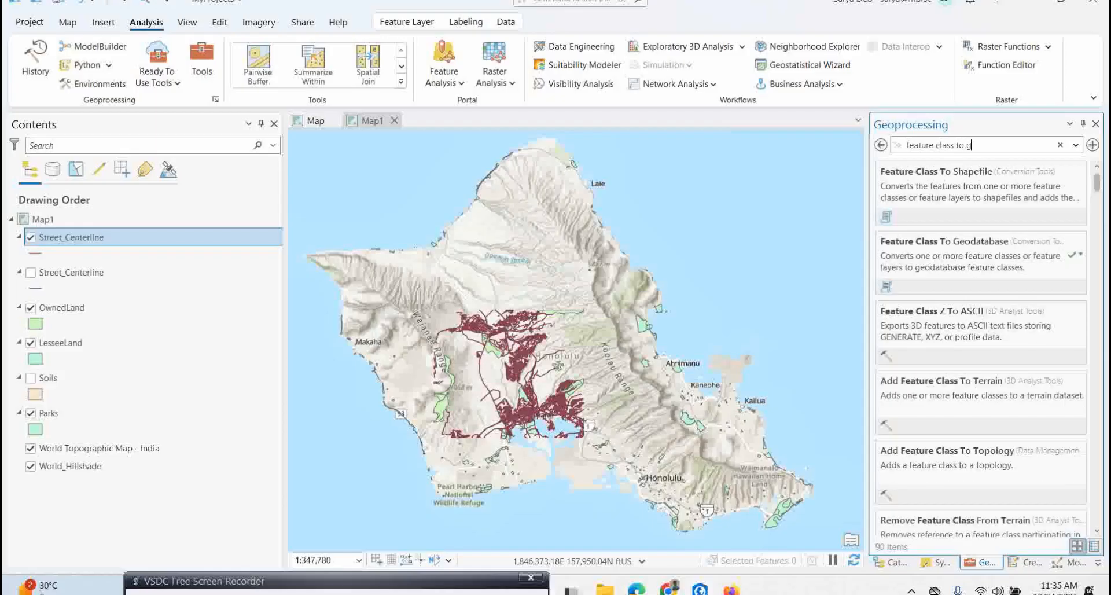
pyautogui.write('eo')
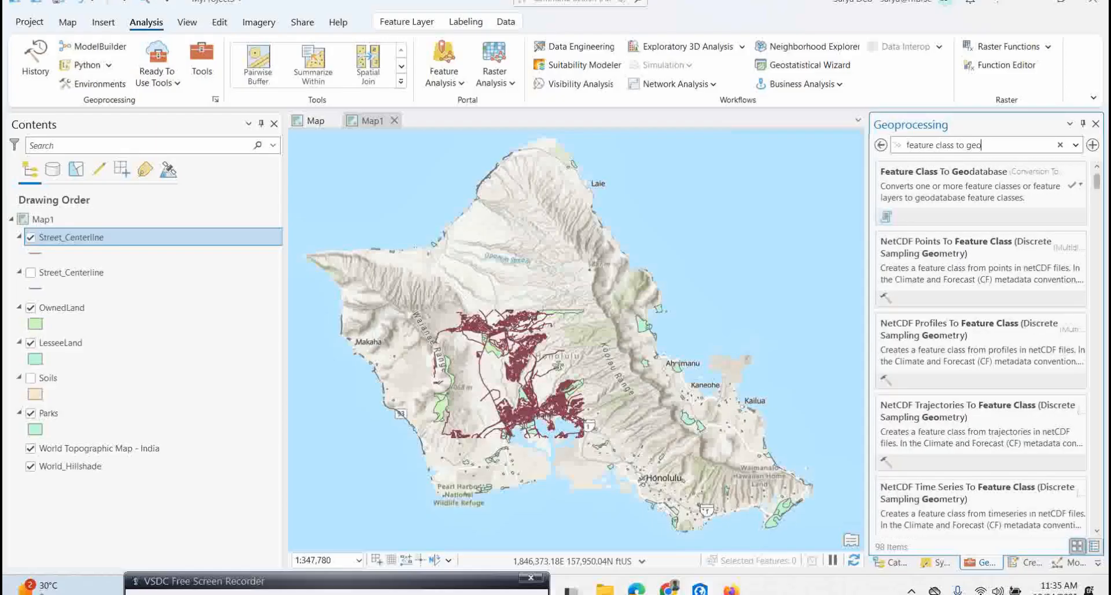
pyautogui.click(946, 197)
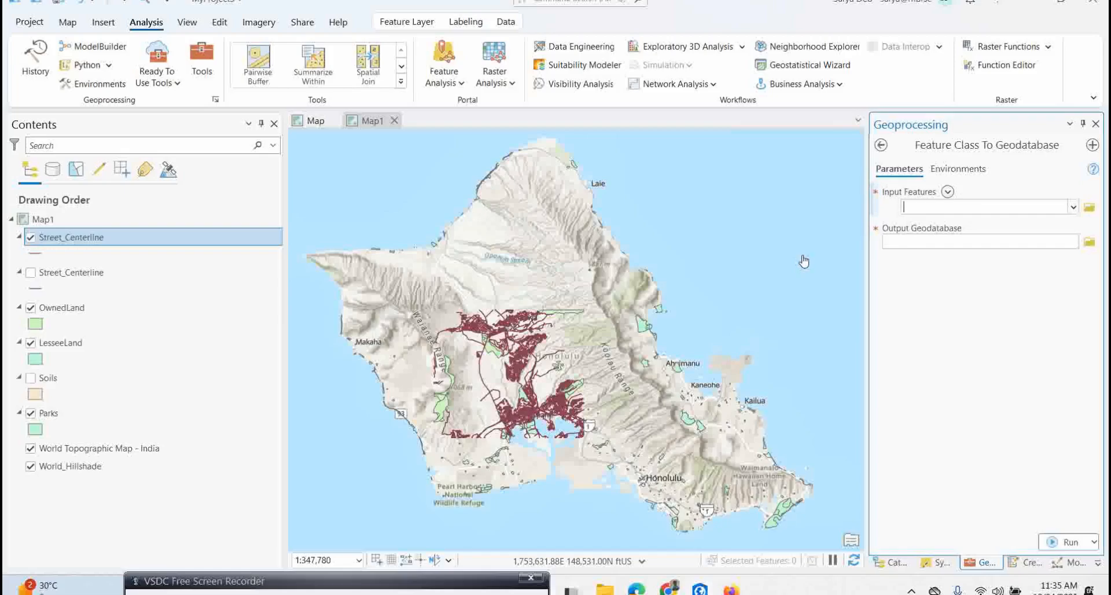
# Add all shapefiles from BikePaths.shp through Zoning.shp in APEW's Hawaii\ShapefilesForImport folder as the tool's input features
pyautogui.click(1089, 207)
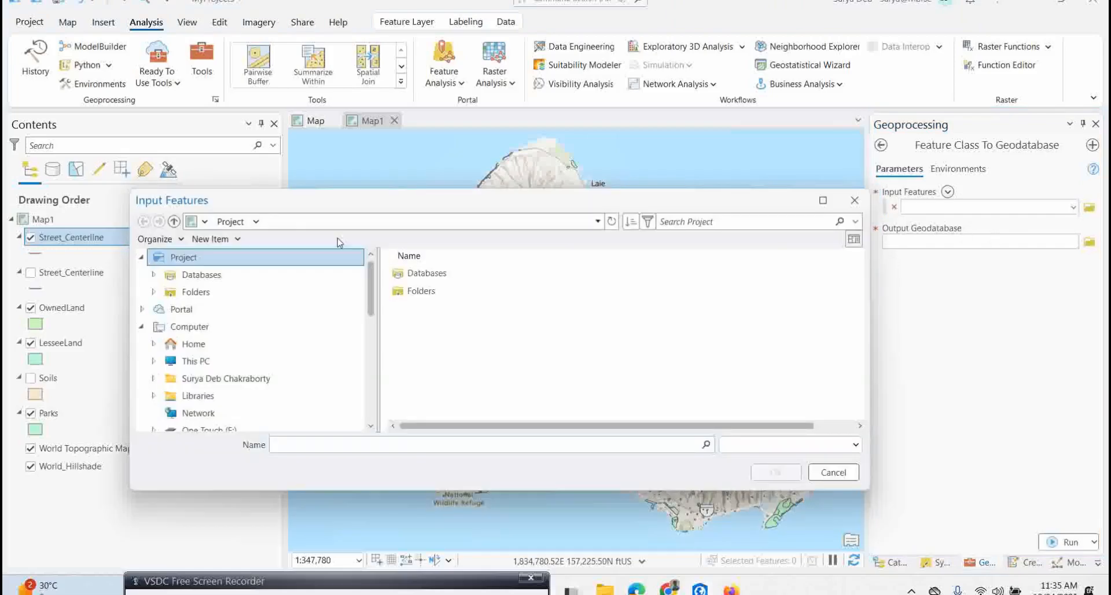
pyautogui.moveTo(450, 212); pyautogui.dragTo(573, 202)
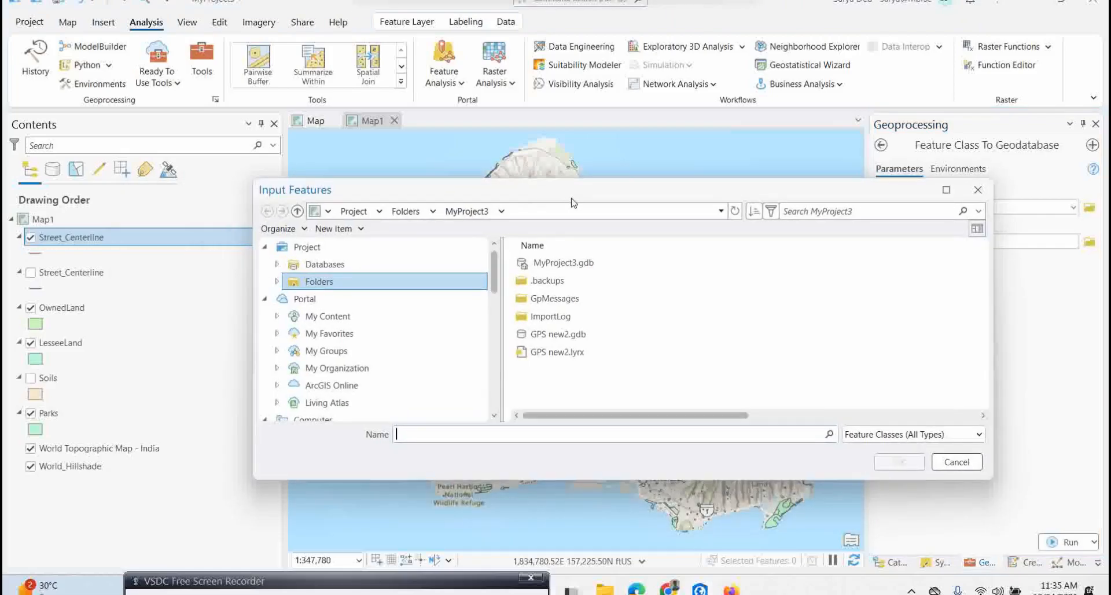
pyautogui.click(405, 211)
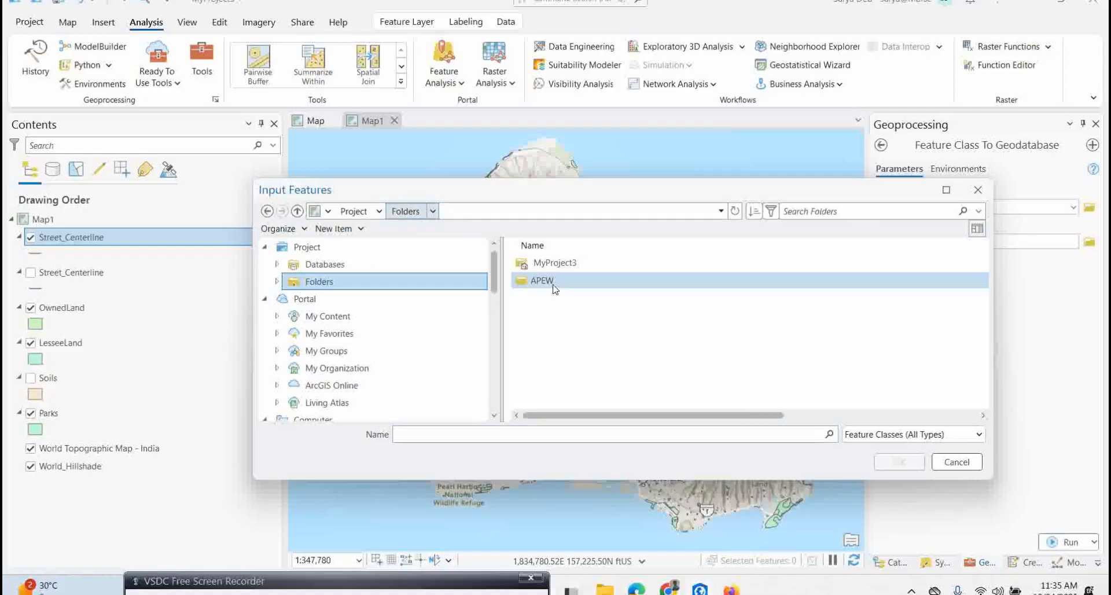
pyautogui.doubleClick(554, 290)
pyautogui.doubleClick(560, 352)
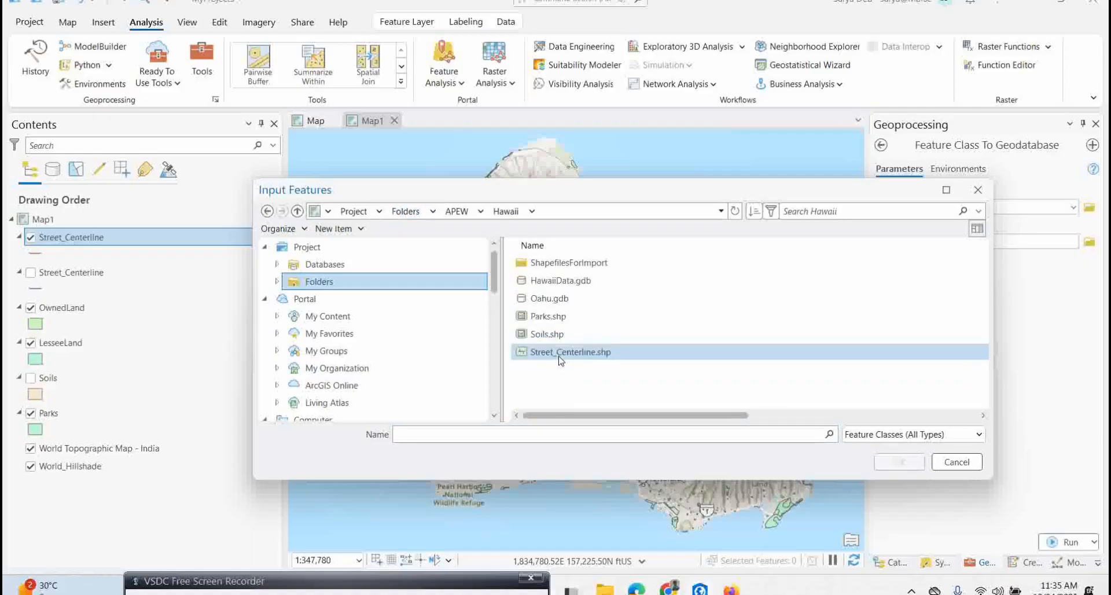
pyautogui.doubleClick(560, 263)
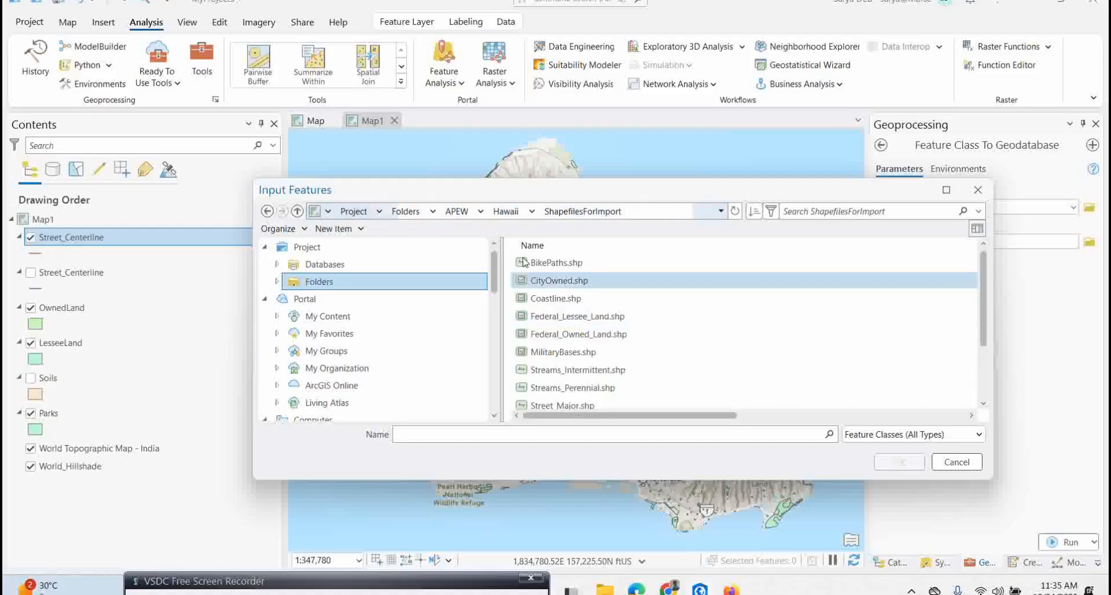
pyautogui.click(525, 262)
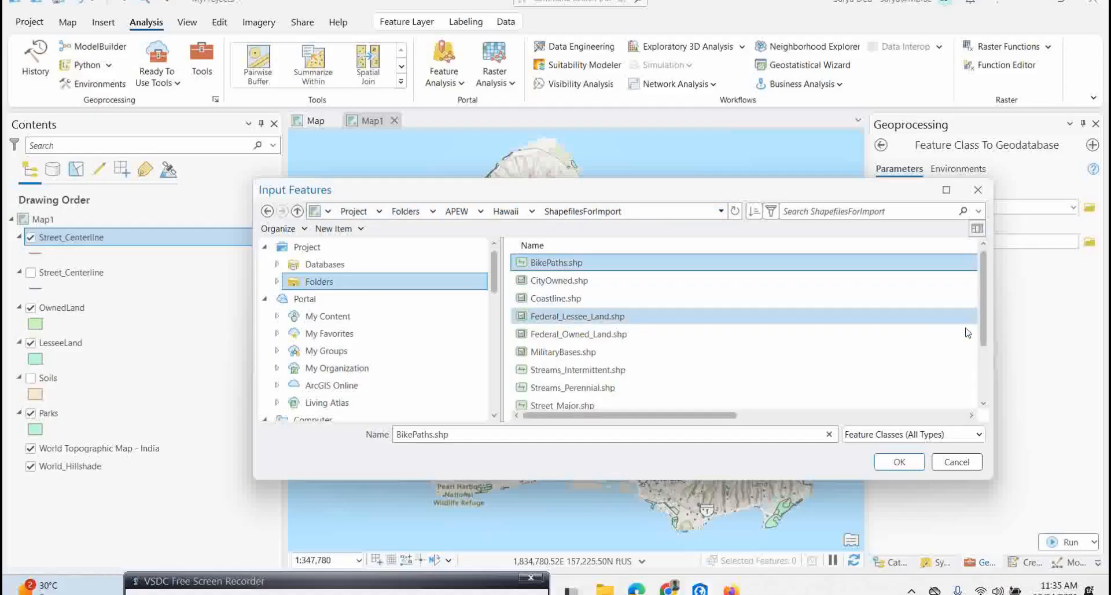
pyautogui.scroll(-2, 971, 336)
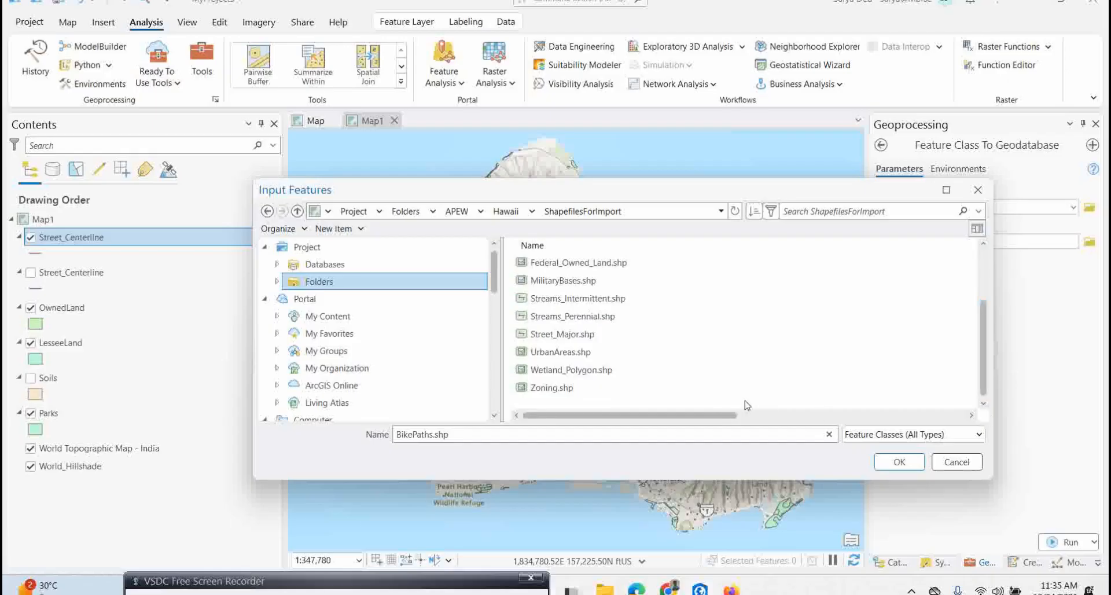
pyautogui.keyDown('shift'); pyautogui.click(544, 388); pyautogui.keyUp('shift')
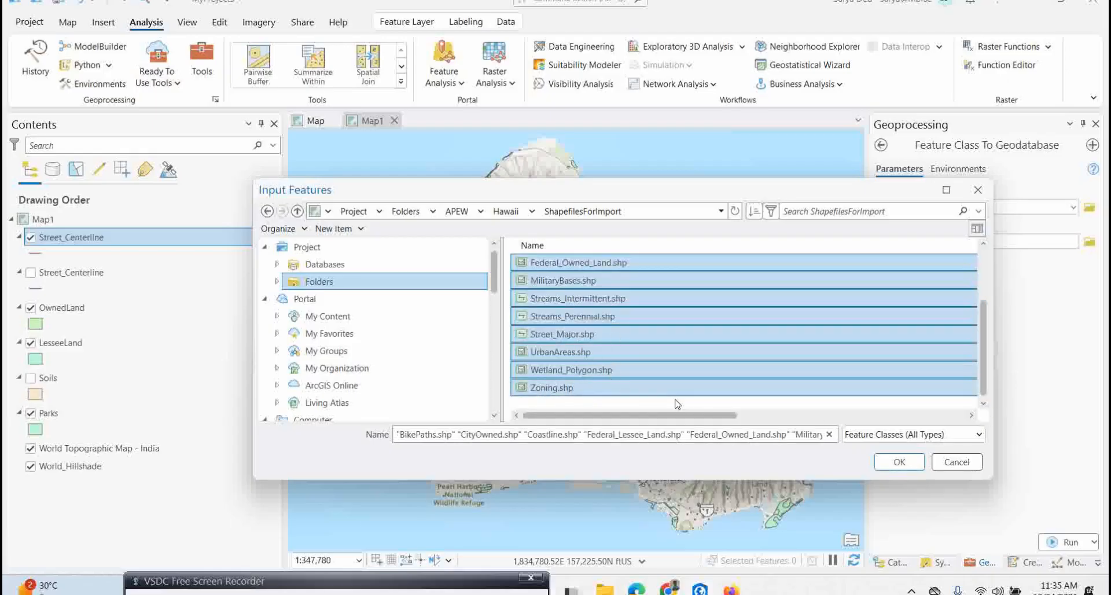
pyautogui.click(899, 462)
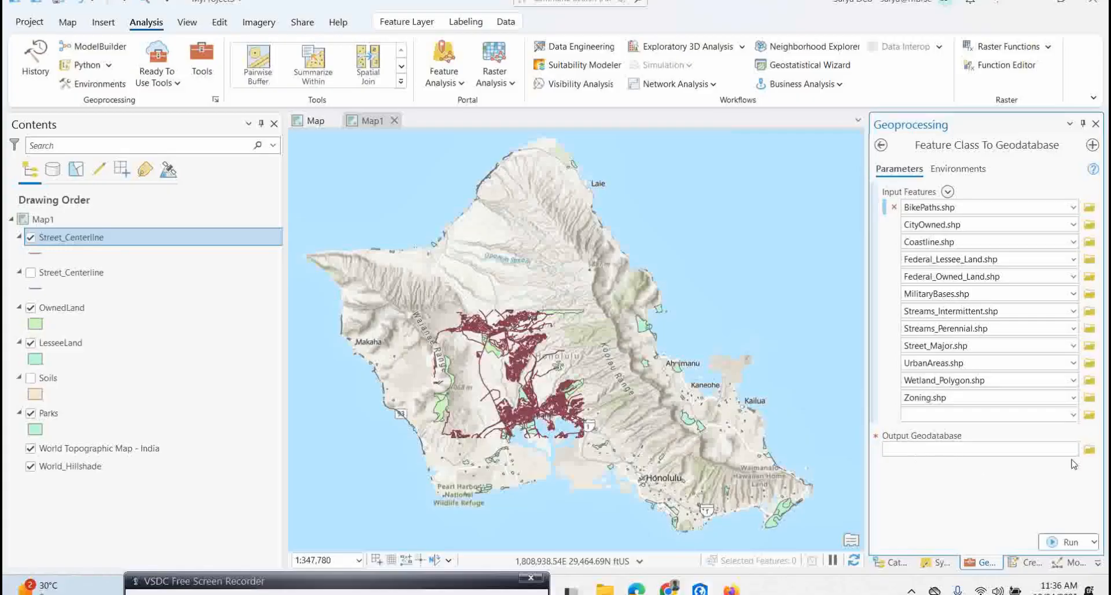
# Set HawaiiData.gdb in the Hawaii folder as the output geodatabase and run the Feature Class To Geodatabase tool
pyautogui.click(1089, 450)
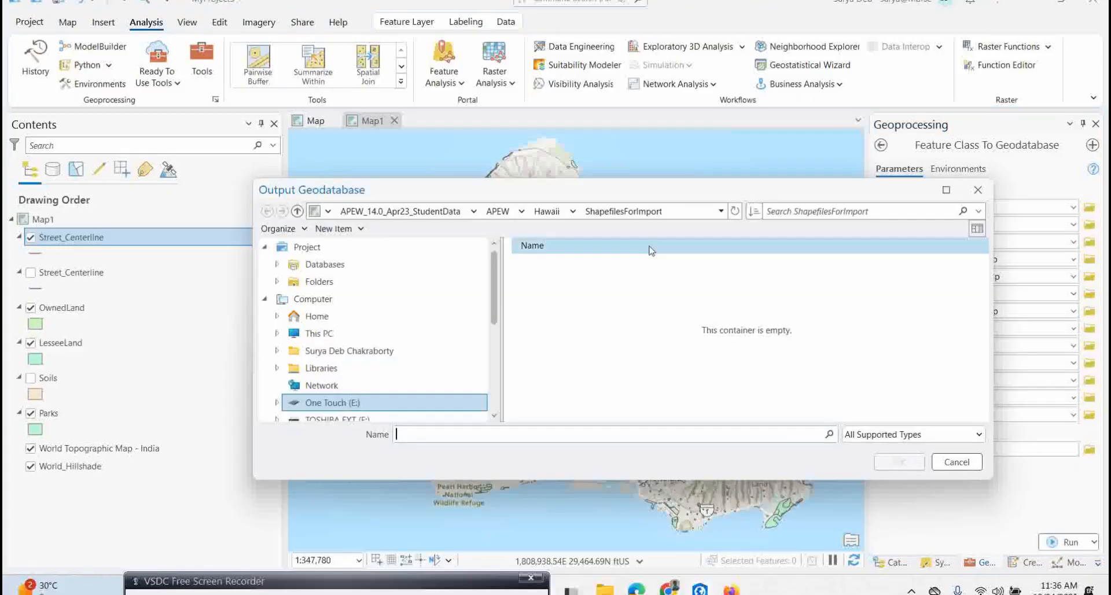
pyautogui.click(547, 212)
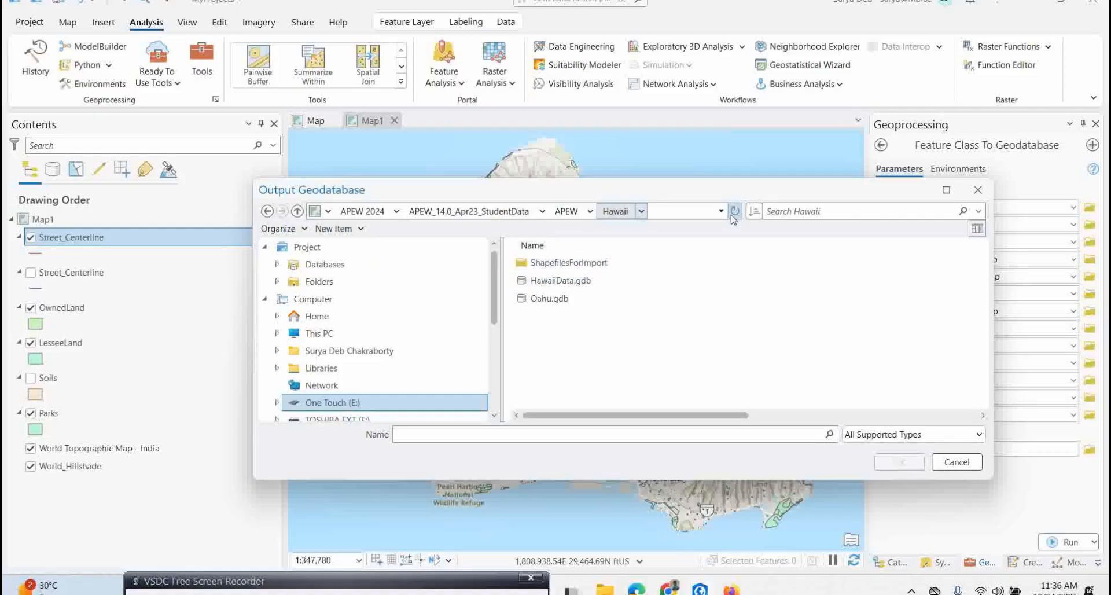
pyautogui.click(551, 280)
pyautogui.click(900, 463)
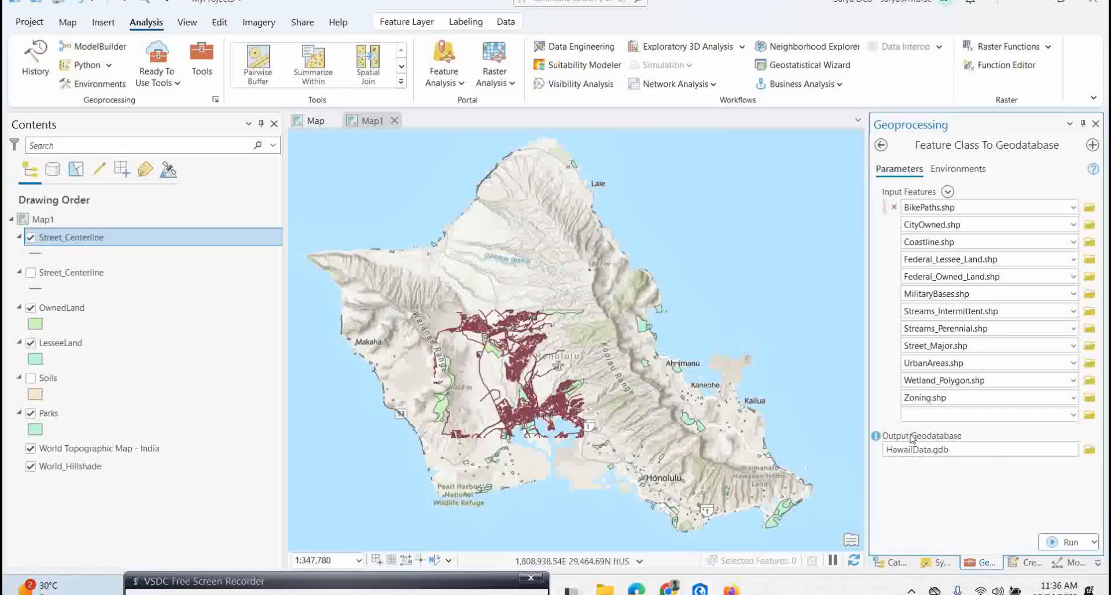
pyautogui.click(1051, 544)
pyautogui.click(1052, 544)
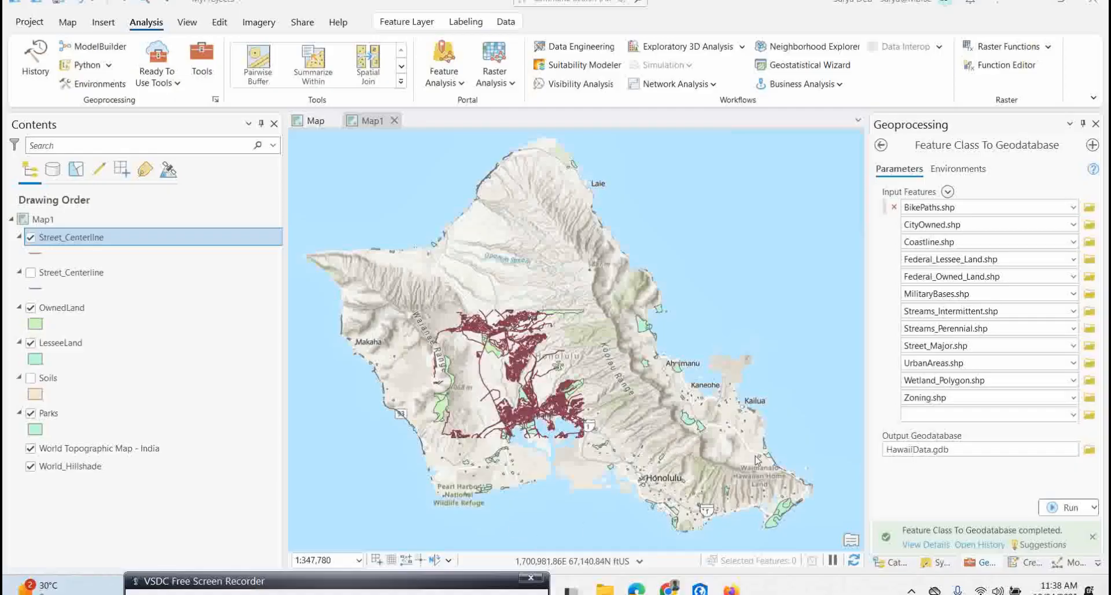
# Leave the geoprocessing tool and examine the imported feature classes inside HawaiiData.gdb in the project's Hawaii folder
pyautogui.click(881, 146)
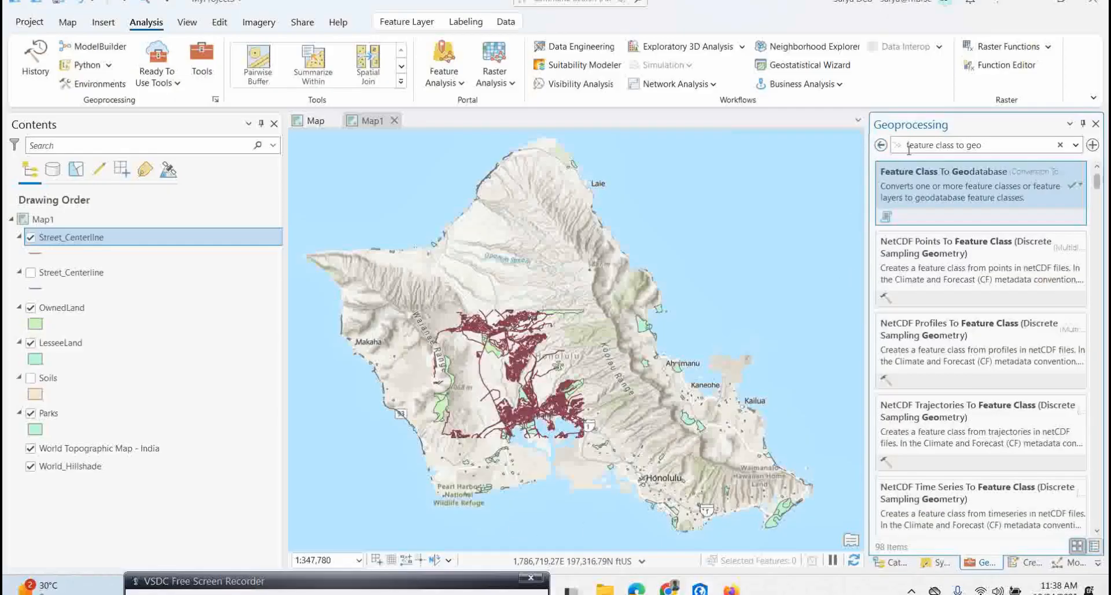
pyautogui.click(880, 145)
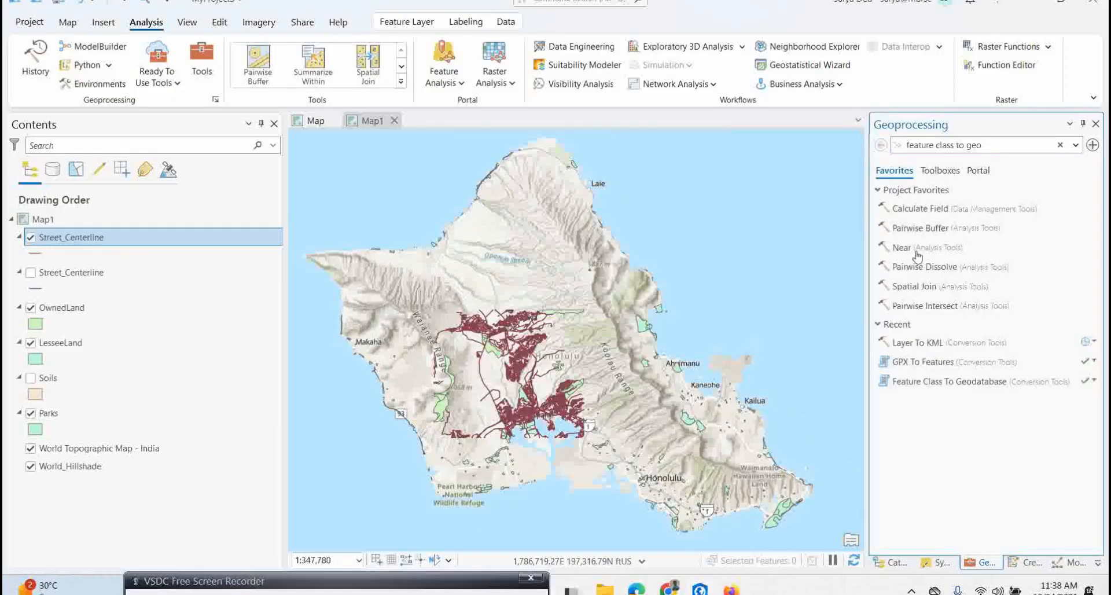
pyautogui.click(894, 563)
pyautogui.click(949, 414)
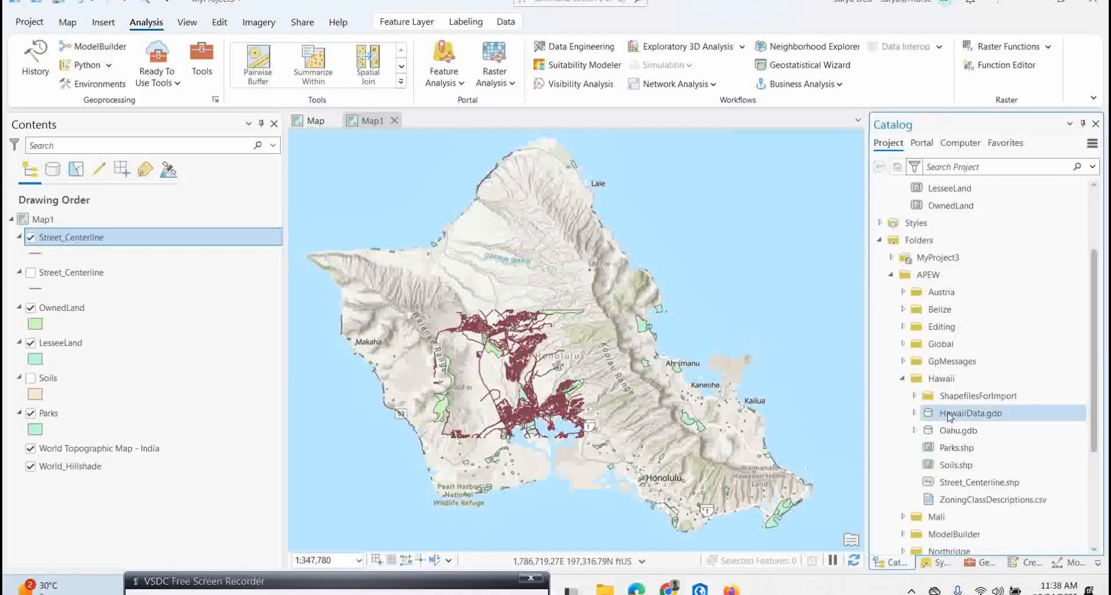
pyautogui.click(915, 412)
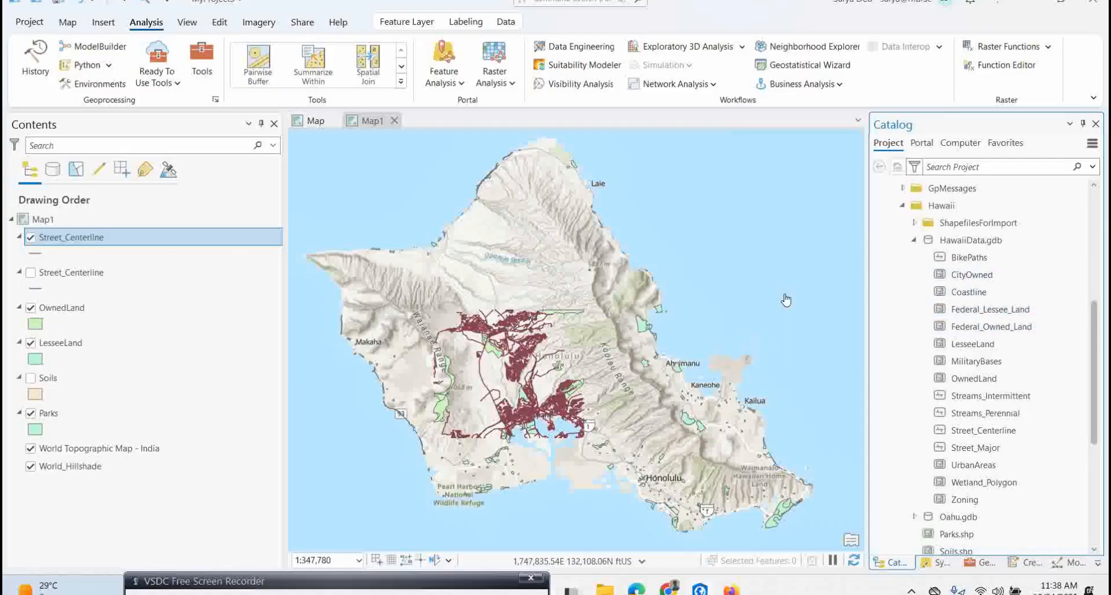
pyautogui.moveTo(925, 243)
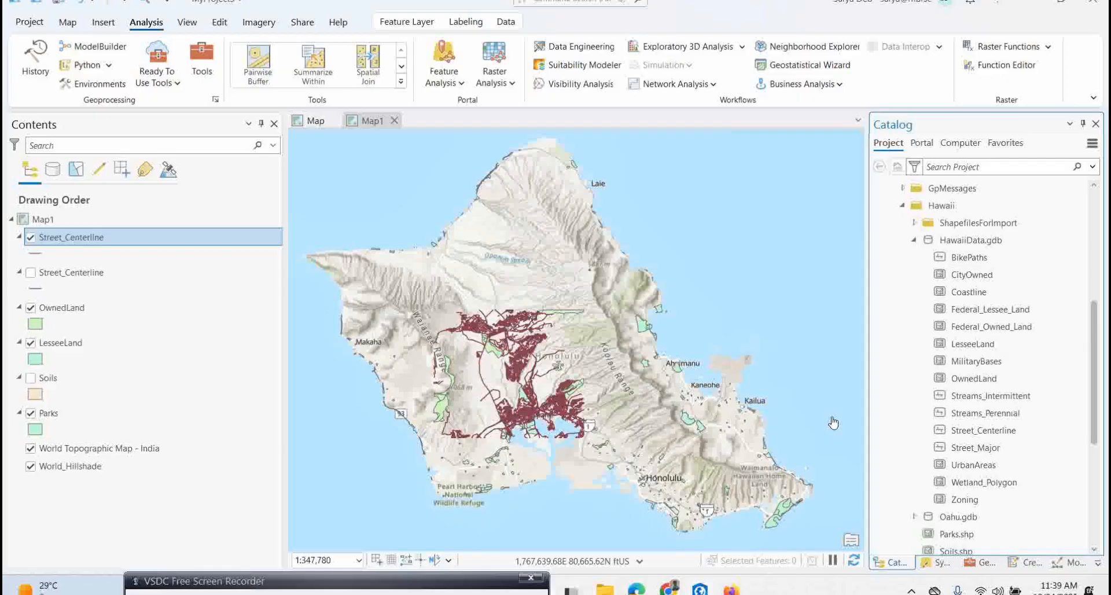
pyautogui.scroll(-2, 1036, 457)
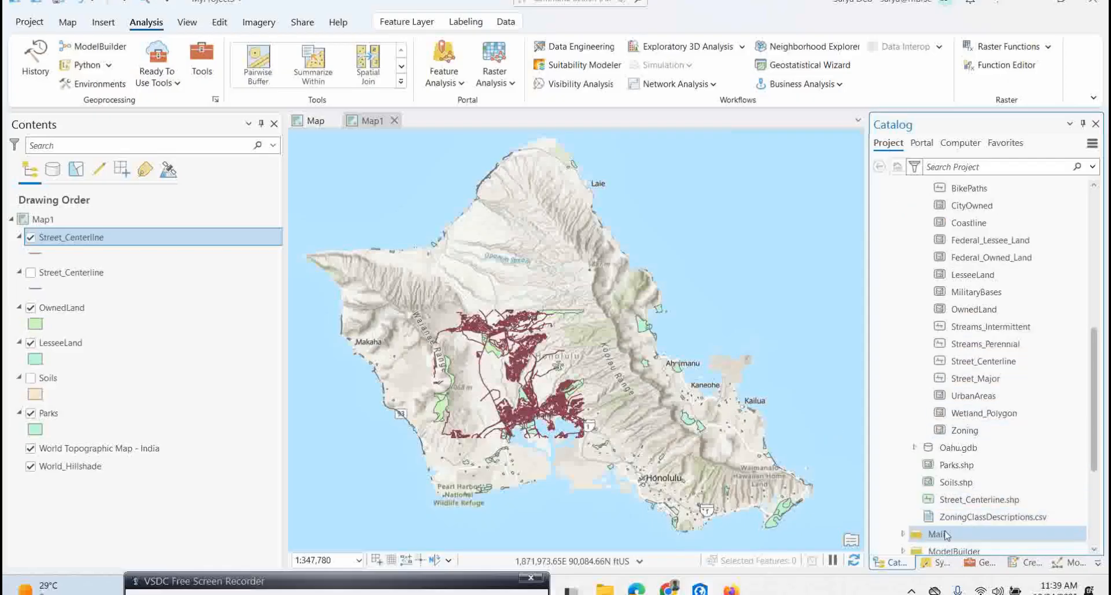
pyautogui.moveTo(977, 521)
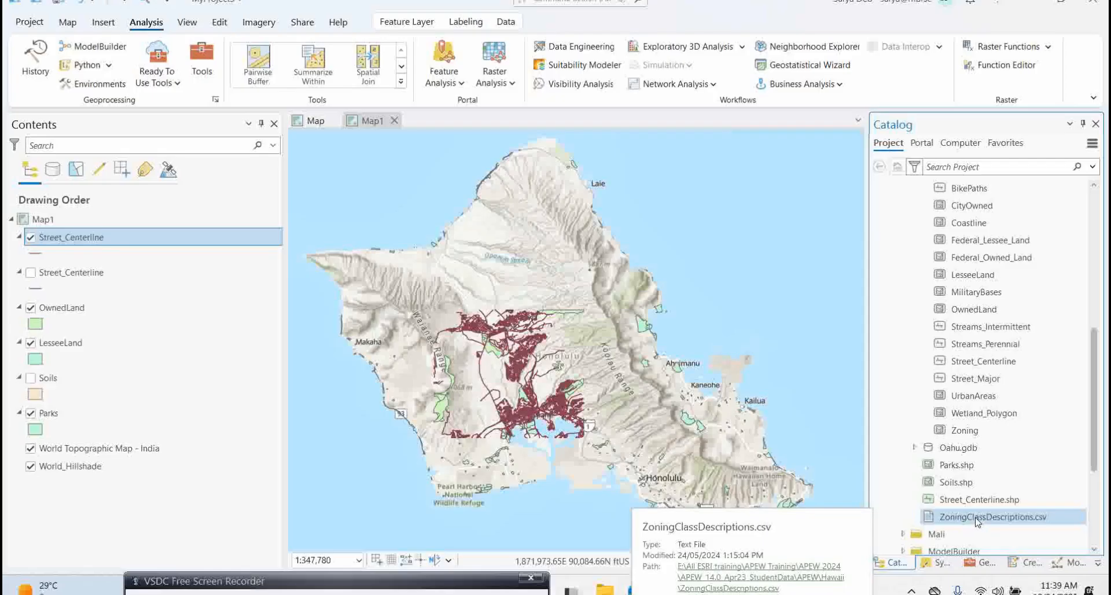
pyautogui.rightClick(976, 519)
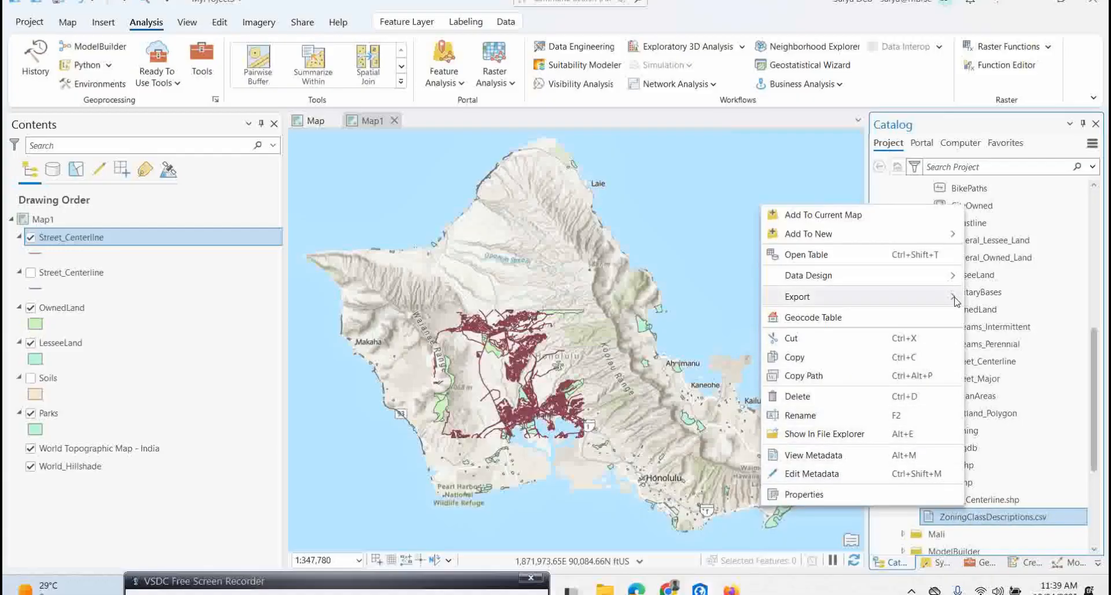
pyautogui.moveTo(954, 301)
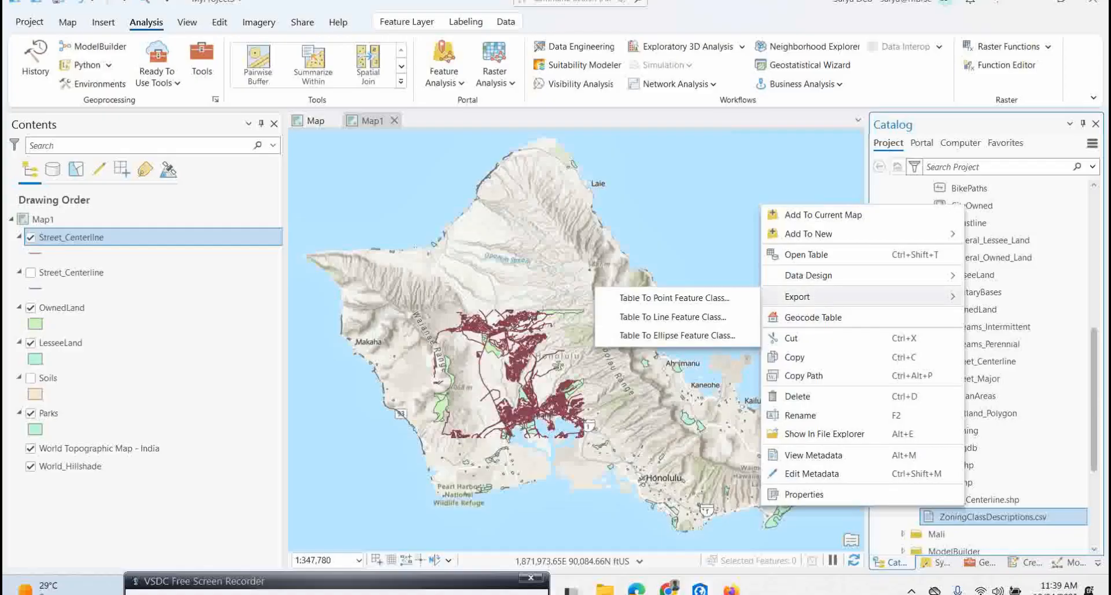
pyautogui.press('Escape')
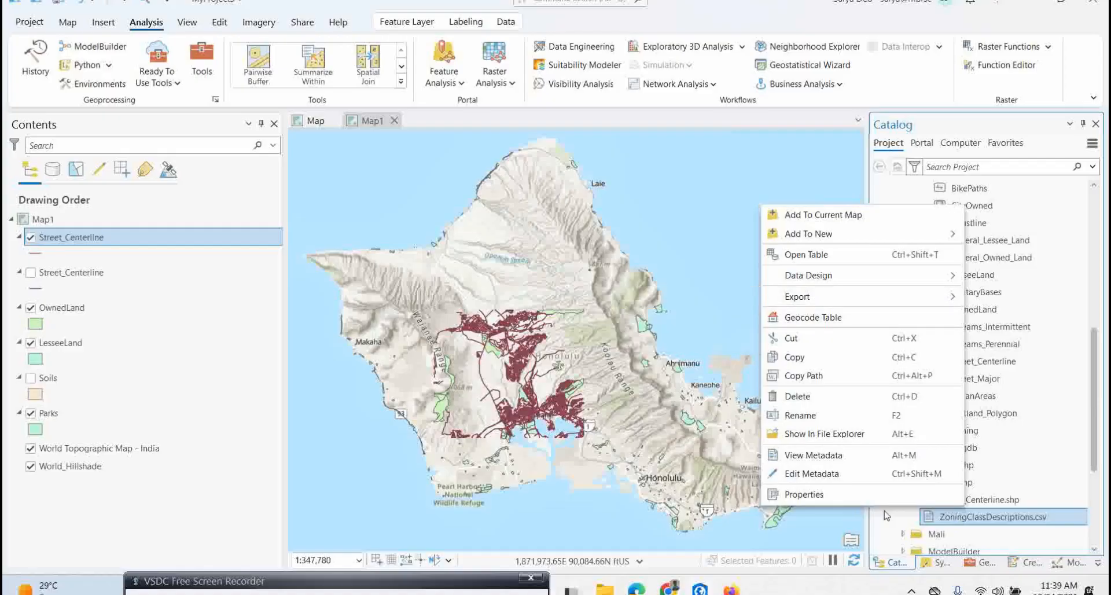
pyautogui.press('Escape')
# Add ZoningClassDescriptions.csv to Map1 as a standalone table and open the Export Table tool for it
pyautogui.moveTo(983, 518); pyautogui.dragTo(97, 493)
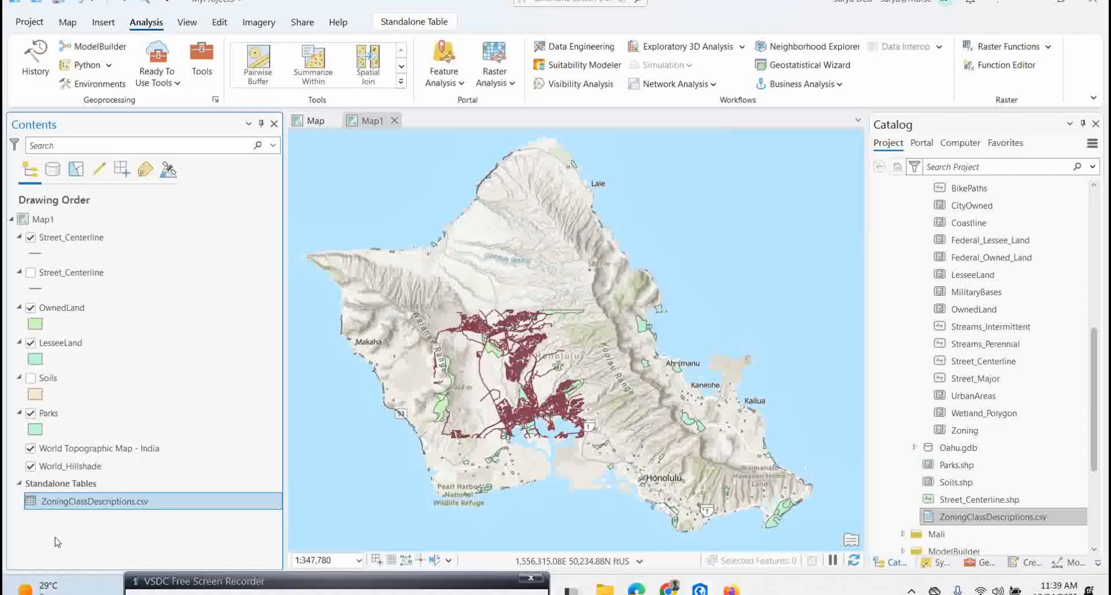
pyautogui.rightClick(103, 507)
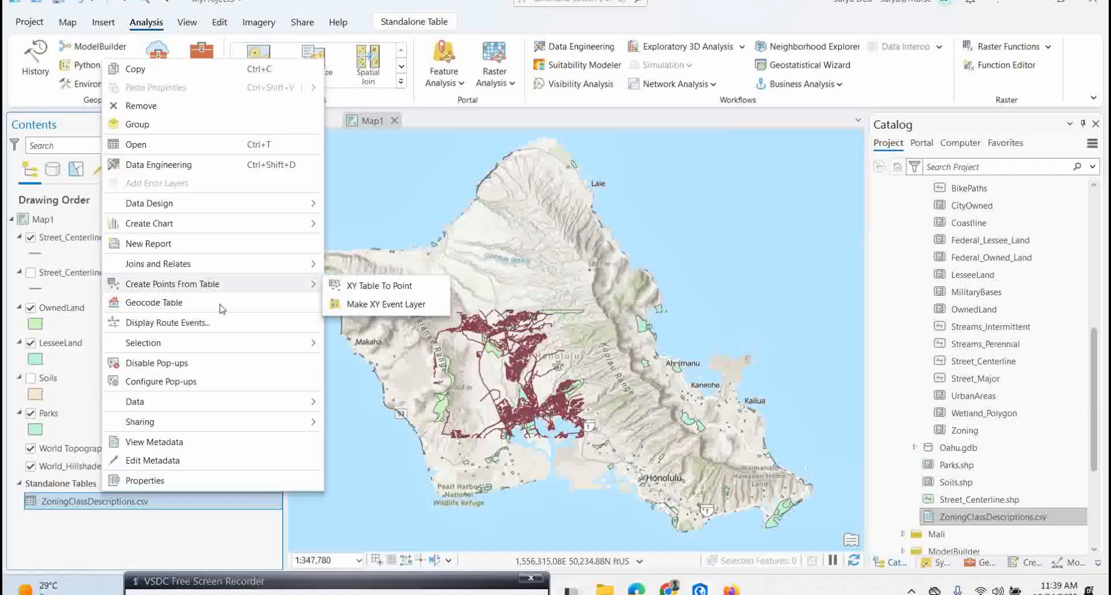
pyautogui.moveTo(295, 405)
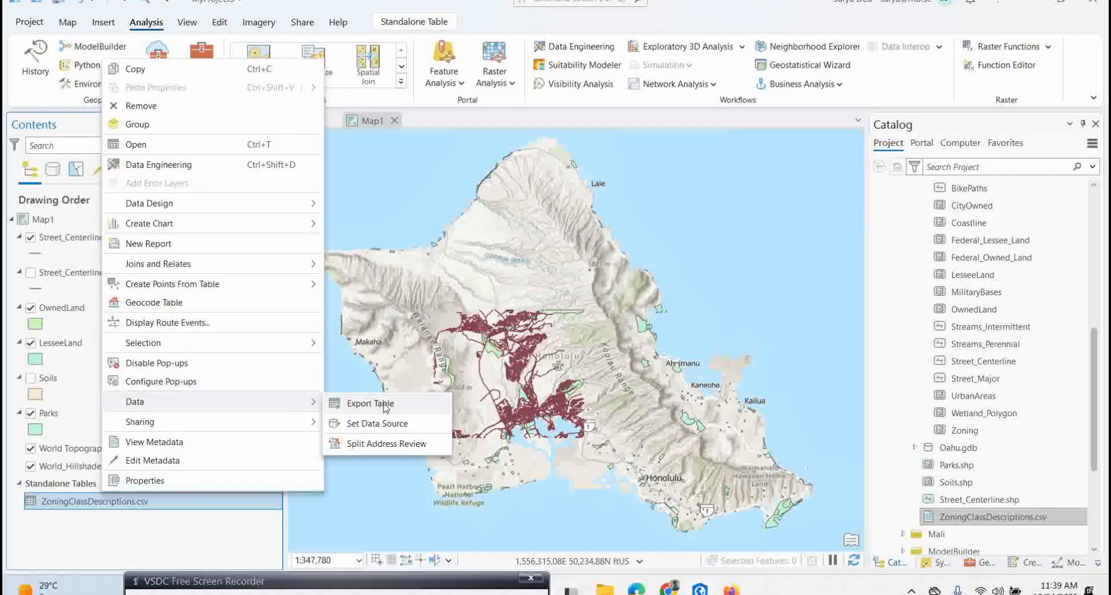
pyautogui.click(385, 407)
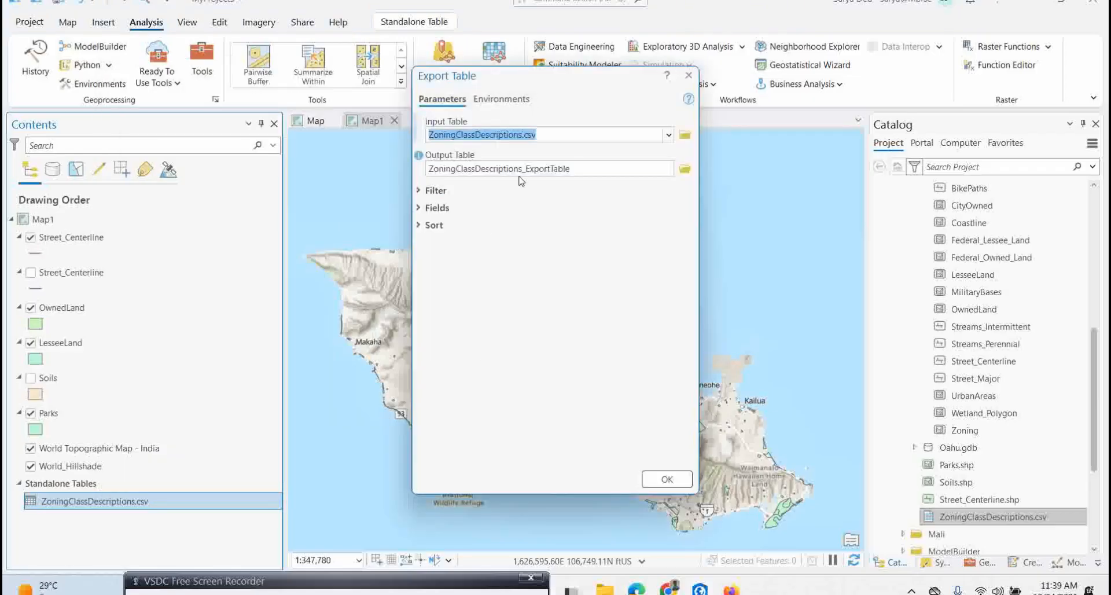
# Export the zoning descriptions table into HawaiiData.gdb as Zone_desc
pyautogui.click(685, 169)
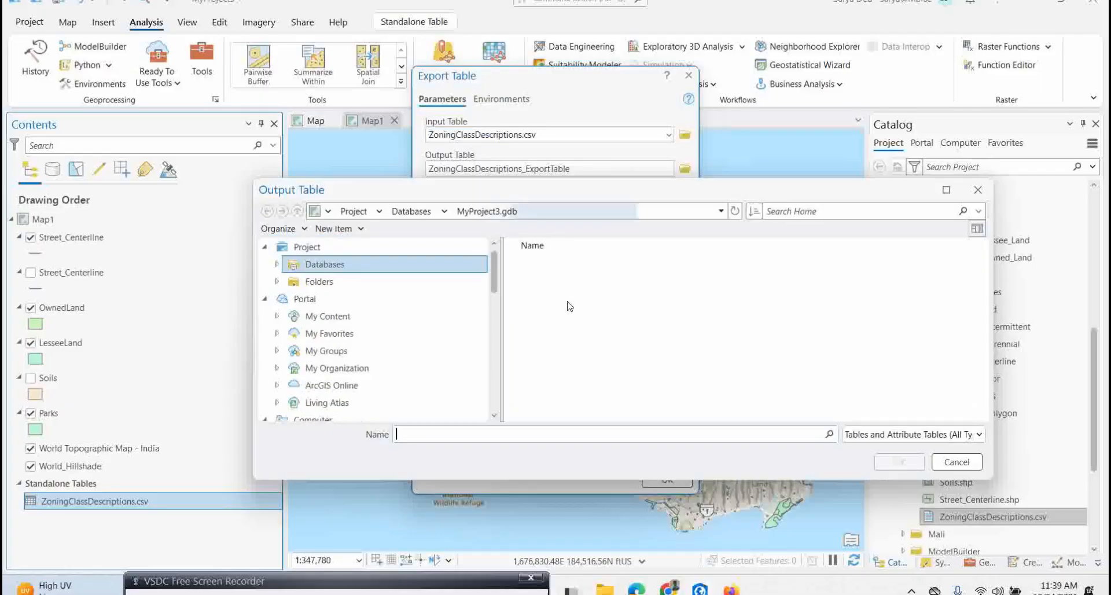
pyautogui.click(408, 212)
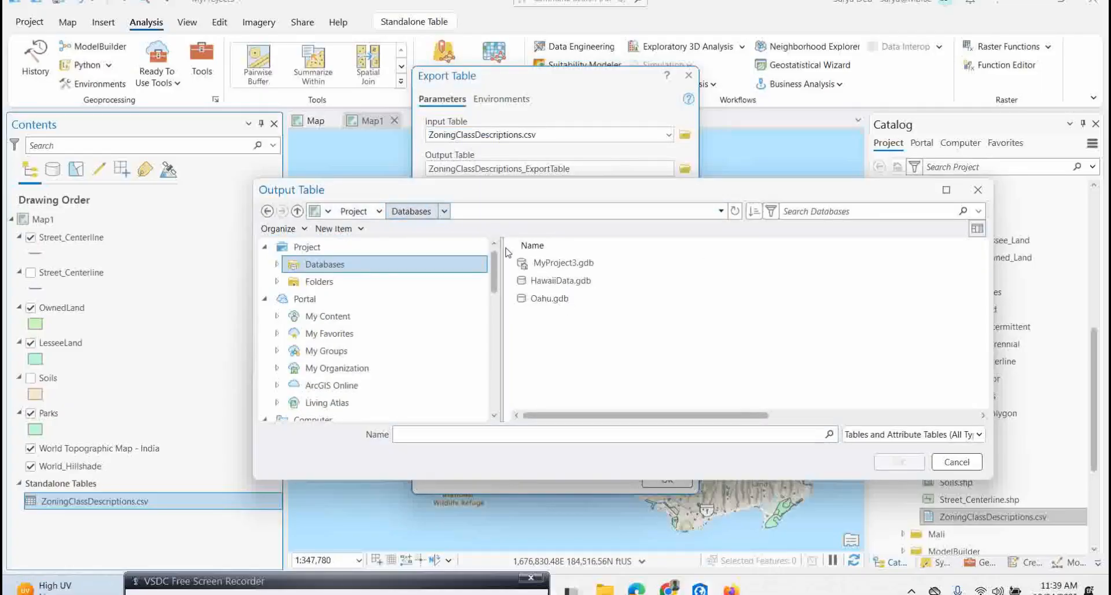
pyautogui.doubleClick(554, 281)
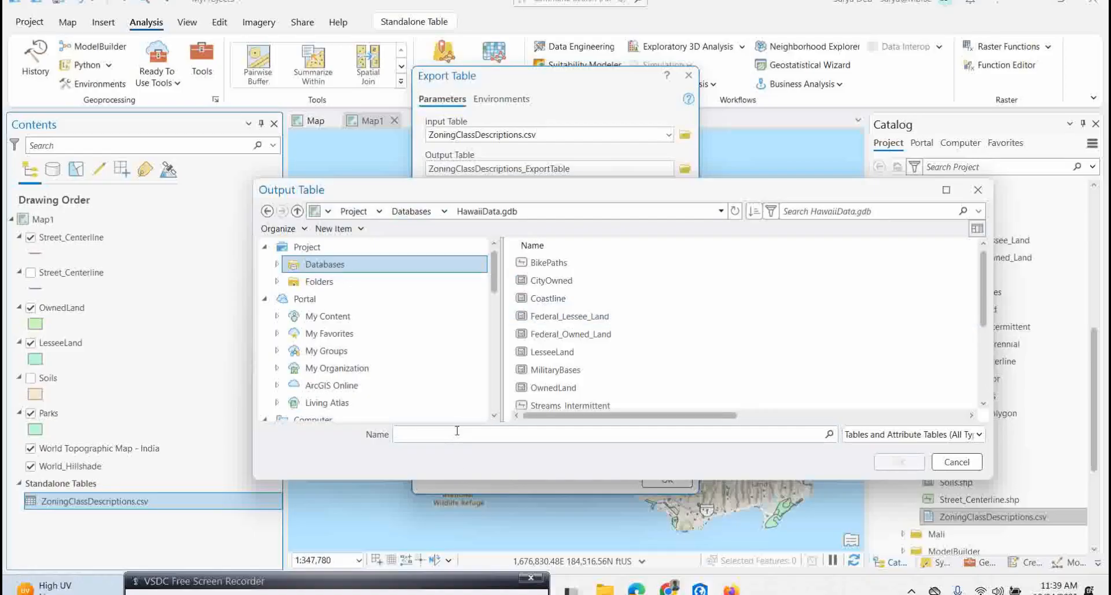
pyautogui.write('Zo')
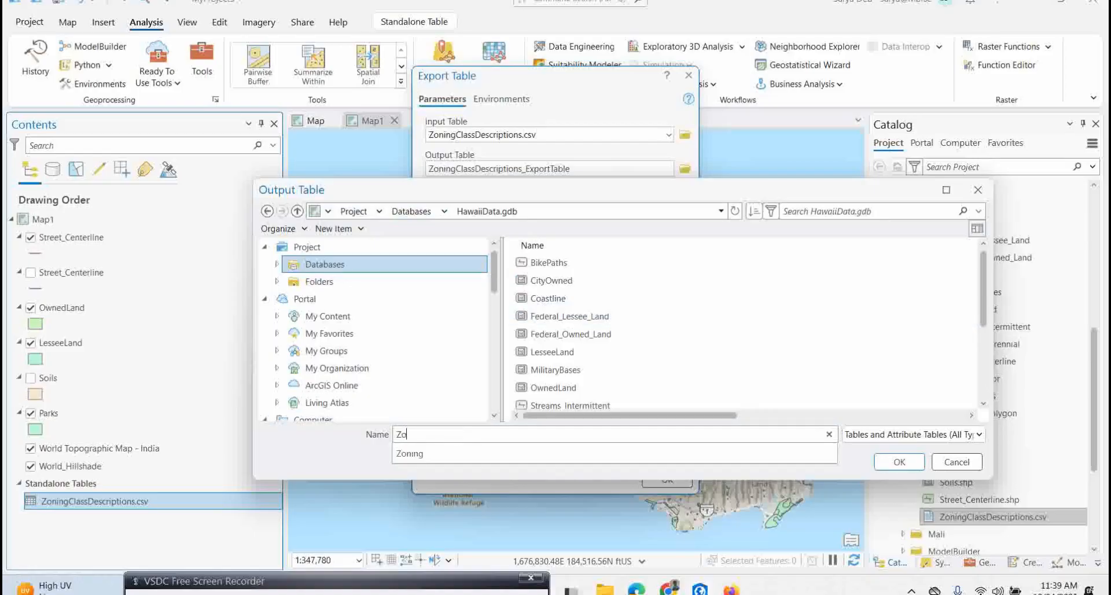
pyautogui.write('ne_desc')
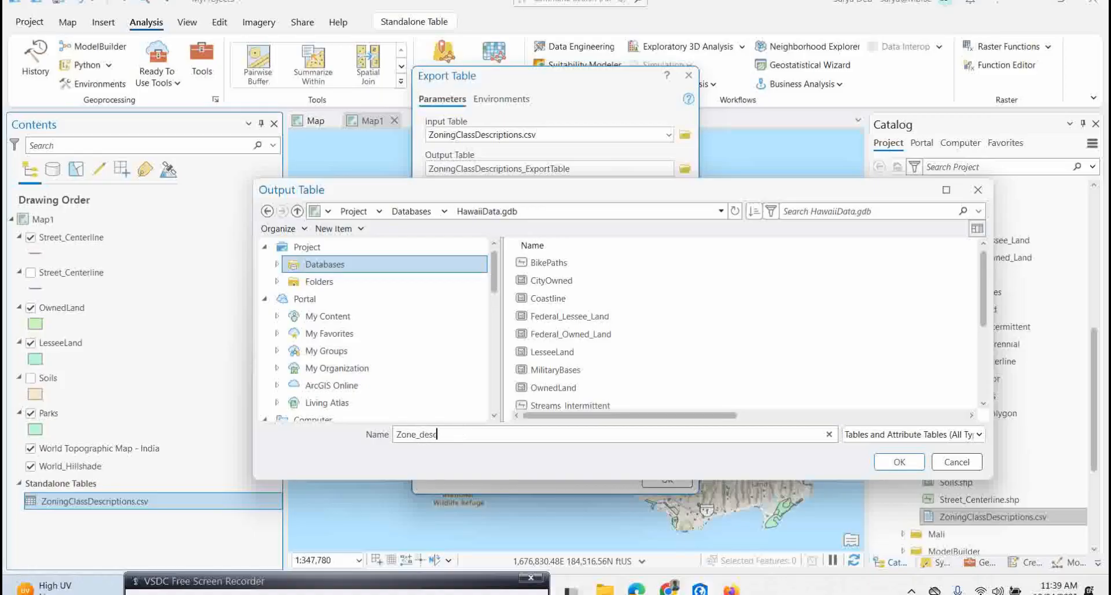
pyautogui.click(899, 463)
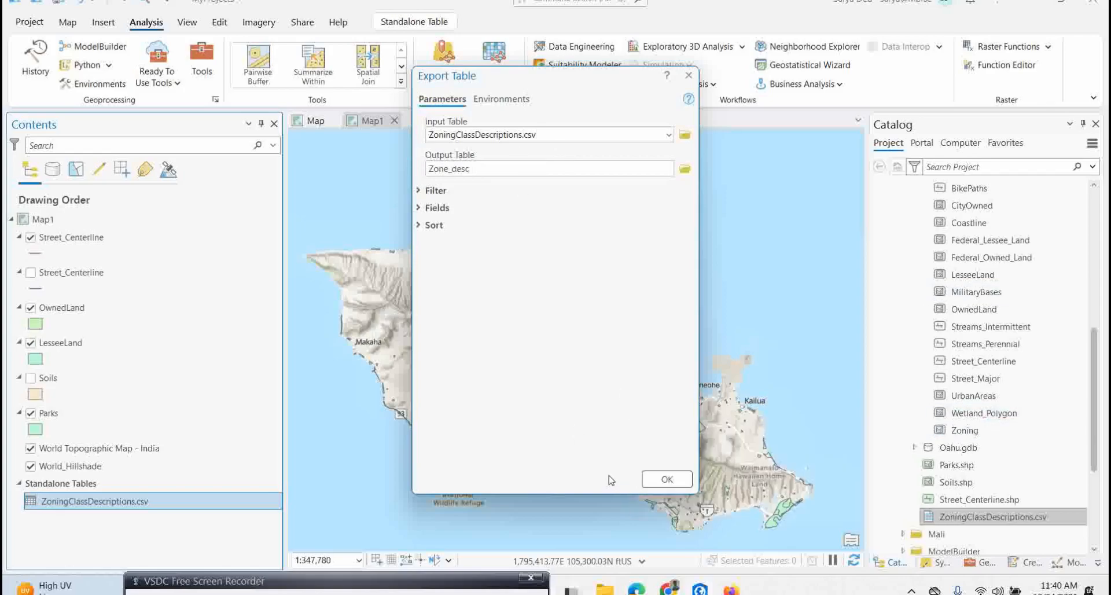
pyautogui.click(667, 479)
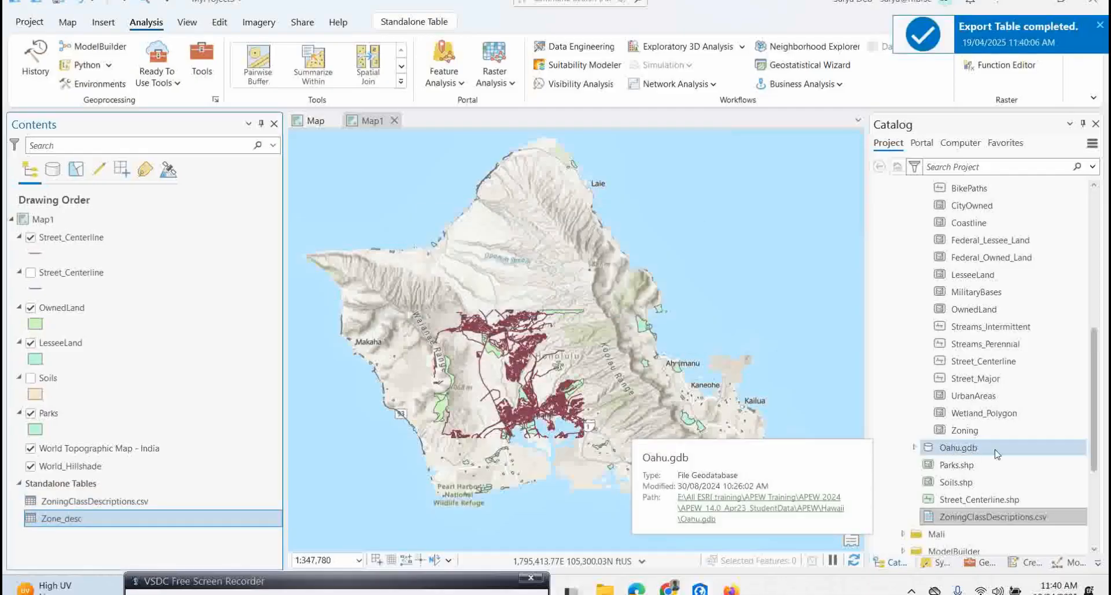
# Collapse and re-expand HawaiiData.gdb in the project folders to check for the exported Zone_desc table
pyautogui.scroll(2, 919, 248)
pyautogui.click(914, 252)
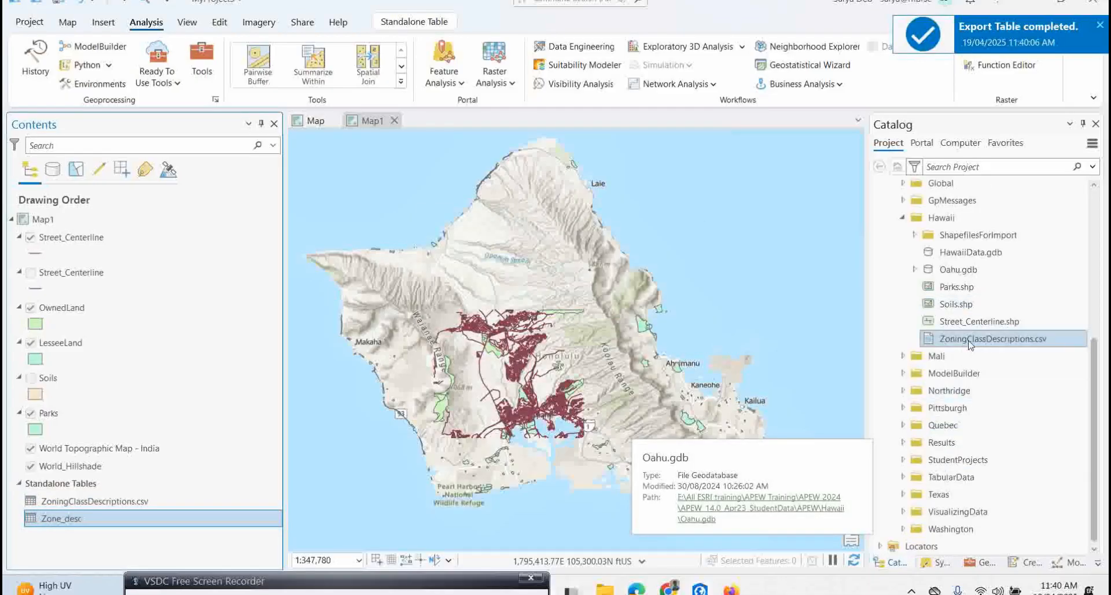
pyautogui.click(914, 252)
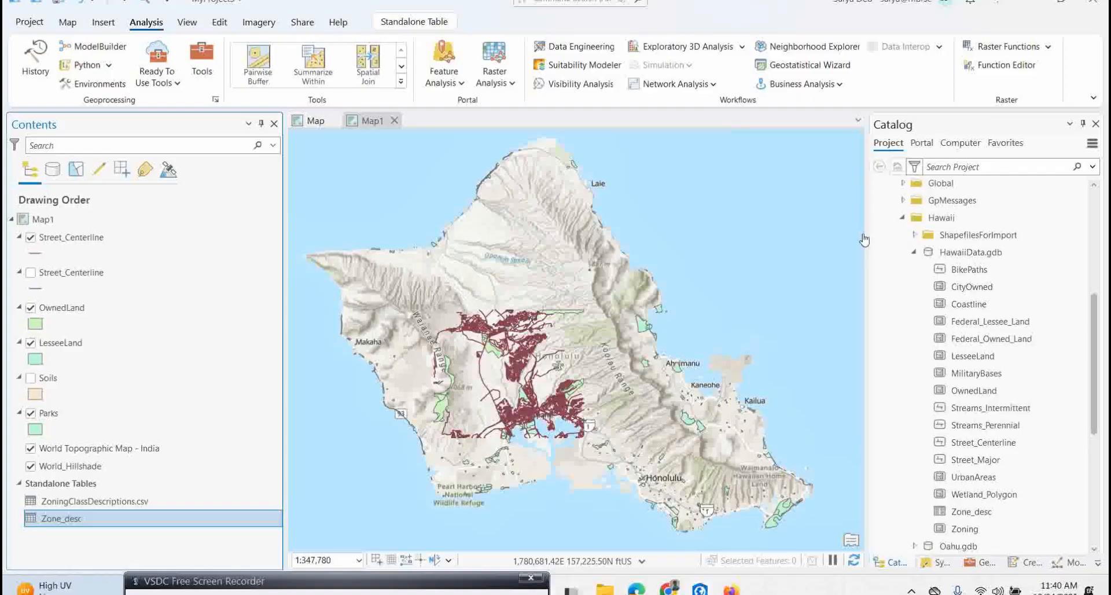
# Search the portal's Living Atlas for "Hawaiian home lands"
pyautogui.click(921, 144)
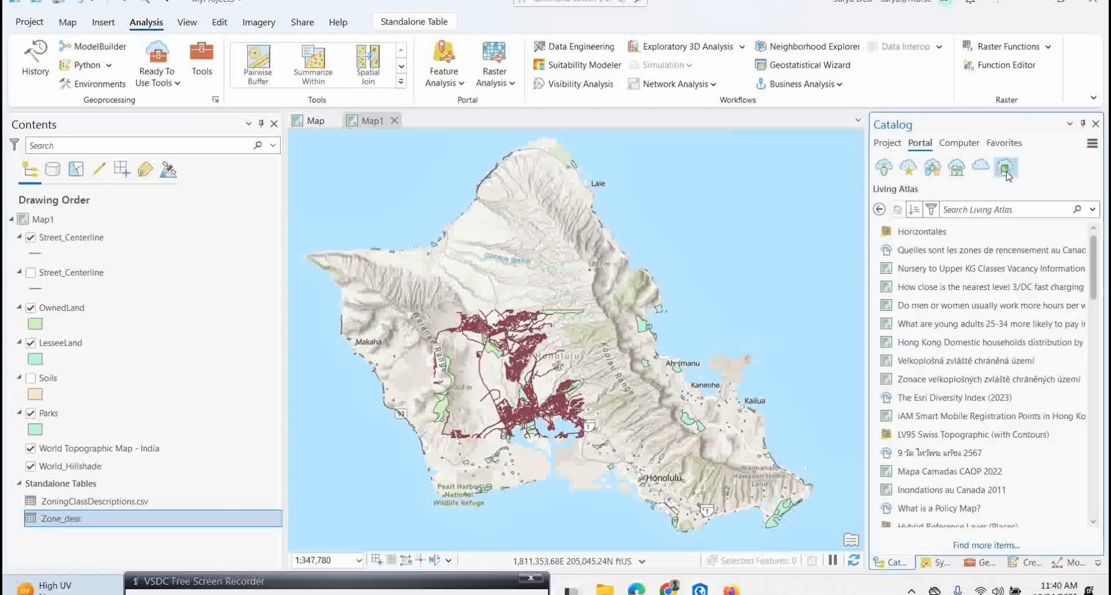
pyautogui.click(986, 211)
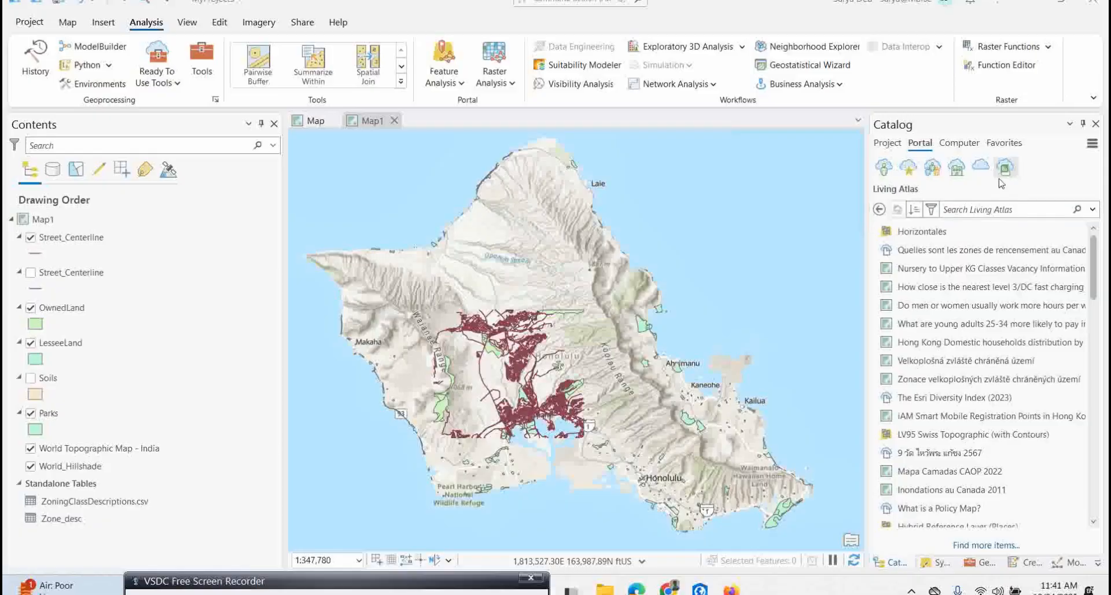
pyautogui.click(970, 210)
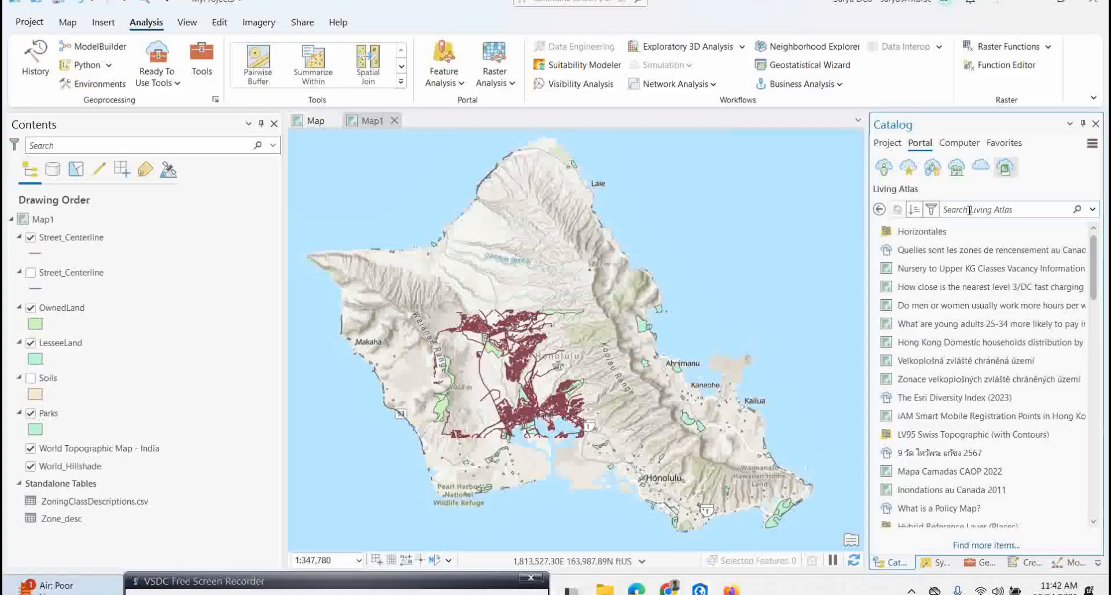
pyautogui.write('Hawa')
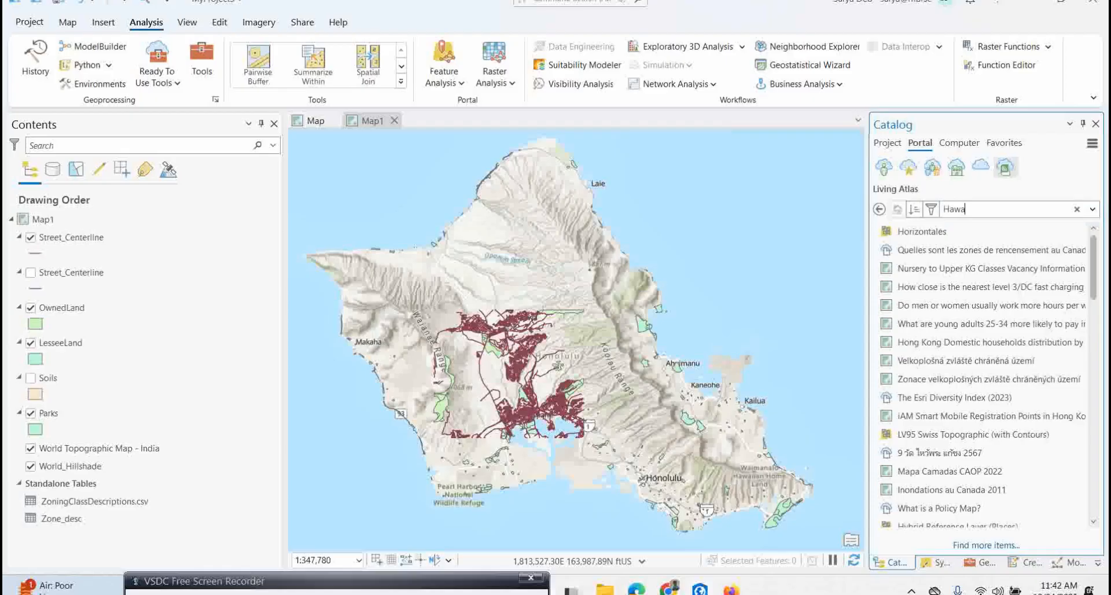
pyautogui.write('iian home lands')
pyautogui.press('Return')
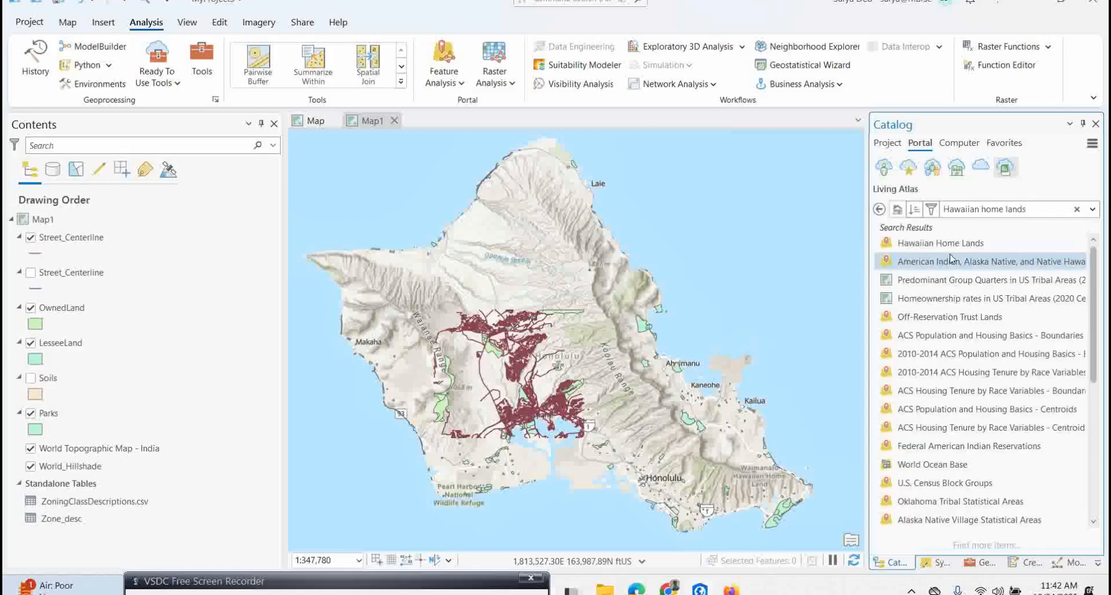
# Add the Hawaiian Home Lands feature layer from the Living Atlas results to Map1
pyautogui.moveTo(880, 247)
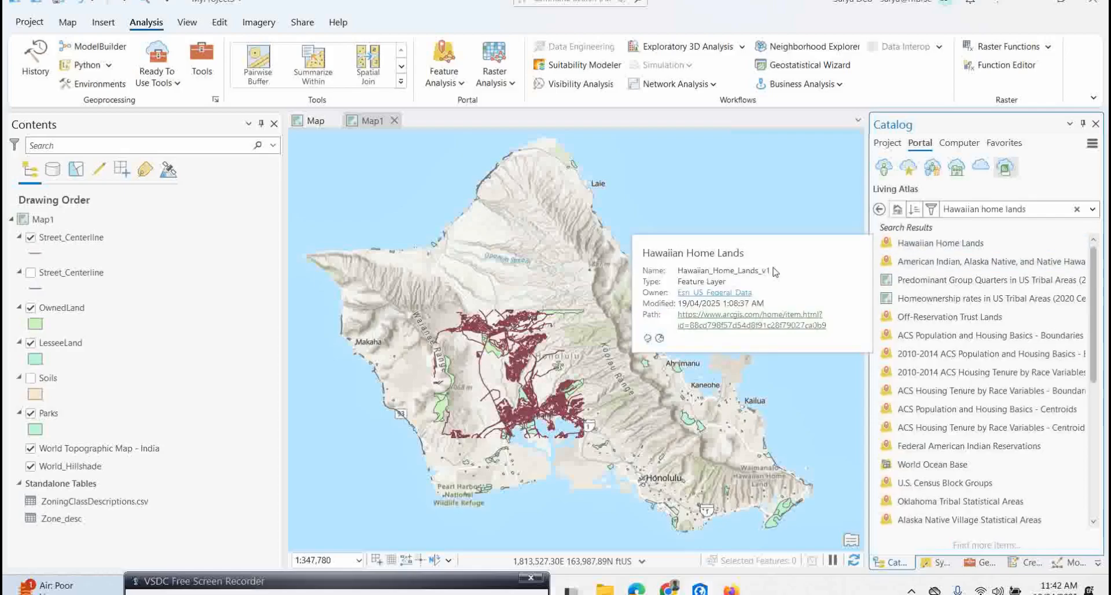
pyautogui.rightClick(939, 247)
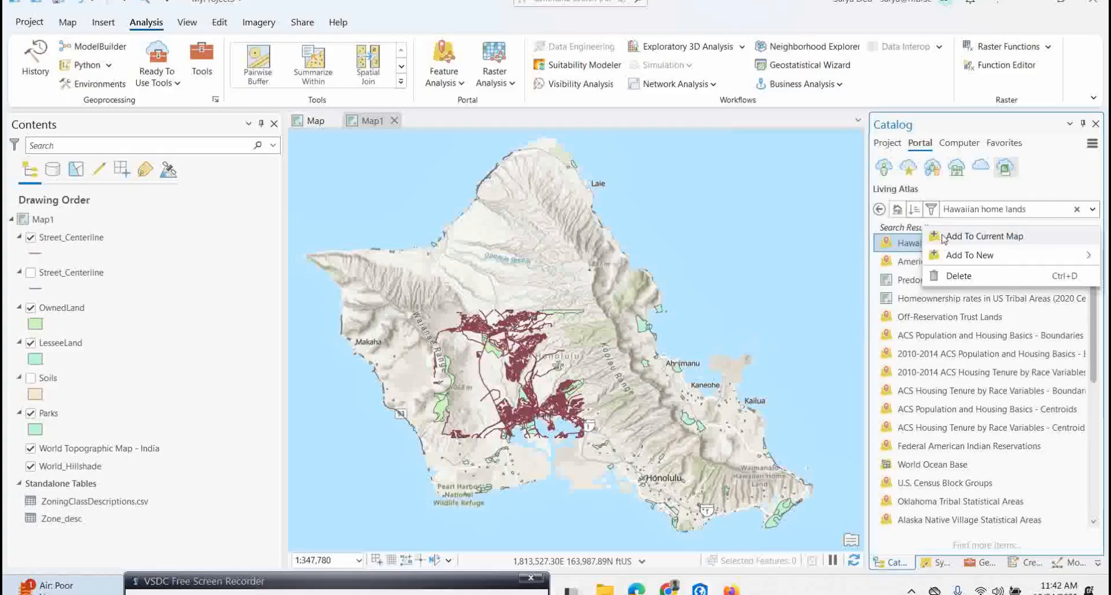
pyautogui.click(938, 238)
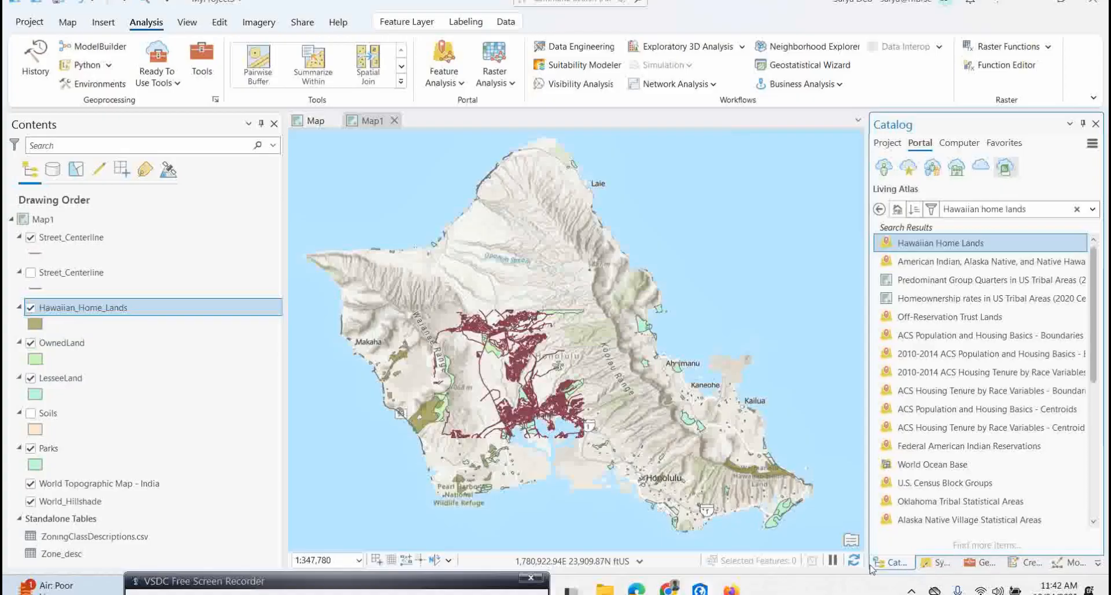
# Start a feature export of the Hawaiian_Home_Lands layer and set HawaiiData.gdb in the Hawaii folder as the output location
pyautogui.click(891, 142)
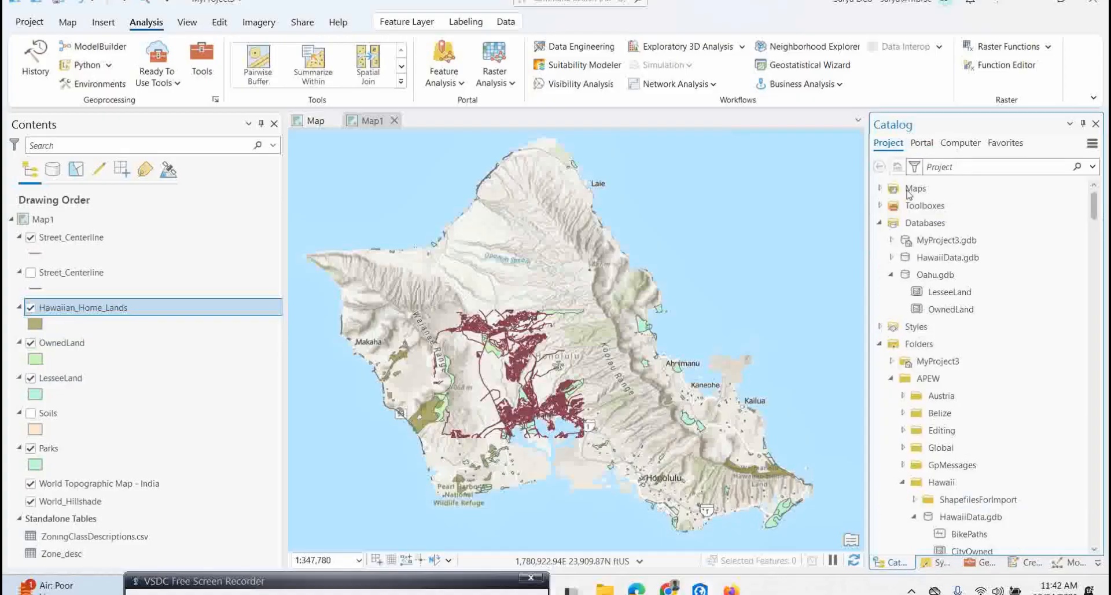
pyautogui.scroll(-3, 981, 471)
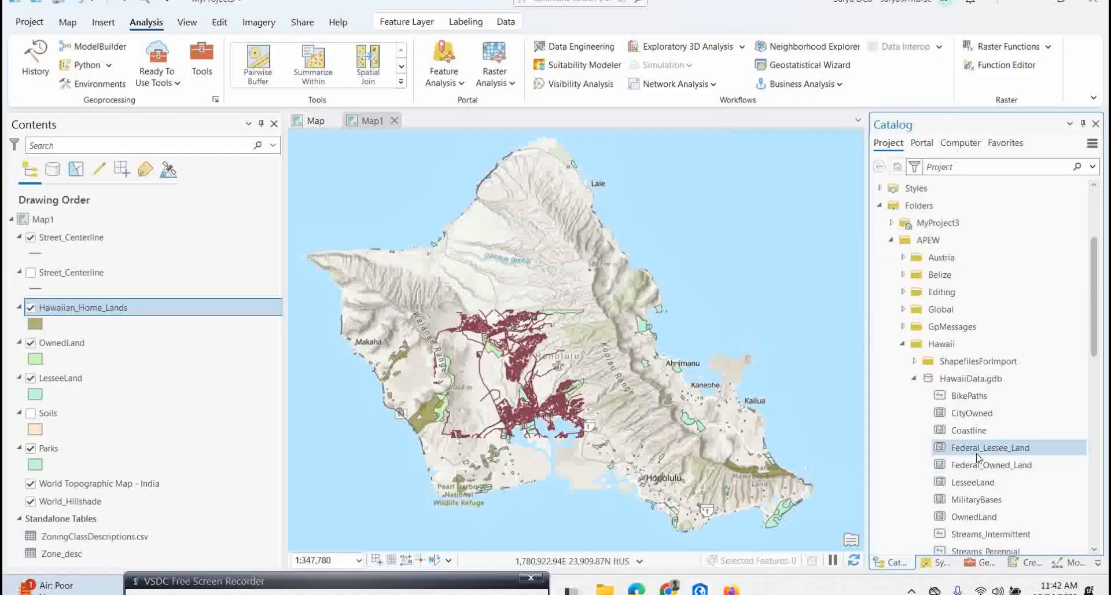
pyautogui.rightClick(116, 313)
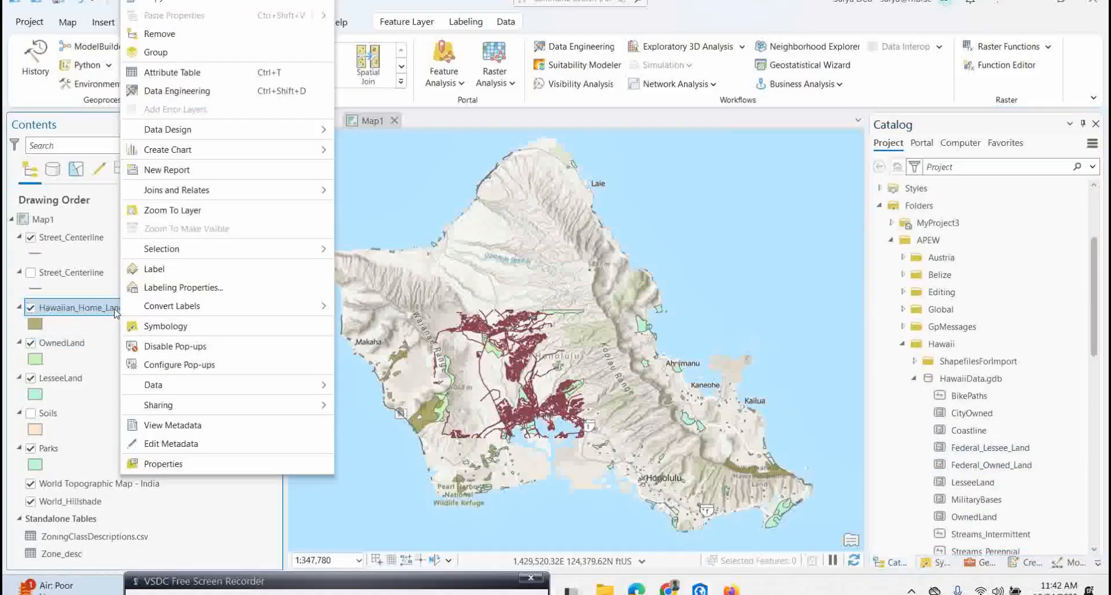
pyautogui.moveTo(323, 392)
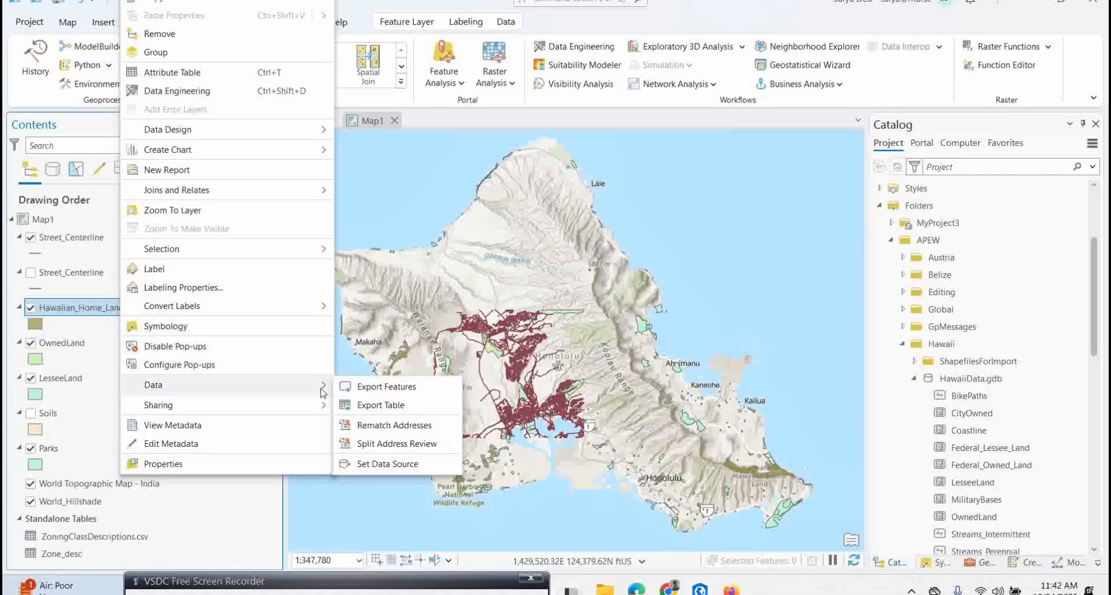
pyautogui.click(403, 389)
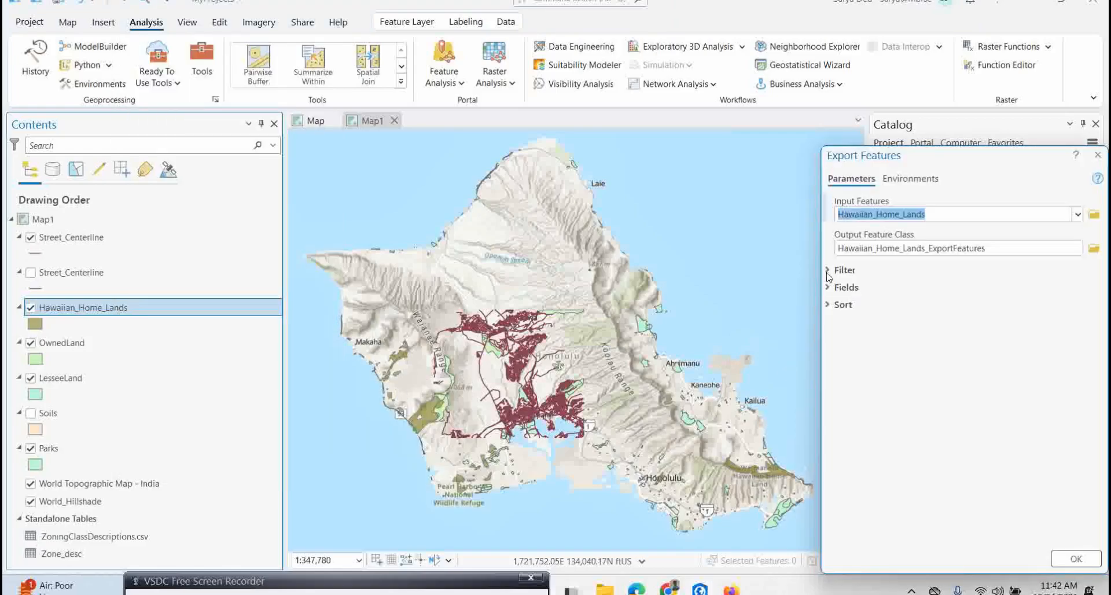
pyautogui.click(1093, 248)
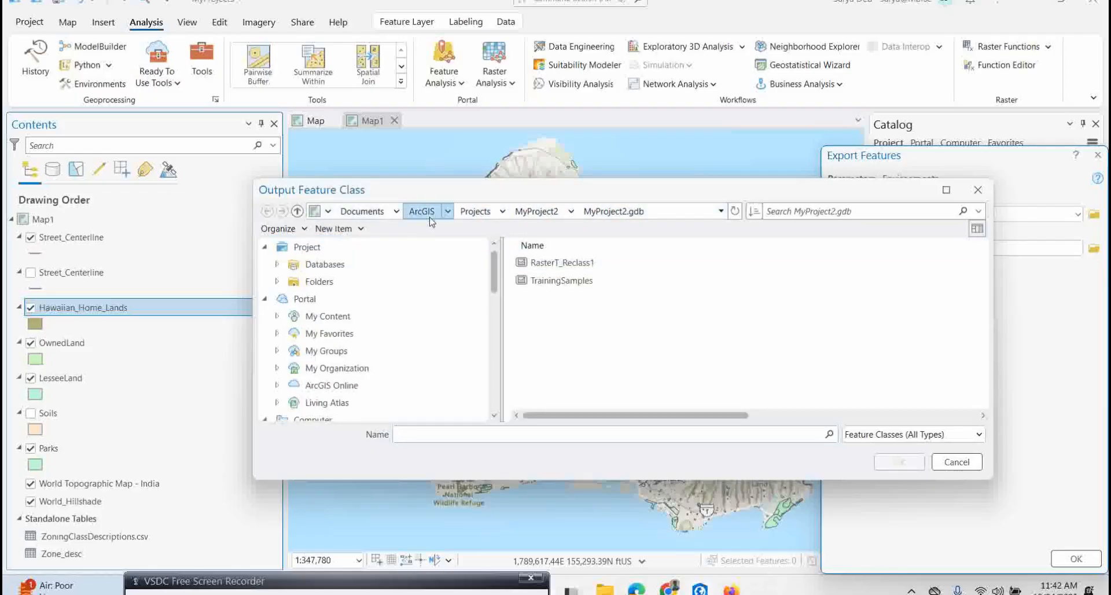
pyautogui.click(480, 213)
pyautogui.scroll(-3, 326, 385)
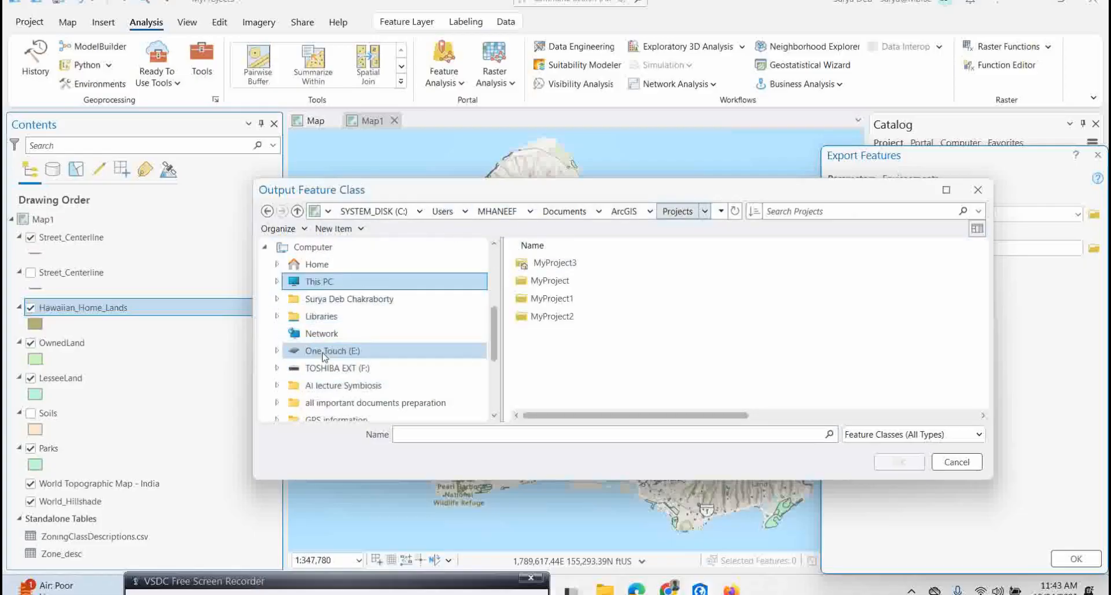
pyautogui.click(323, 369)
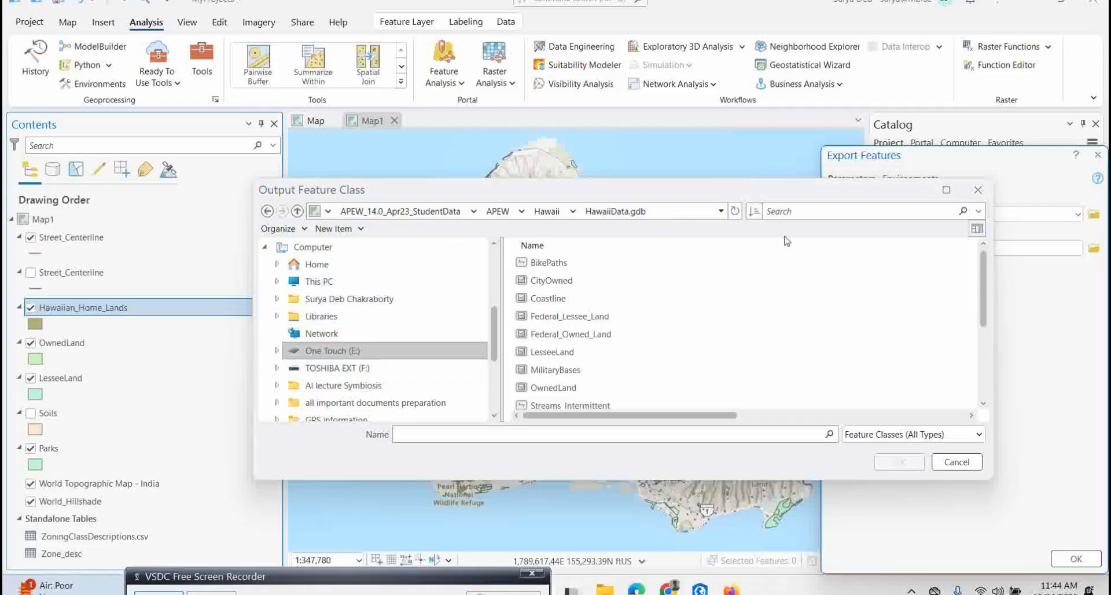
pyautogui.moveTo(521, 189); pyautogui.dragTo(629, 176)
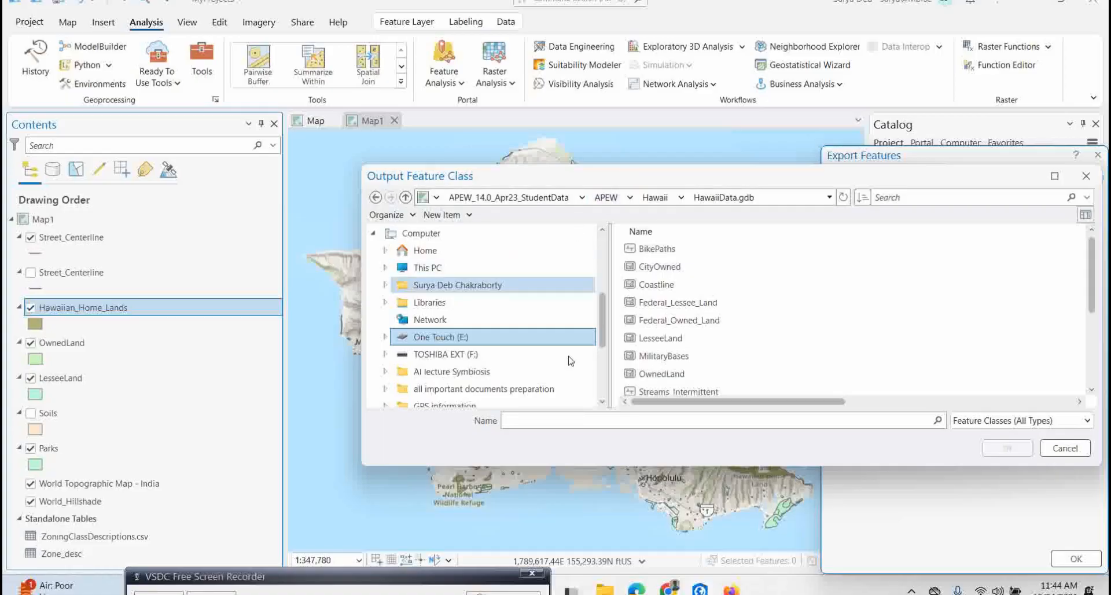
# Name the output feature class Oahu_home_lands and run the export
pyautogui.click(524, 425)
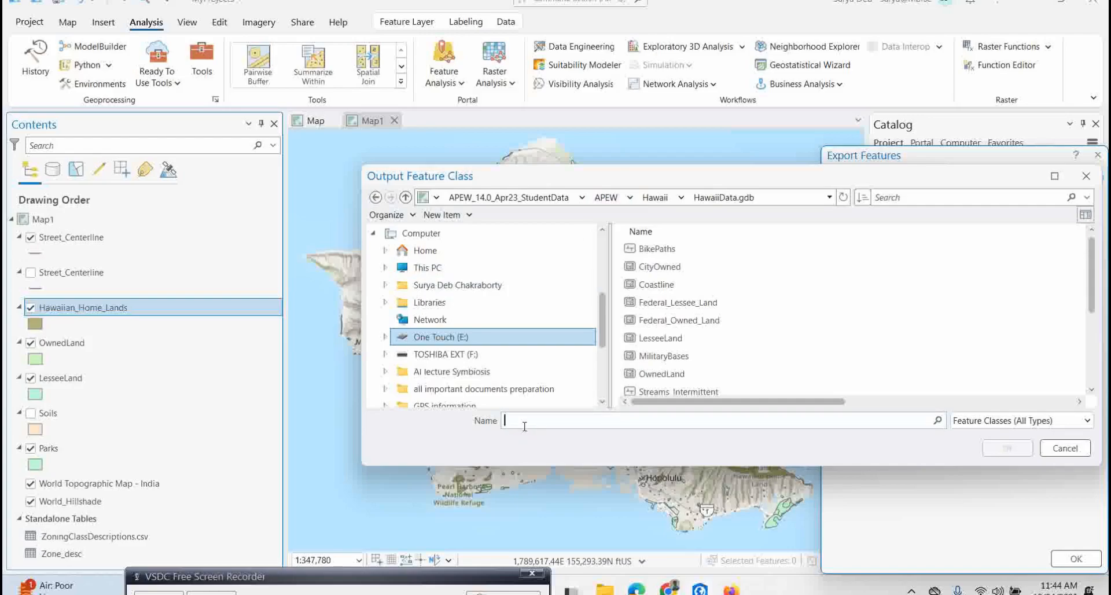
pyautogui.write('O')
pyautogui.write('ahu')
pyautogui.write('_home')
pyautogui.write('_k')
pyautogui.write('lands')
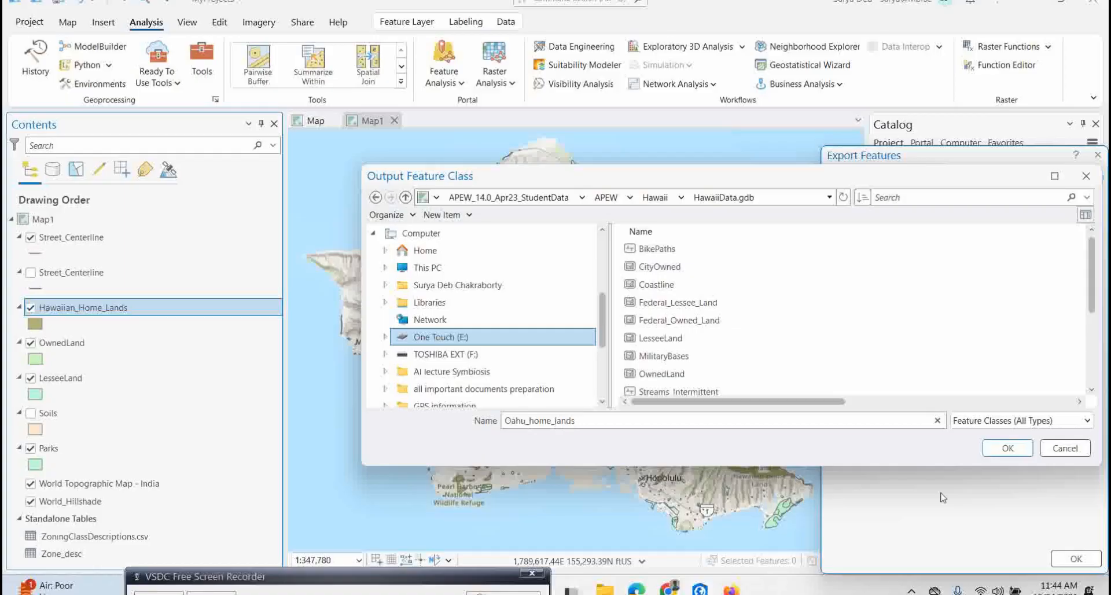
pyautogui.click(1008, 448)
pyautogui.moveTo(977, 160); pyautogui.dragTo(799, 148)
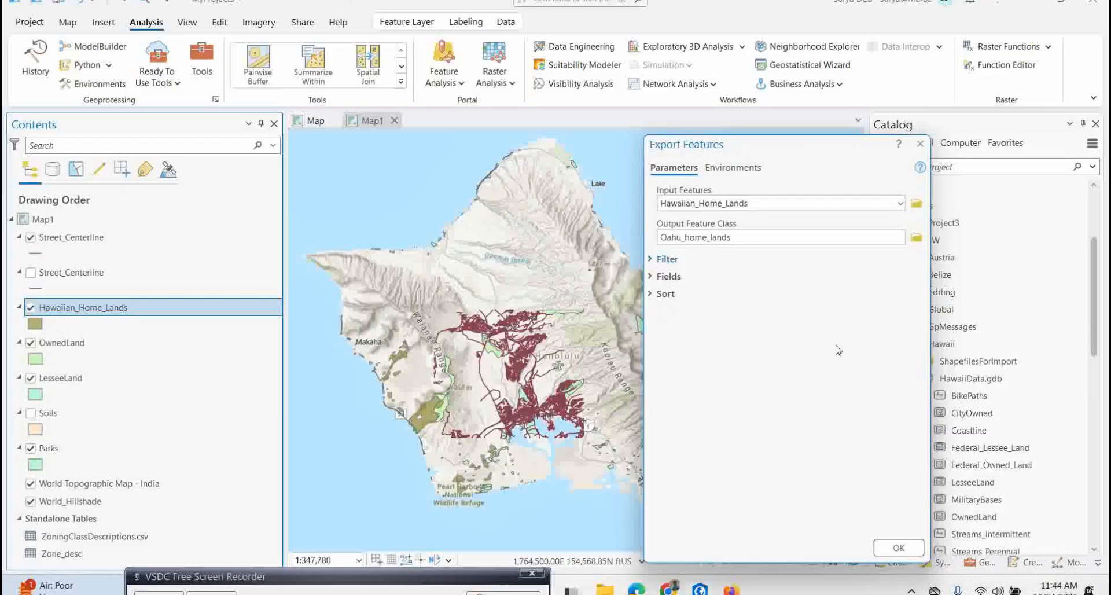
pyautogui.click(897, 547)
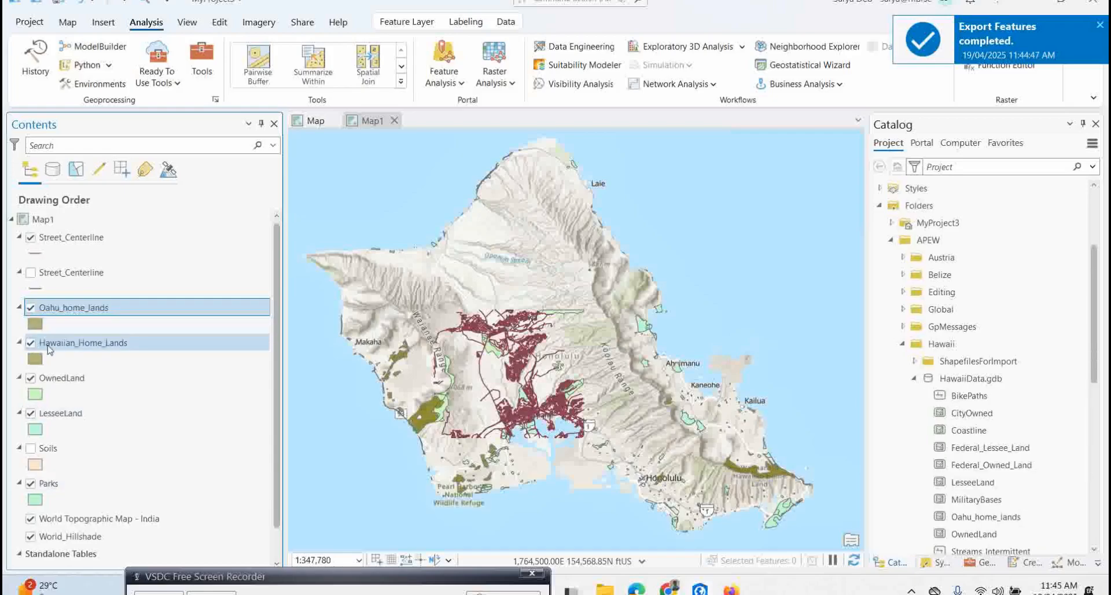
# Turn off the original Hawaiian_Home_Lands layer and remove it from Map1
pyautogui.click(31, 343)
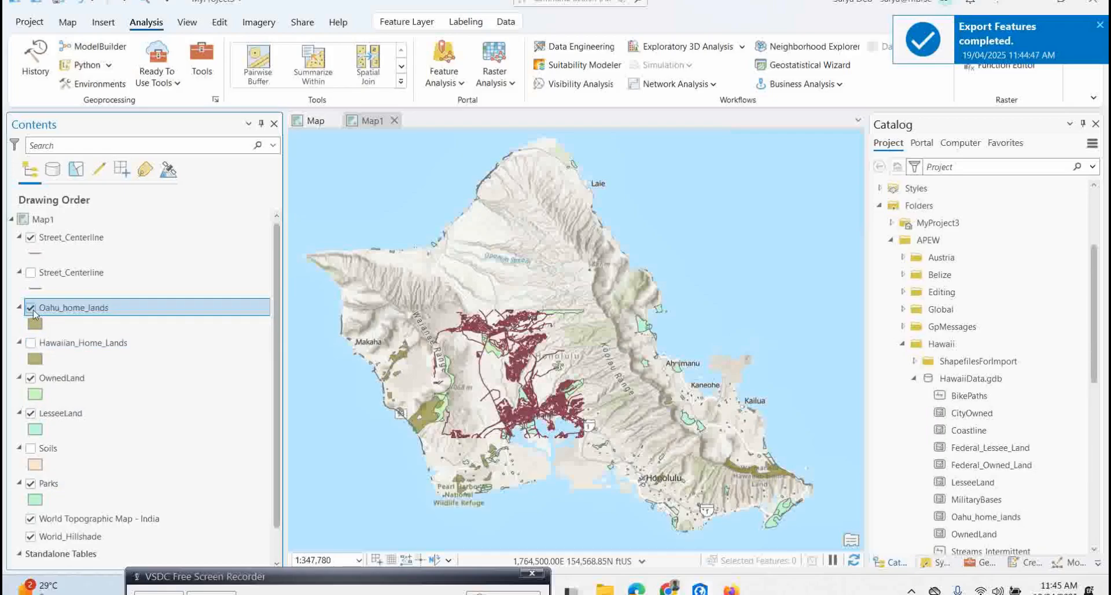
pyautogui.rightClick(69, 348)
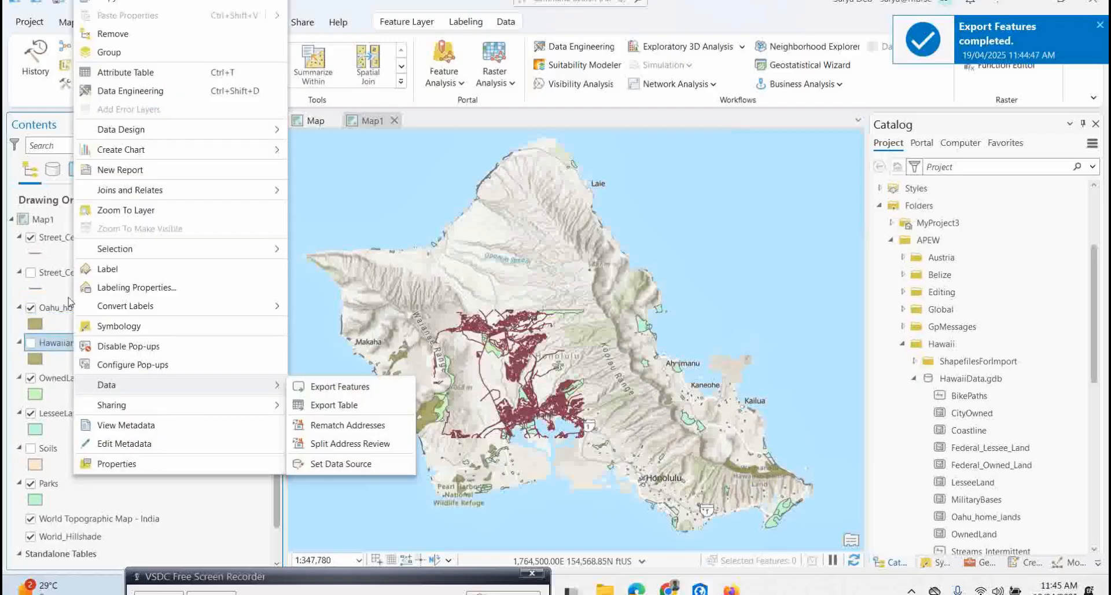
pyautogui.click(113, 33)
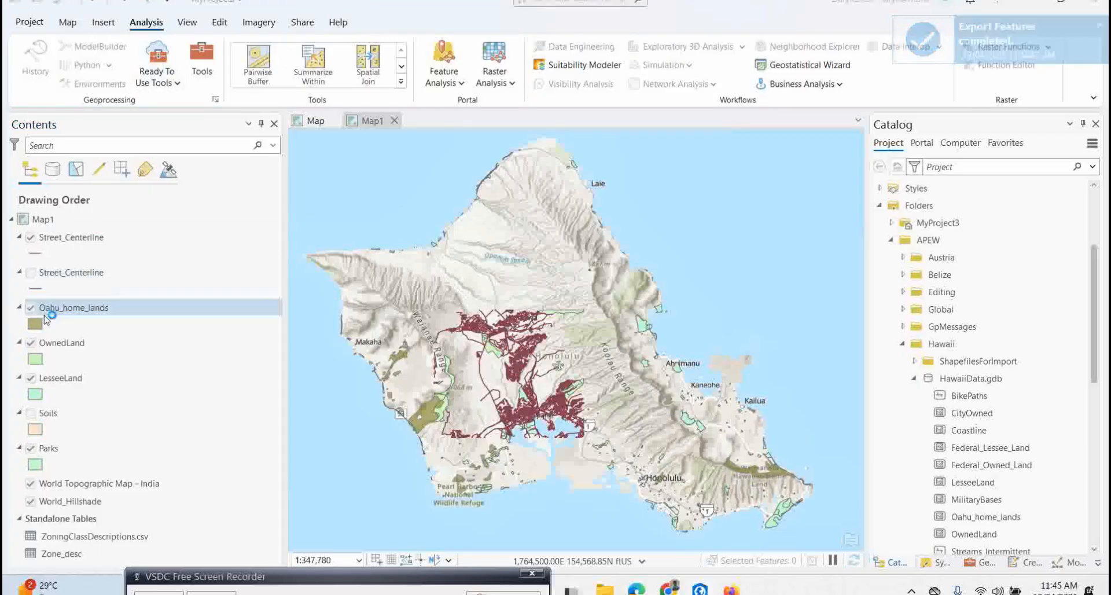
# Review the contents of HawaiiData.gdb, its import options and the shapefiles in the Hawaii folder
pyautogui.scroll(-5, 1021, 471)
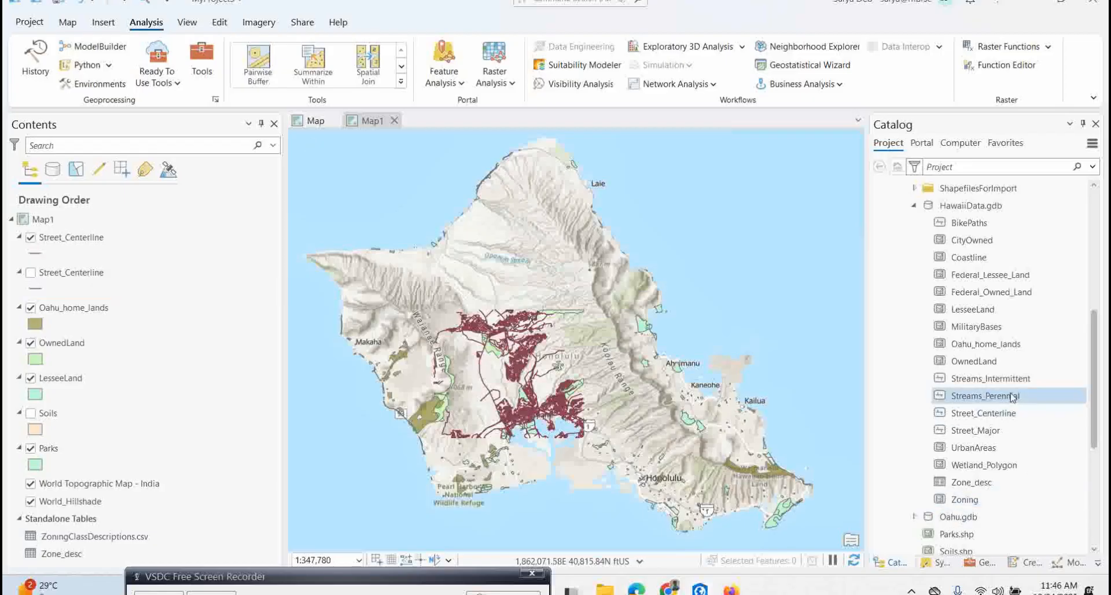
pyautogui.scroll(-3, 989, 457)
pyautogui.scroll(5, 988, 457)
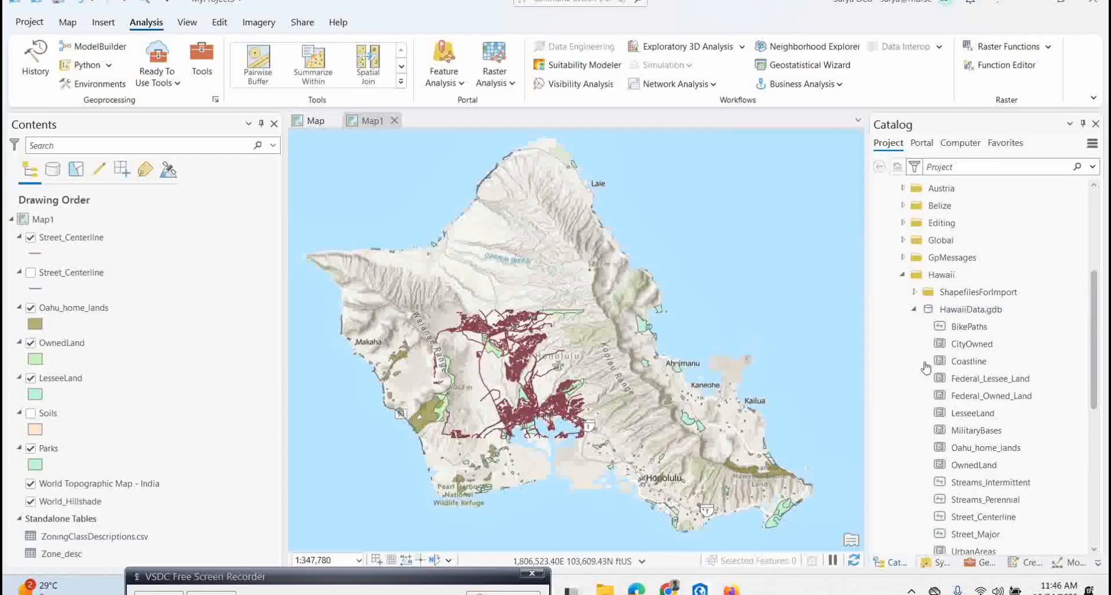
pyautogui.rightClick(972, 313)
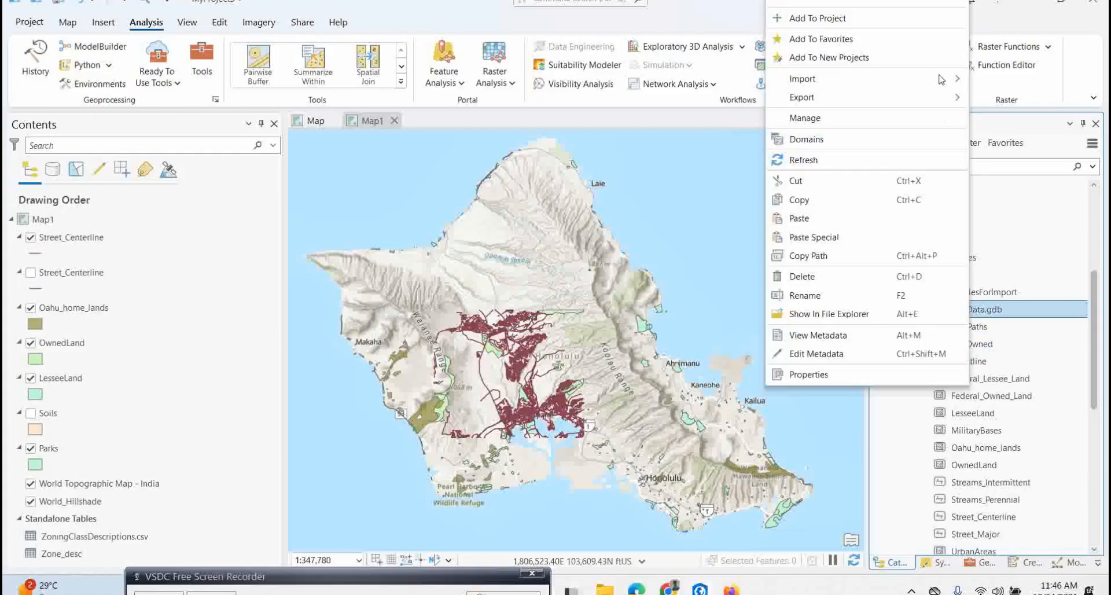
pyautogui.moveTo(941, 80)
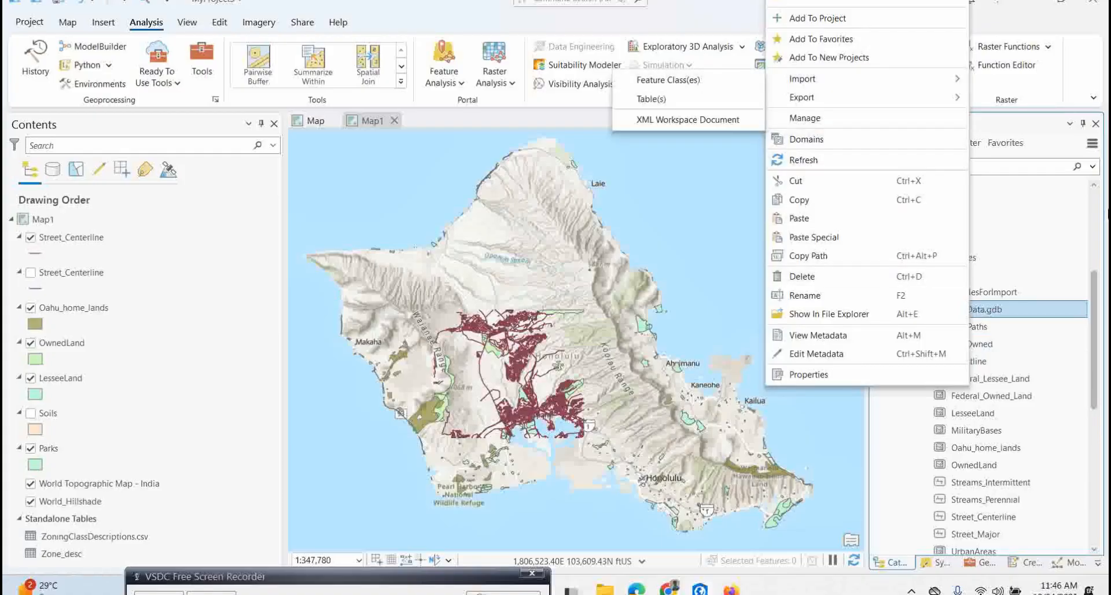
pyautogui.press('Escape')
pyautogui.press('Escape')
pyautogui.scroll(-5, 1003, 347)
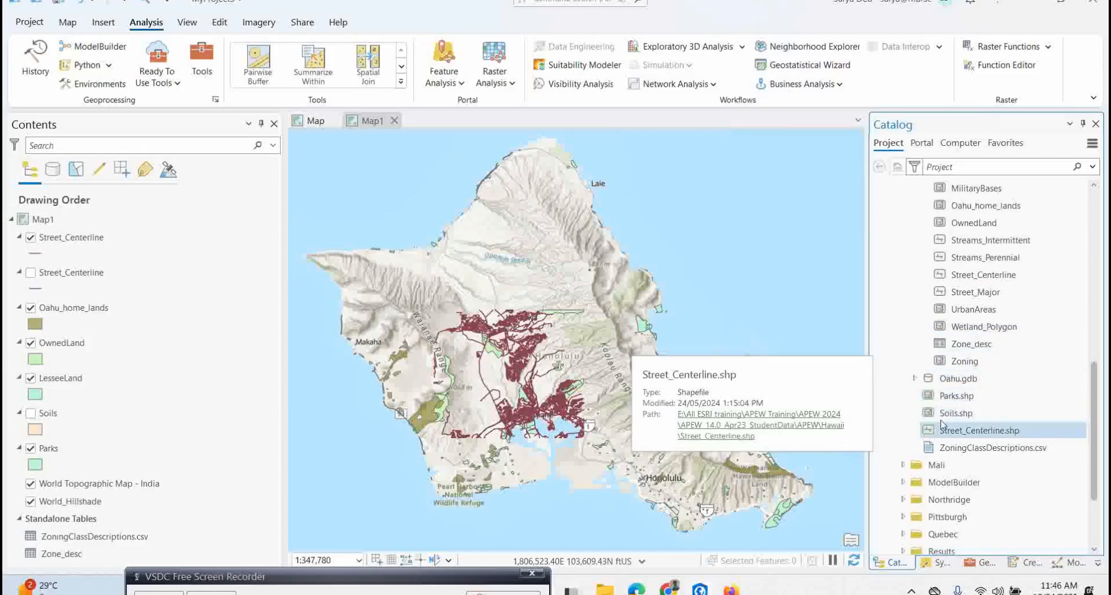
pyautogui.scroll(3, 999, 290)
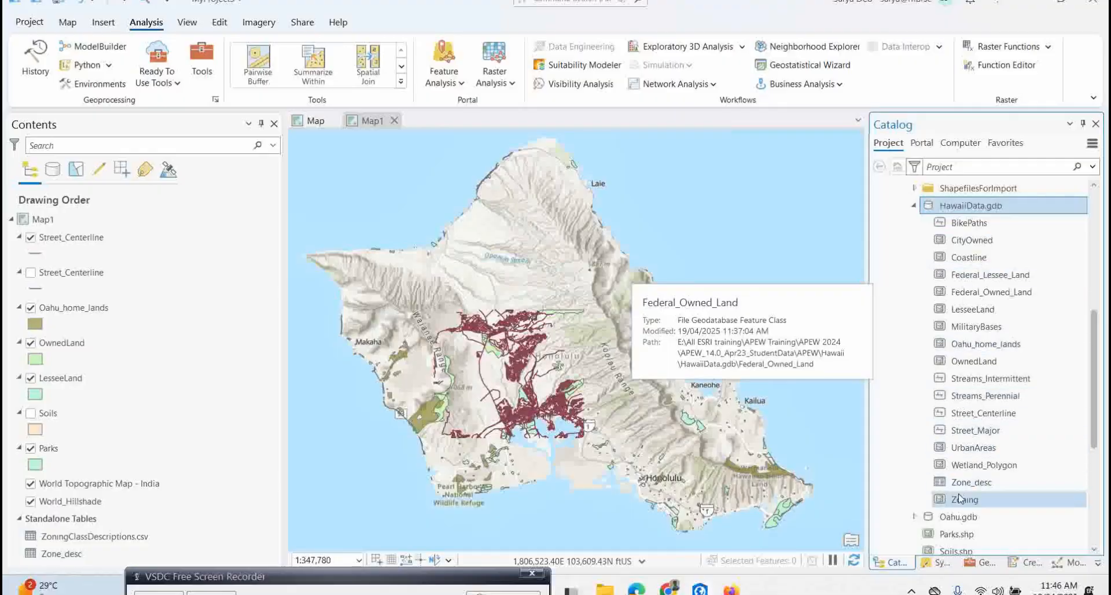
pyautogui.scroll(-2, 972, 362)
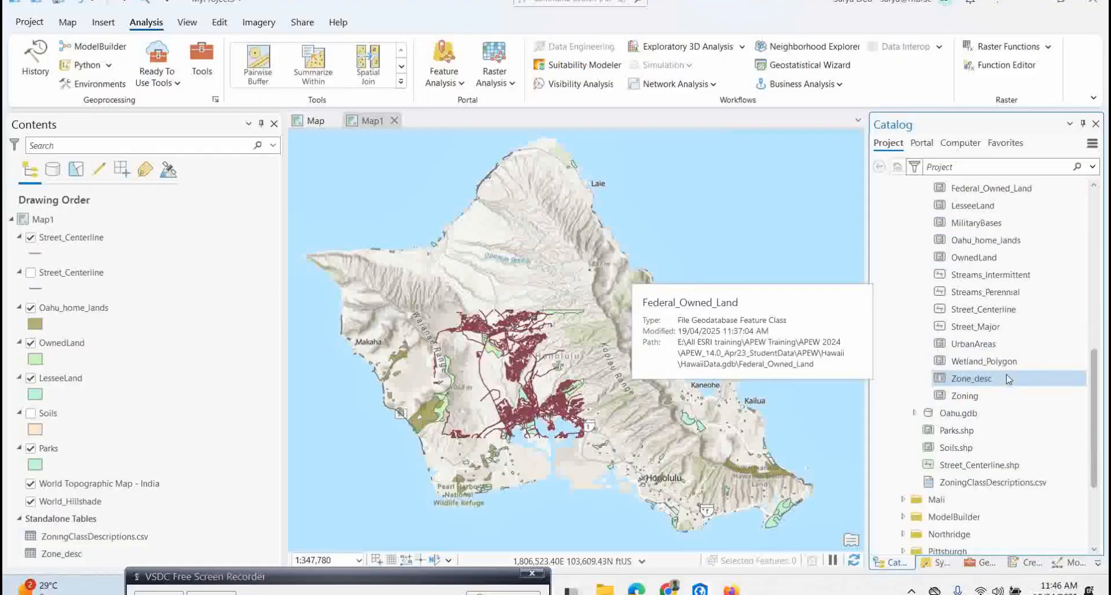
# Start Export Features for Parks.shp in the Hawaii folder and set HawaiiData.gdb as the output location
pyautogui.rightClick(949, 433)
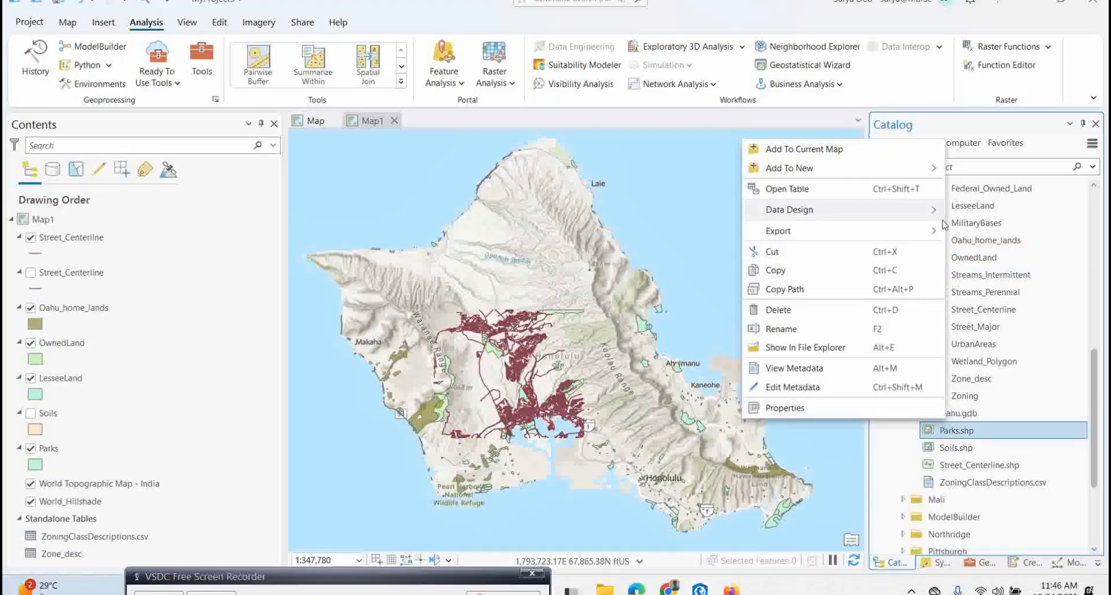
pyautogui.moveTo(939, 239)
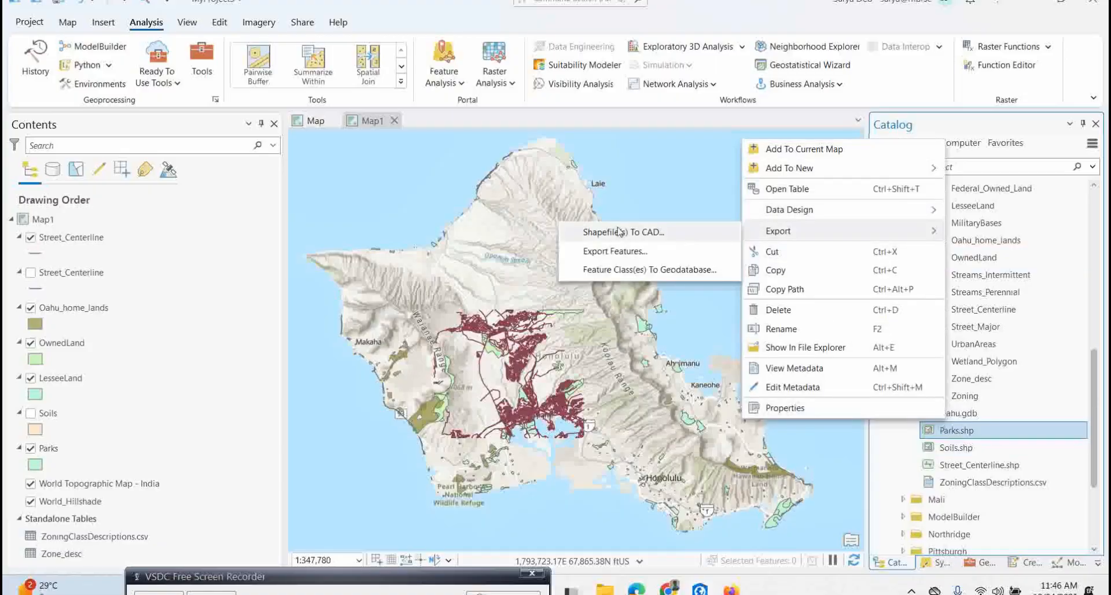
pyautogui.click(605, 255)
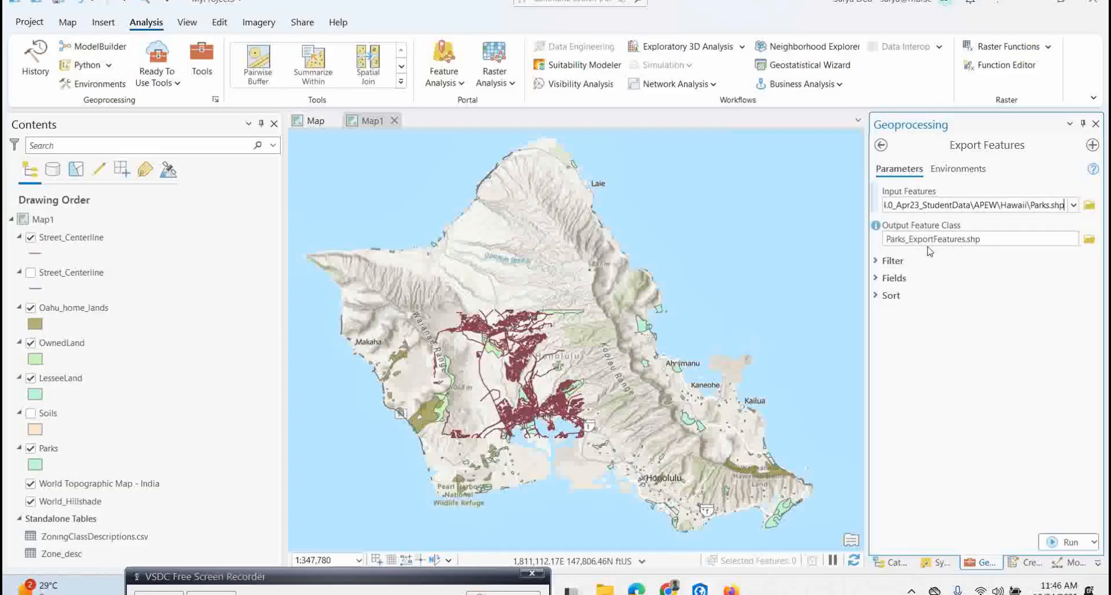
pyautogui.click(1088, 239)
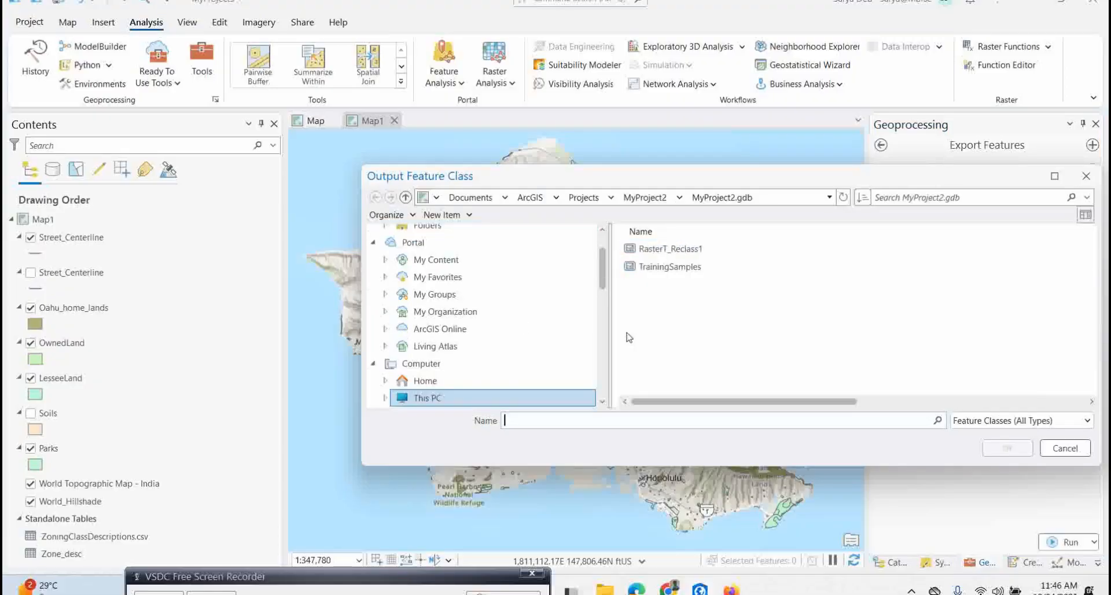
pyautogui.click(583, 197)
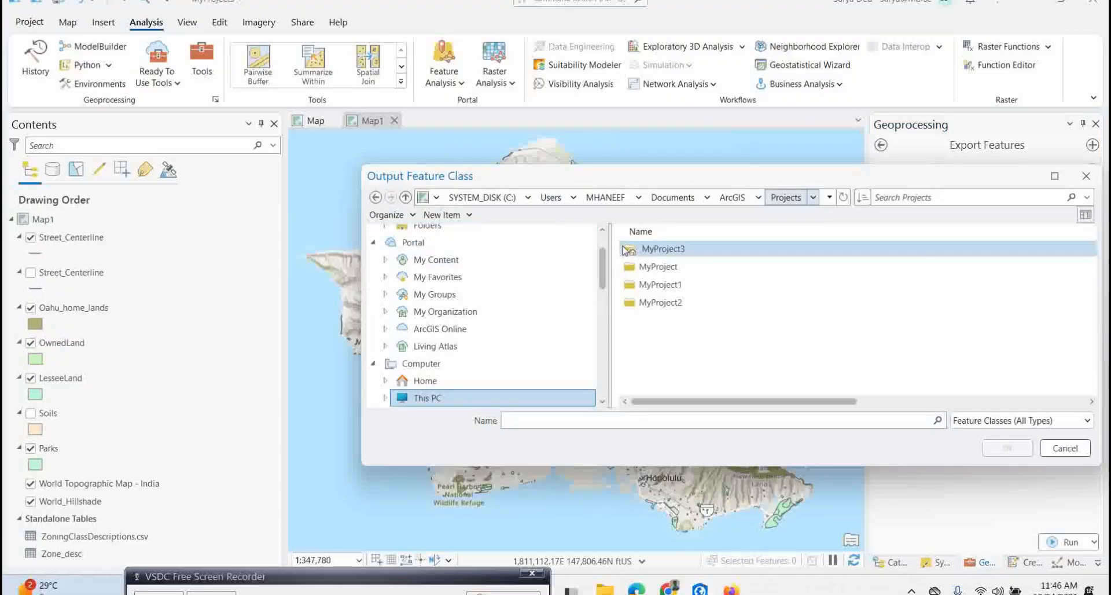
pyautogui.click(420, 400)
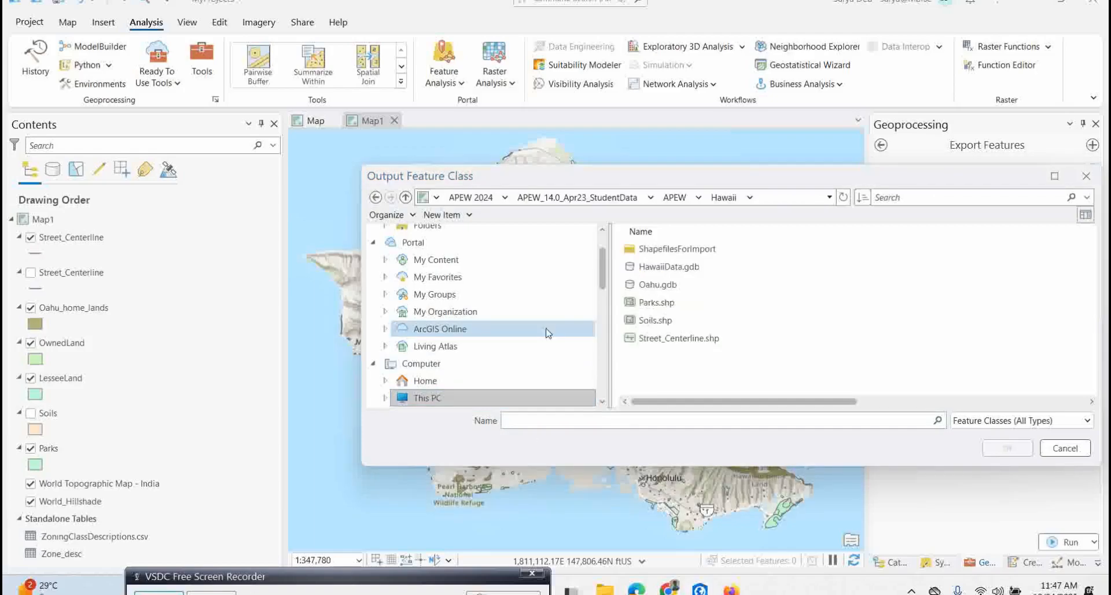
pyautogui.doubleClick(671, 266)
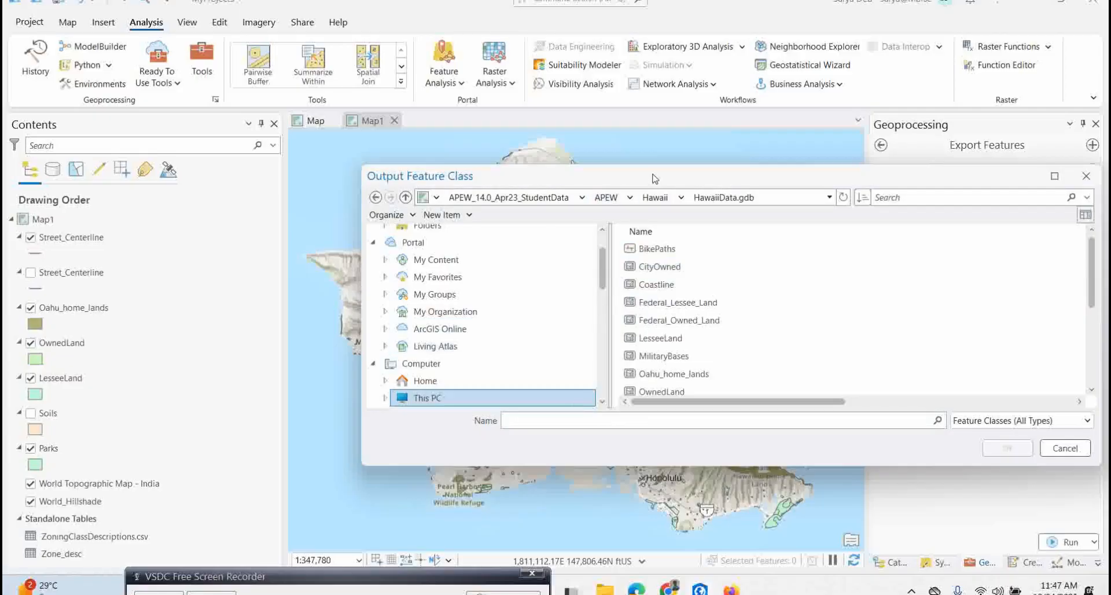
pyautogui.moveTo(652, 178); pyautogui.dragTo(489, 172)
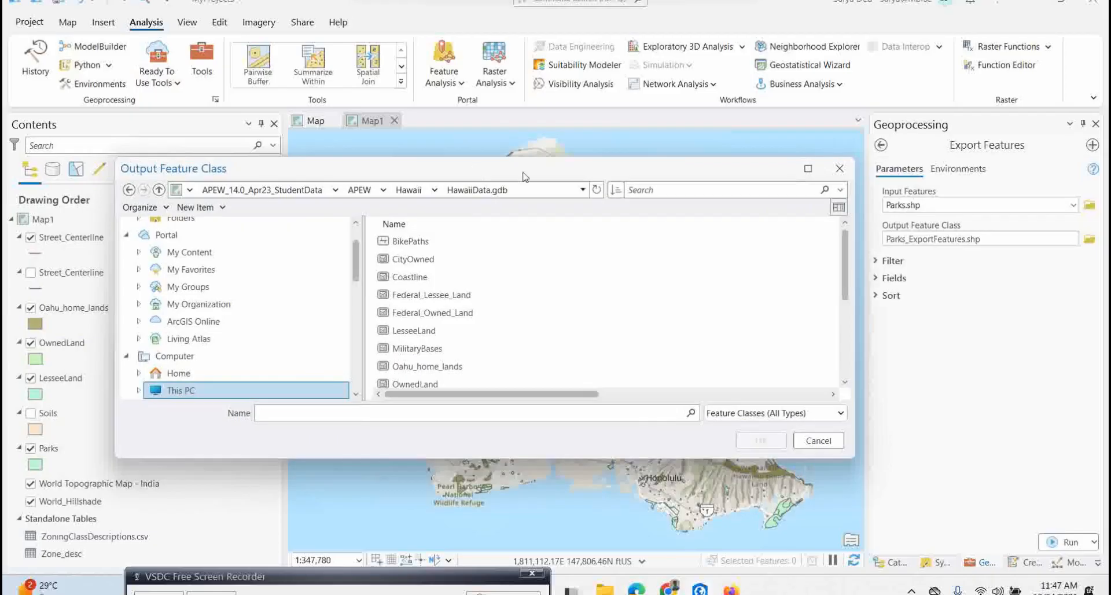
# Name the output feature class Parks and run the export
pyautogui.click(313, 414)
pyautogui.write('Parks')
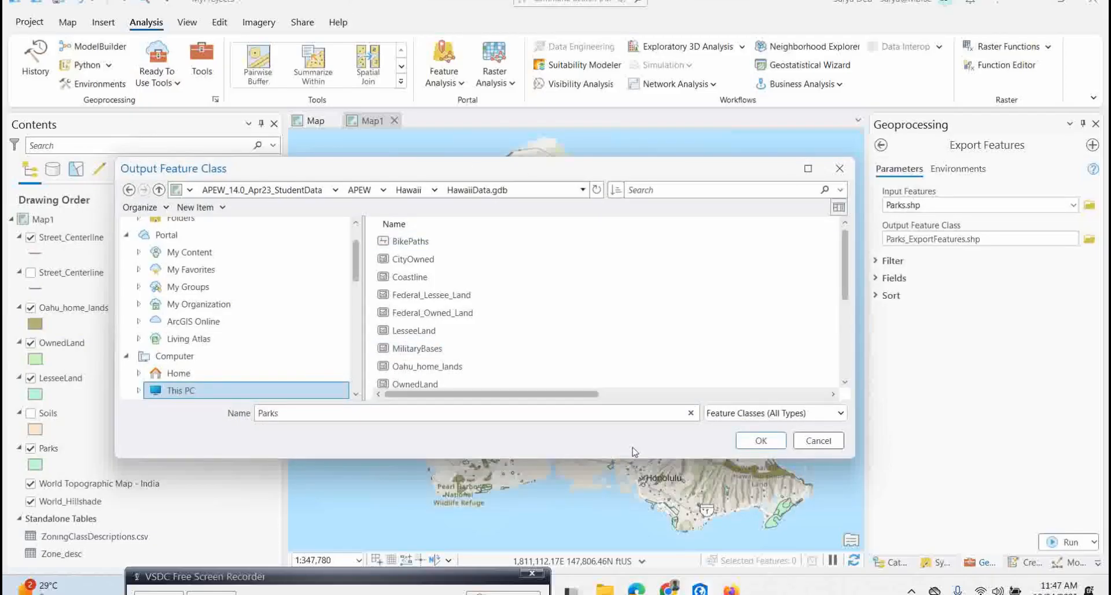
pyautogui.click(760, 440)
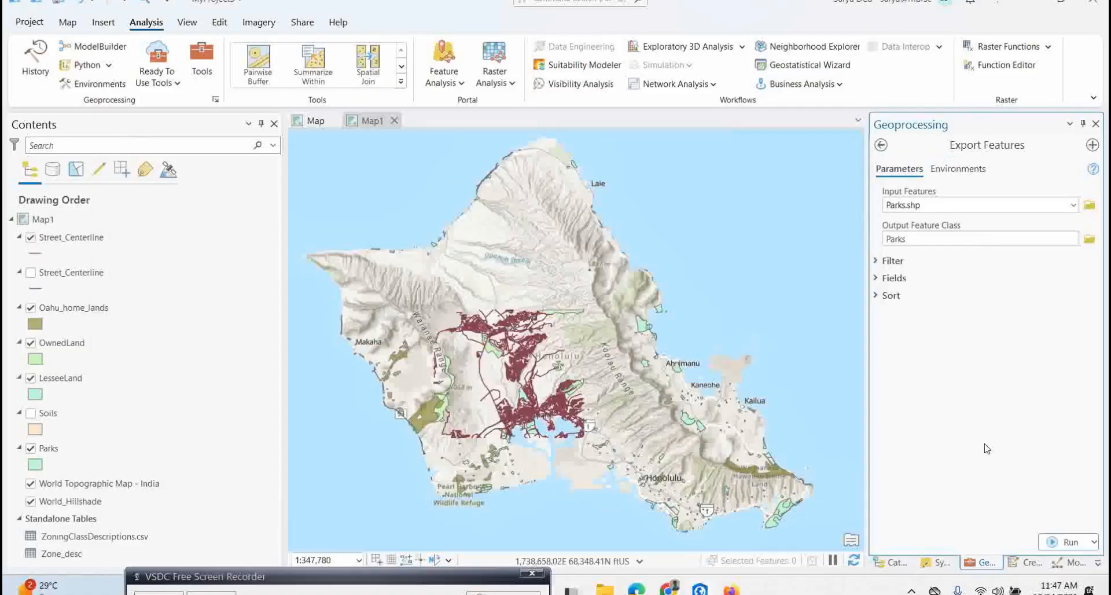
pyautogui.click(1058, 542)
pyautogui.moveTo(1031, 543)
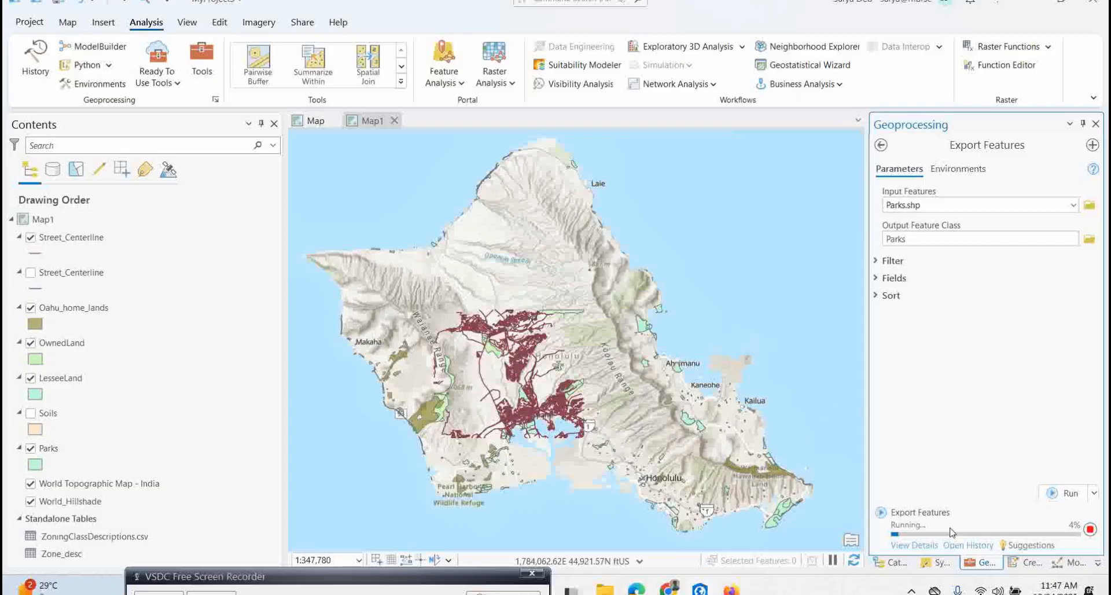
pyautogui.moveTo(960, 548)
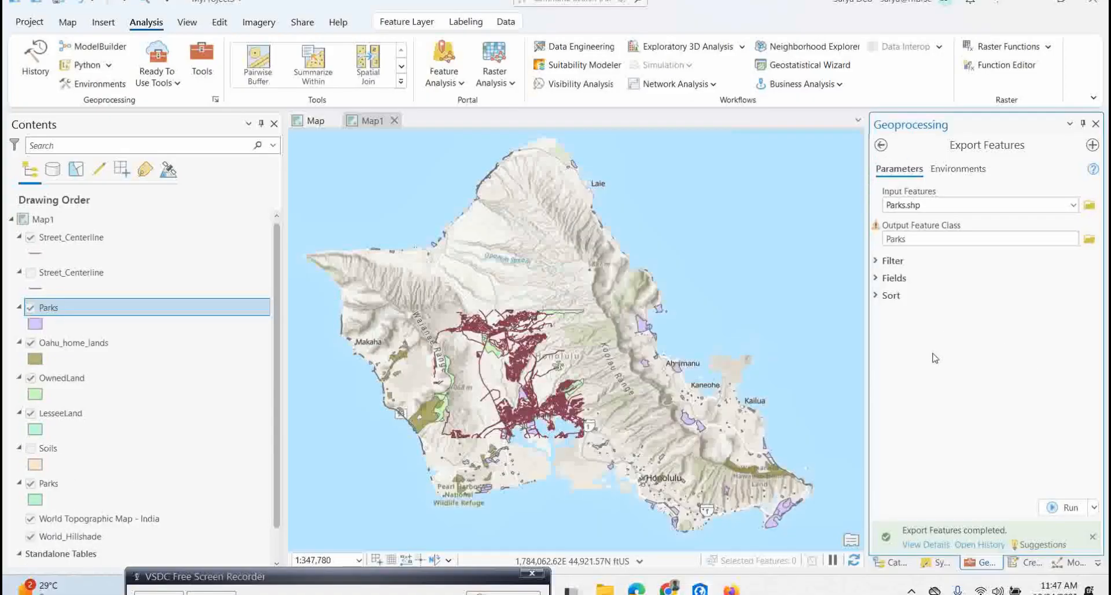
# Refresh HawaiiData.gdb in the project catalog and check its contents for the exported Parks feature class
pyautogui.click(894, 562)
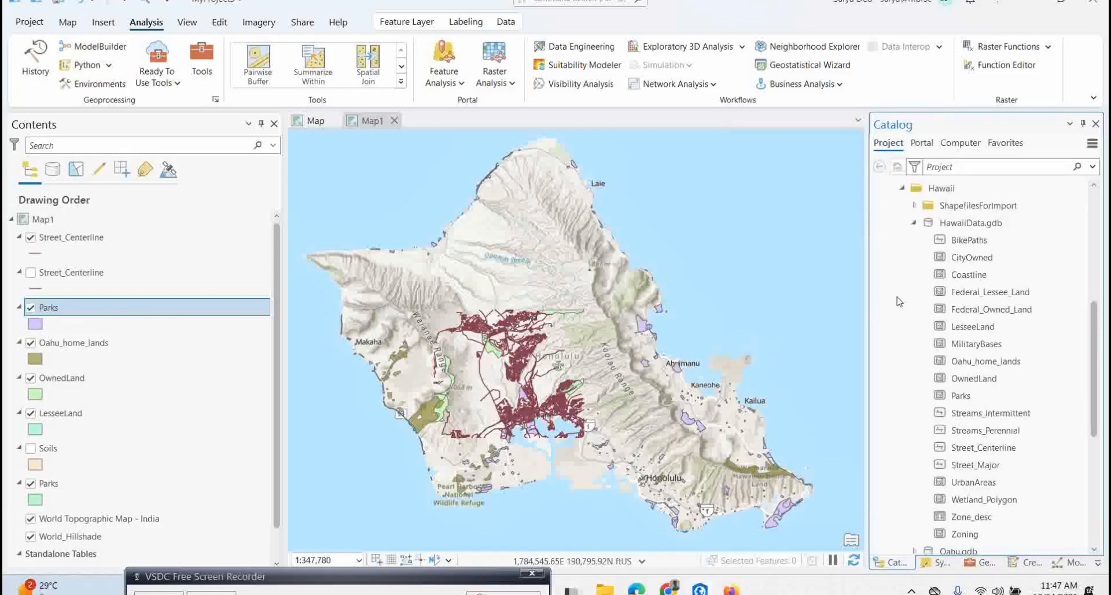
pyautogui.scroll(-2, 937, 418)
pyautogui.scroll(2, 943, 422)
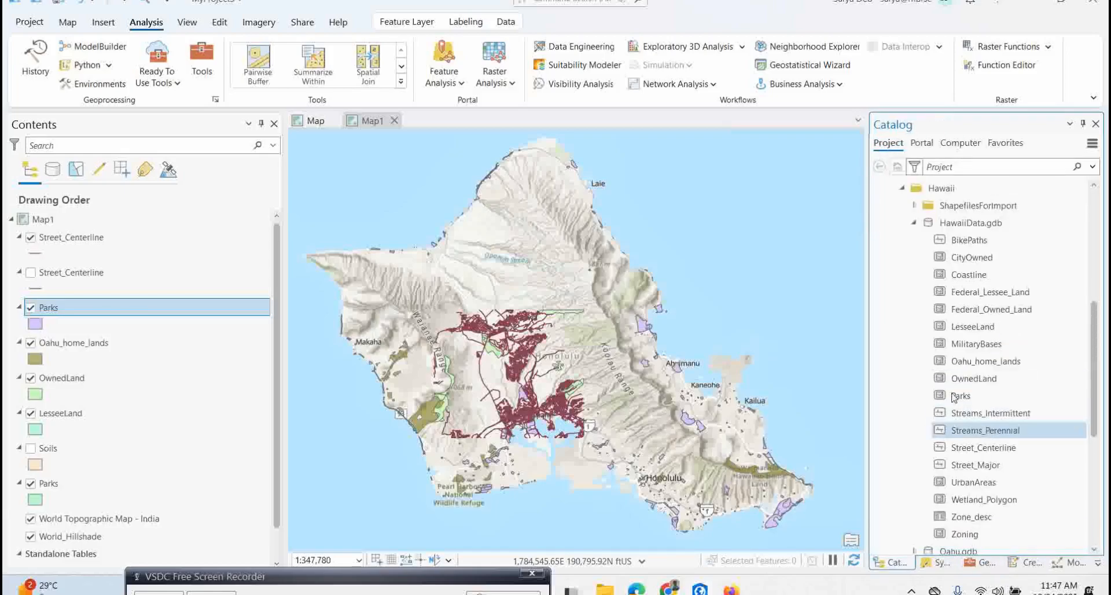
pyautogui.click(993, 225)
pyautogui.rightClick(994, 224)
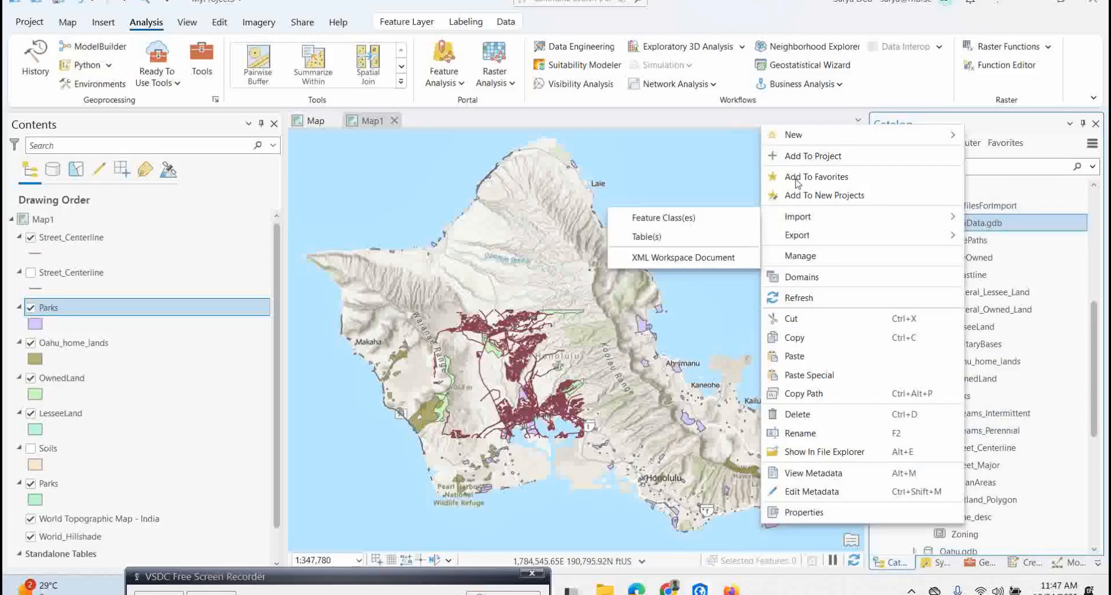
pyautogui.click(793, 298)
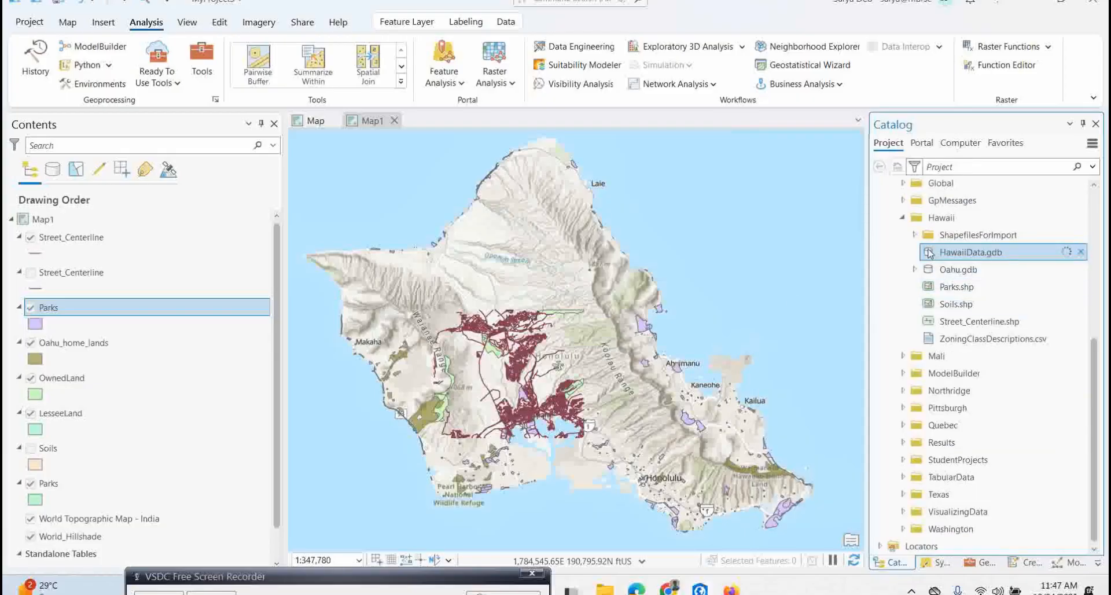
pyautogui.doubleClick(972, 253)
pyautogui.click(967, 305)
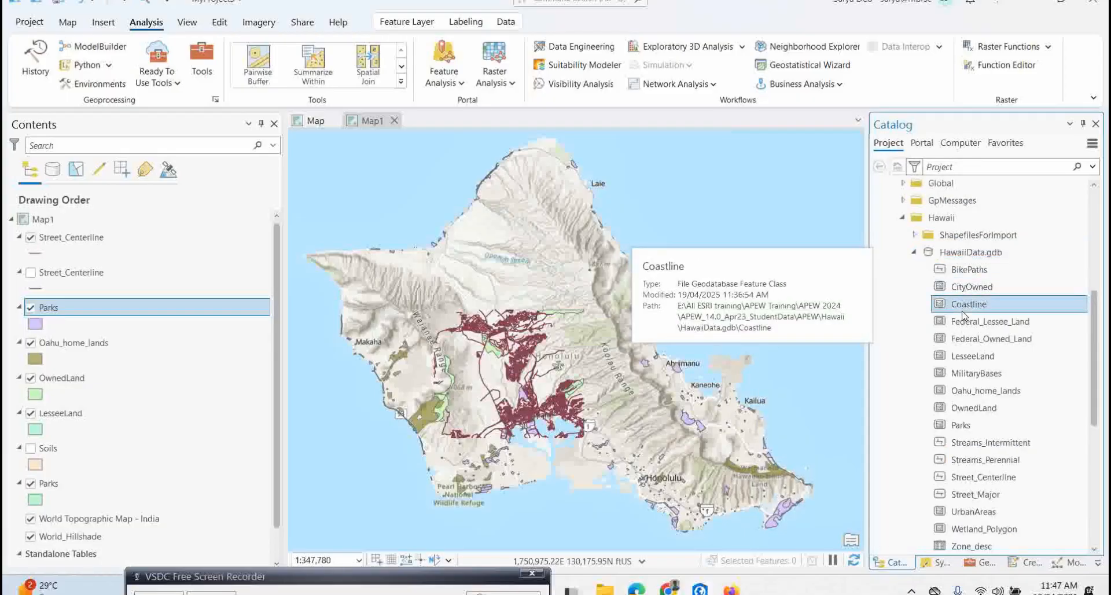
pyautogui.click(958, 427)
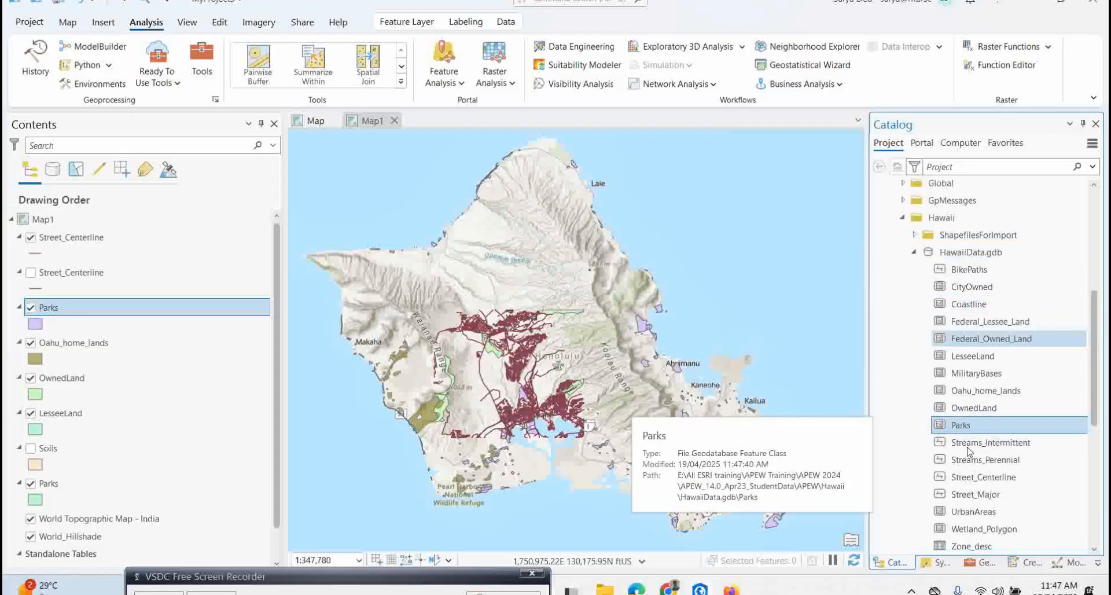